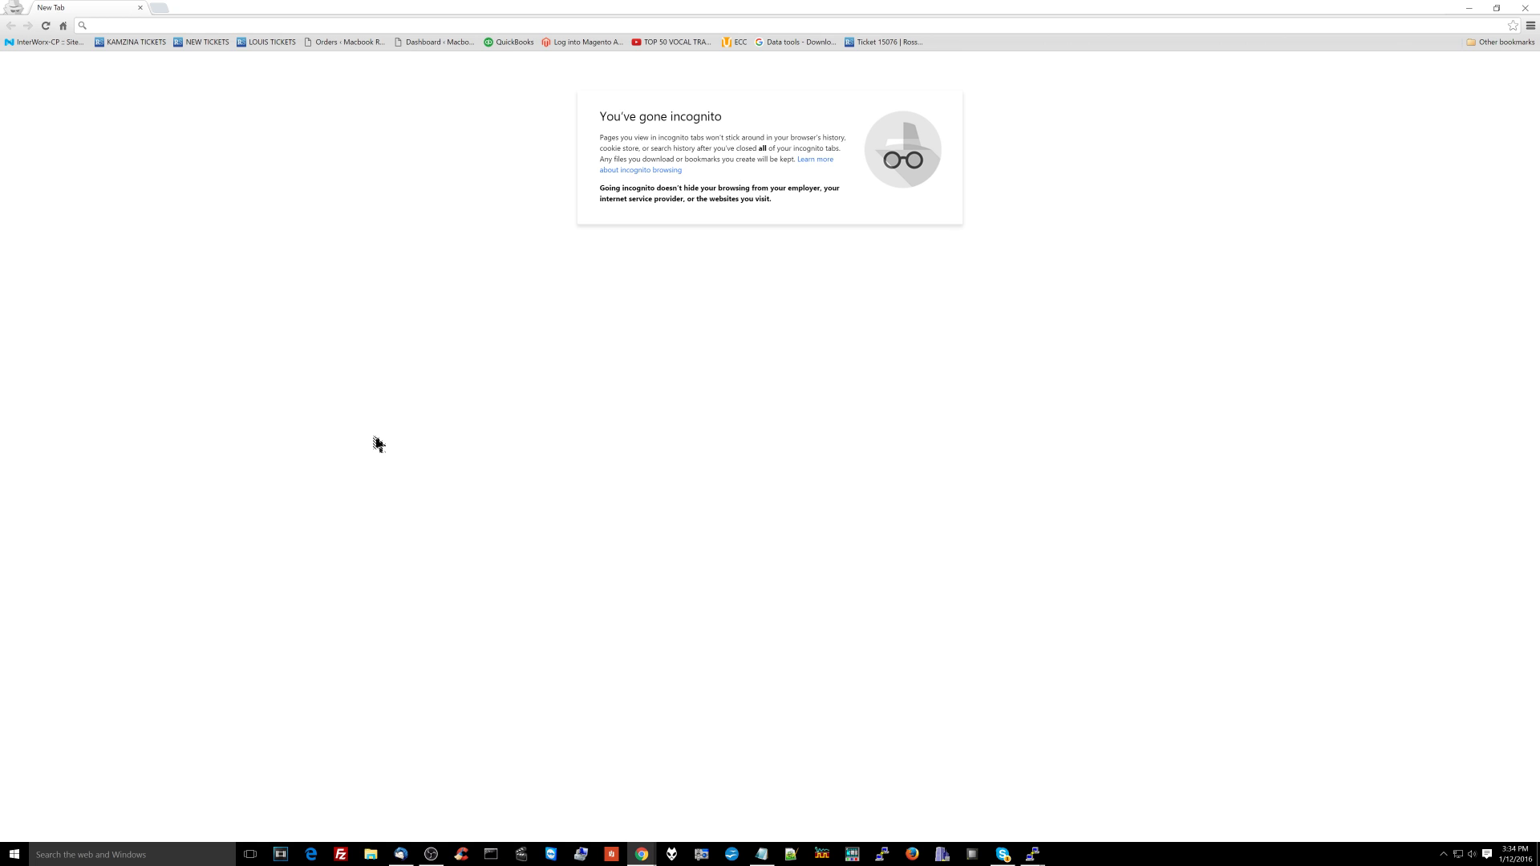
Step: Load FreePBX at 192.168.2.5, reduce the page zoom, and go to User Management
type("192.168.2.5")
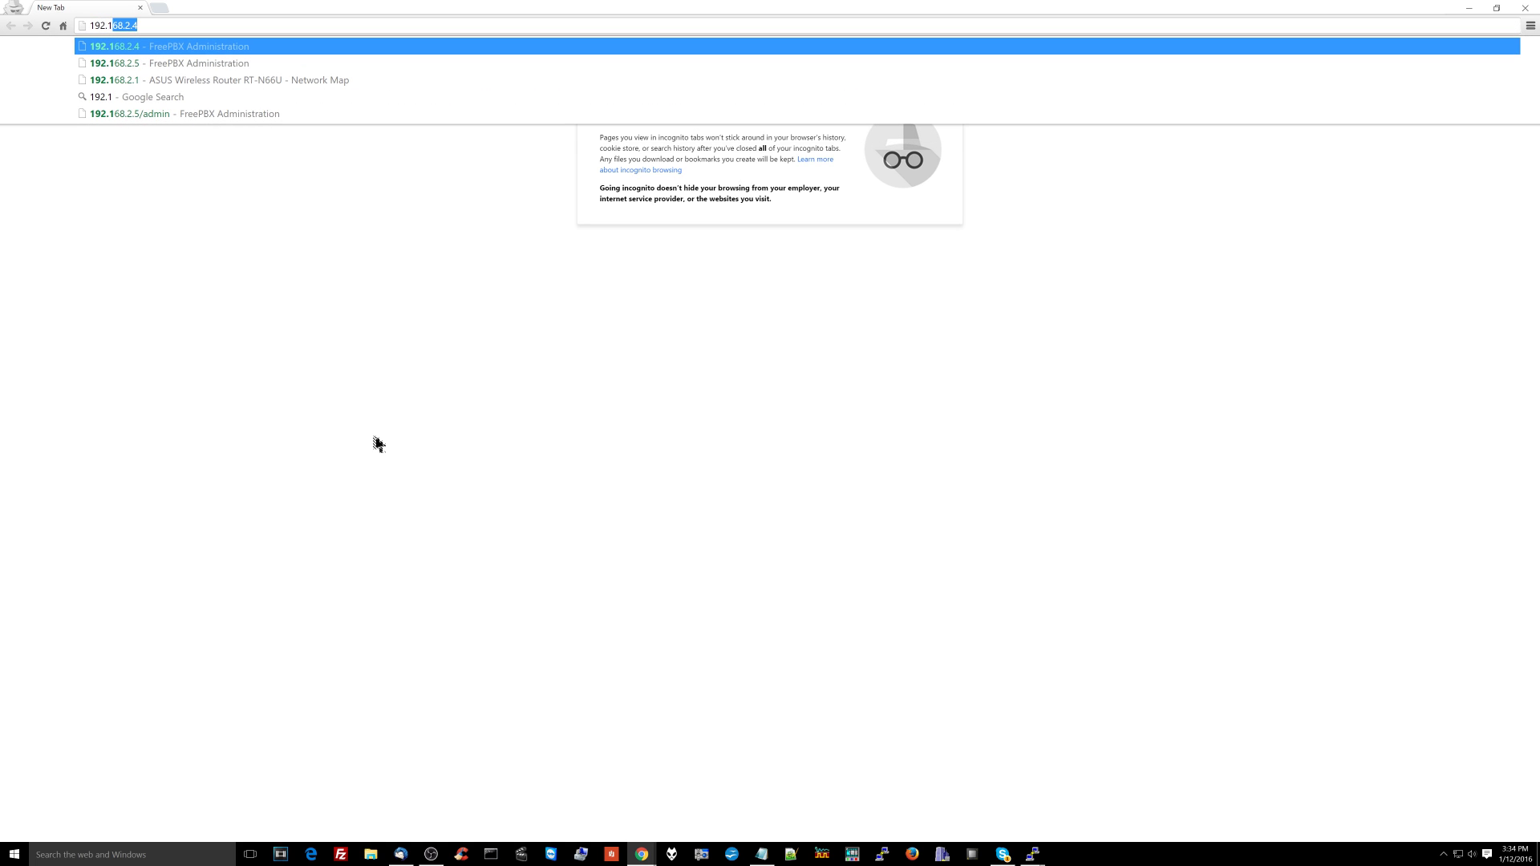
key("Return")
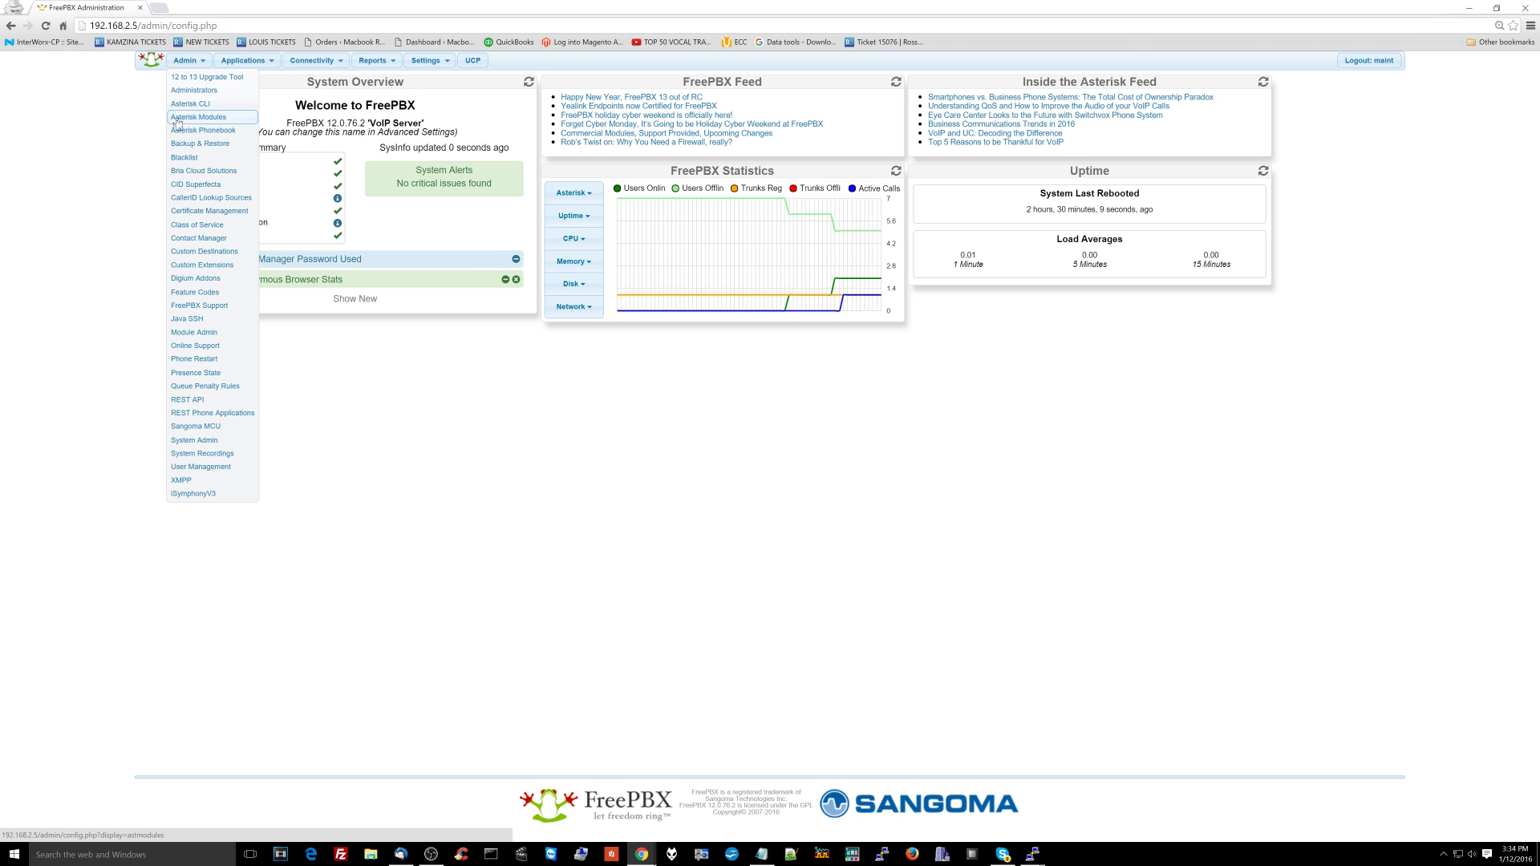
key("ctrl+plus")
key("ctrl+plus")
key("ctrl+plus")
key("ctrl+plus")
key("ctrl+plus")
key("ctrl+plus")
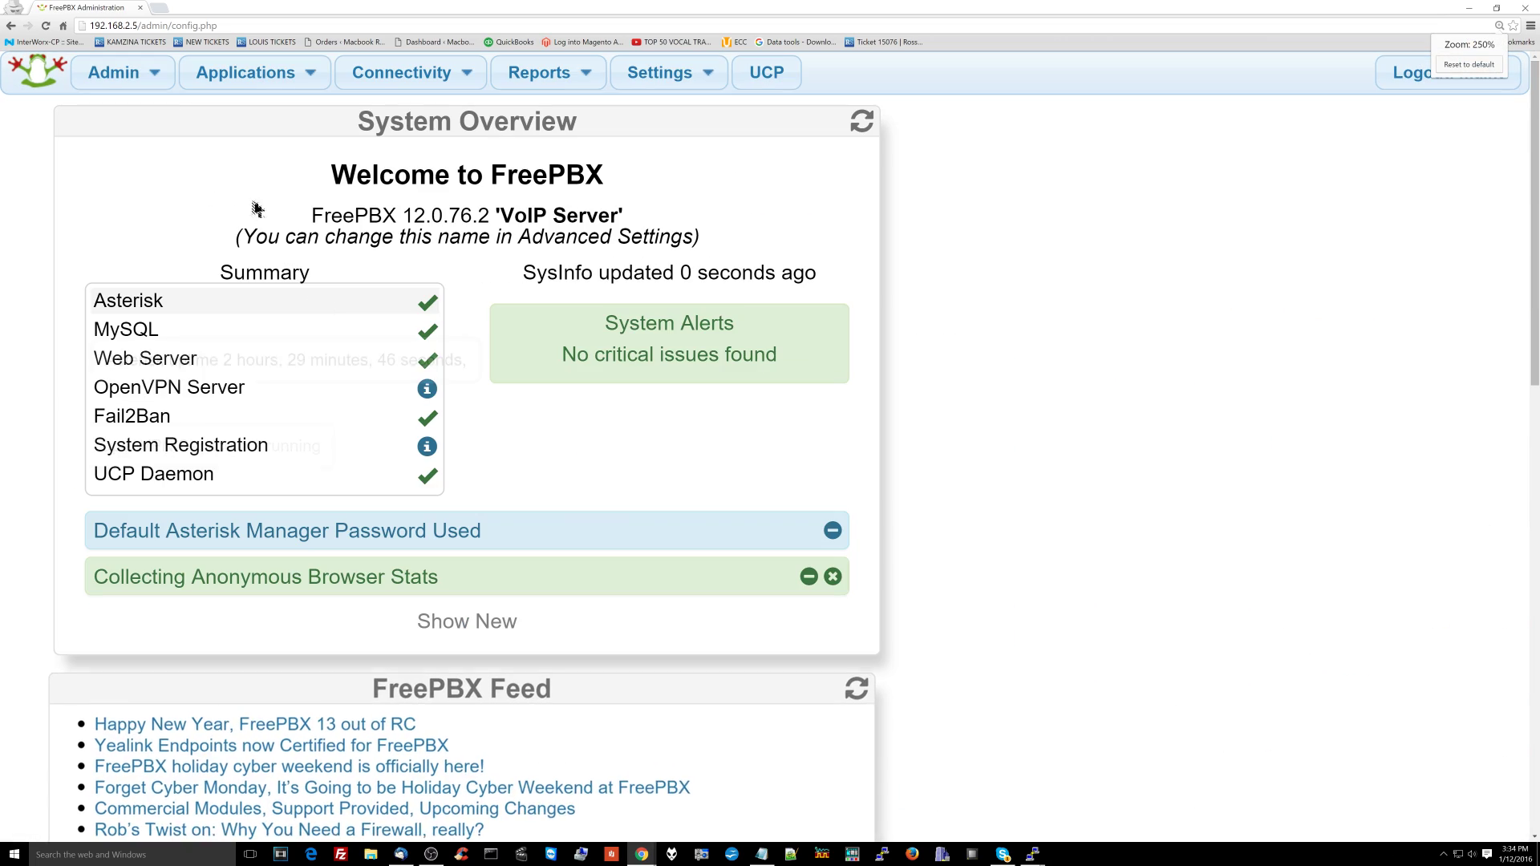
scroll(173, 561, "down", 2)
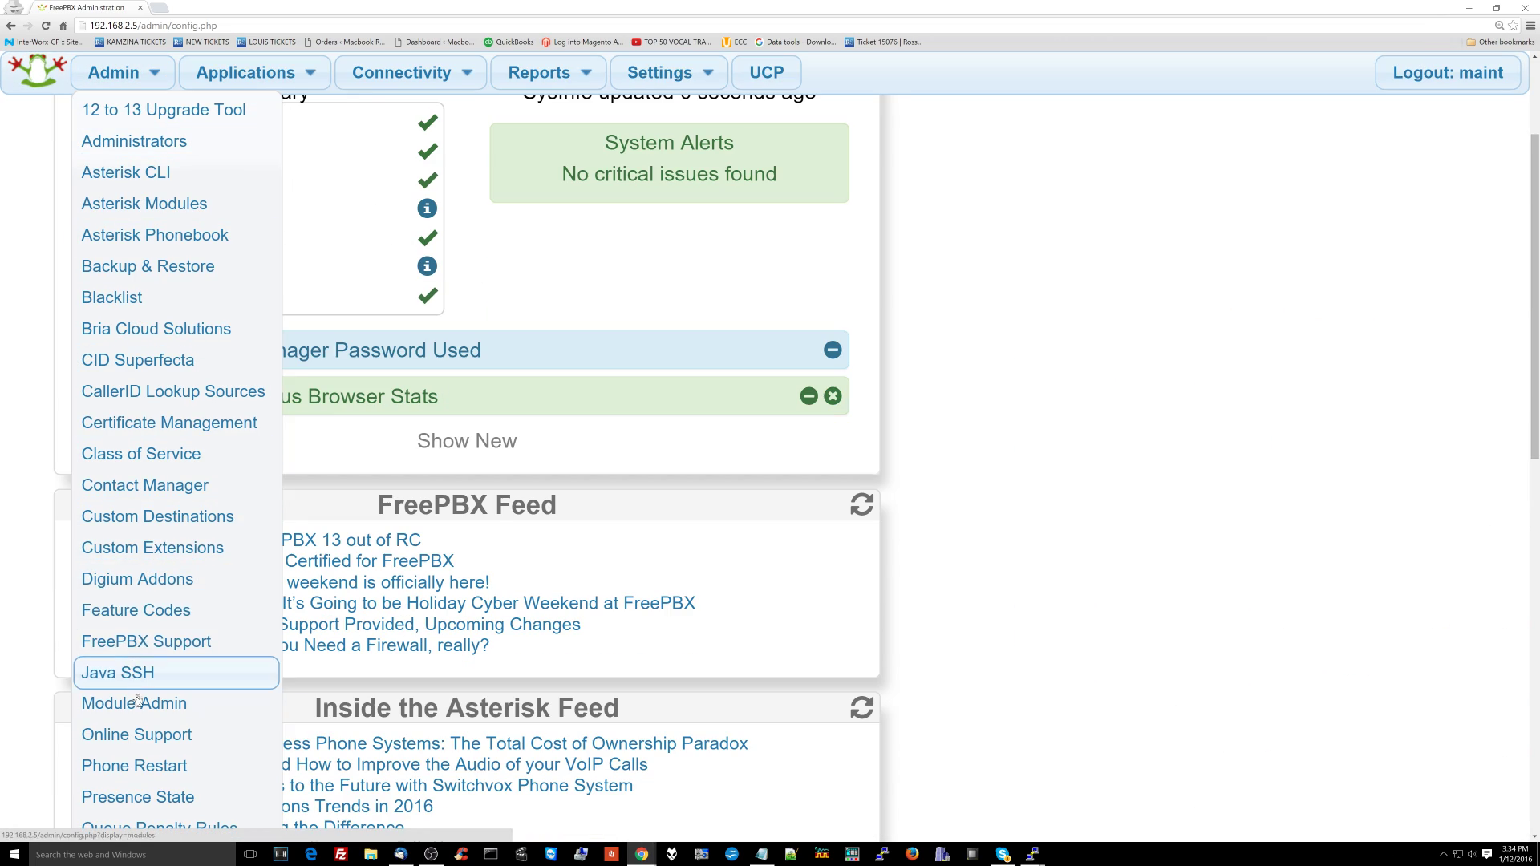
key("ctrl+minus")
key("ctrl+minus")
mouse_move(96, 68)
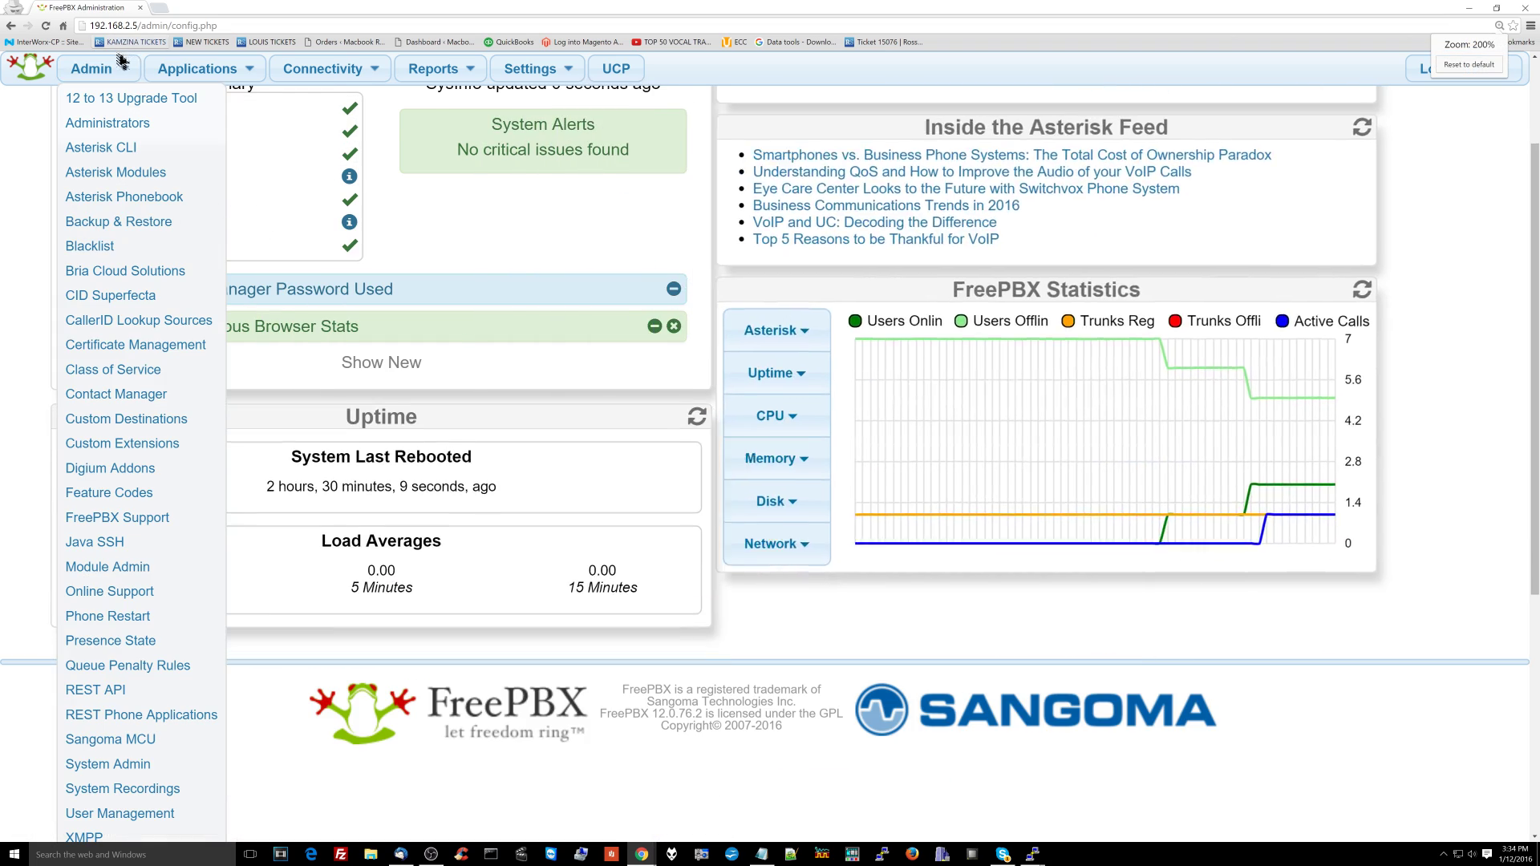
key("ctrl+minus")
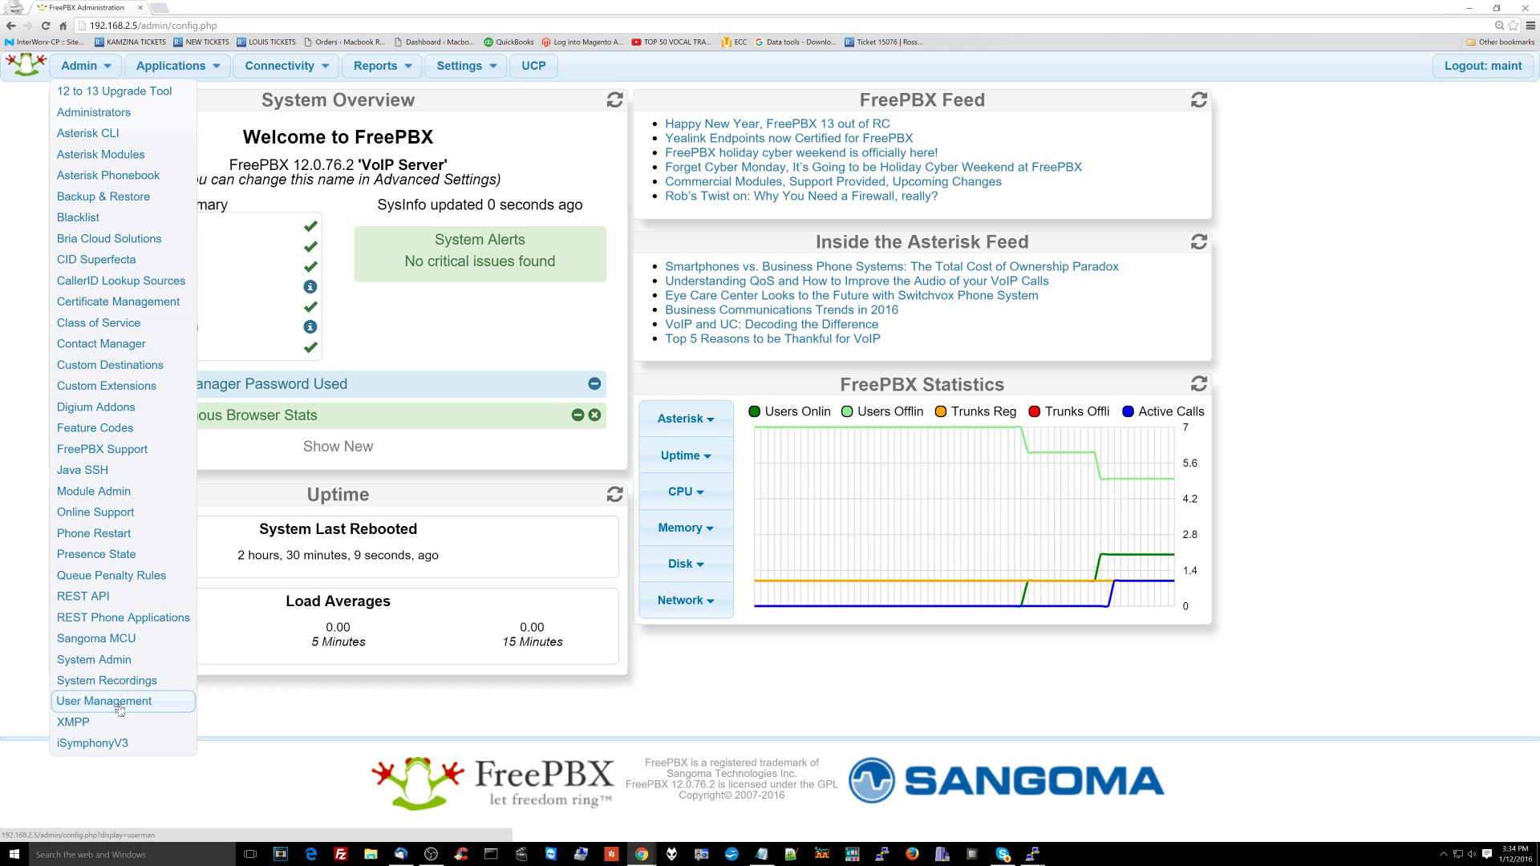
left_click(119, 710)
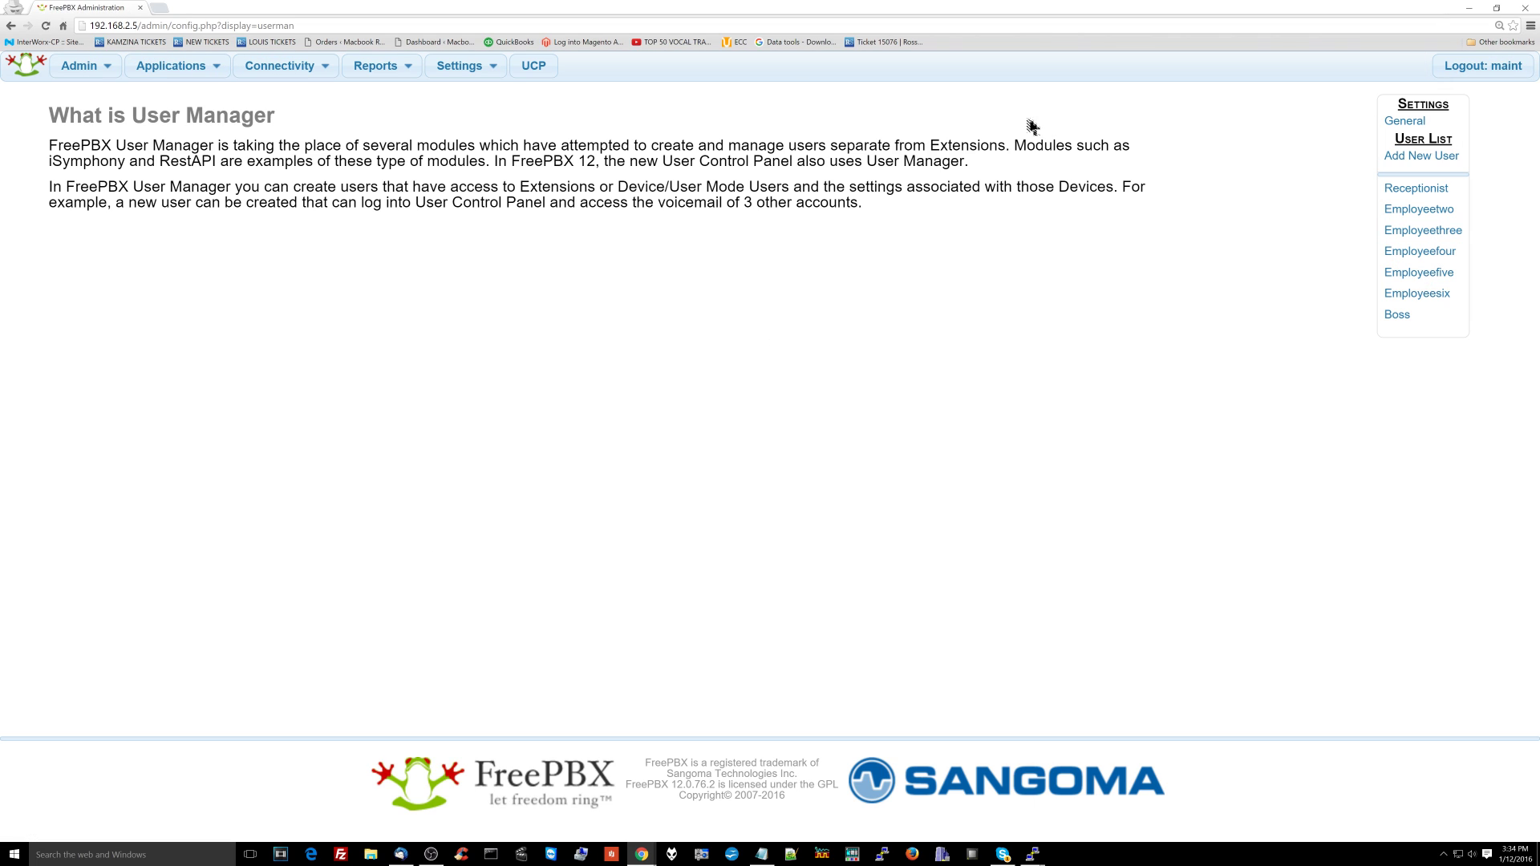
Step: Bring up the Receptionist user's Edit User page from the User List
mouse_move(88, 66)
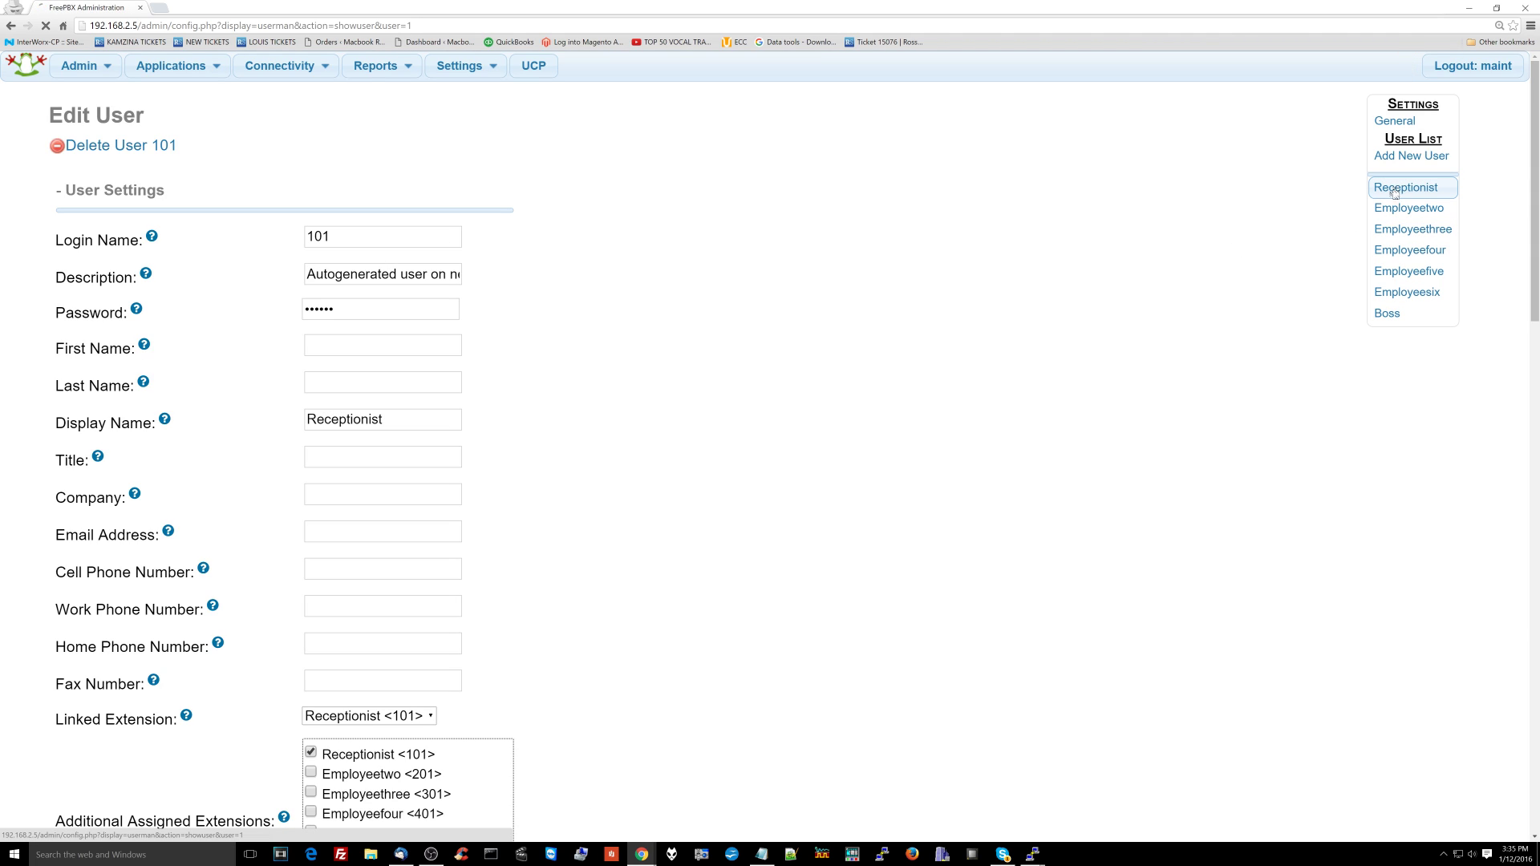
Step: Replace the Receptionist's login password with a new one and review its UCP settings
double_click(313, 310)
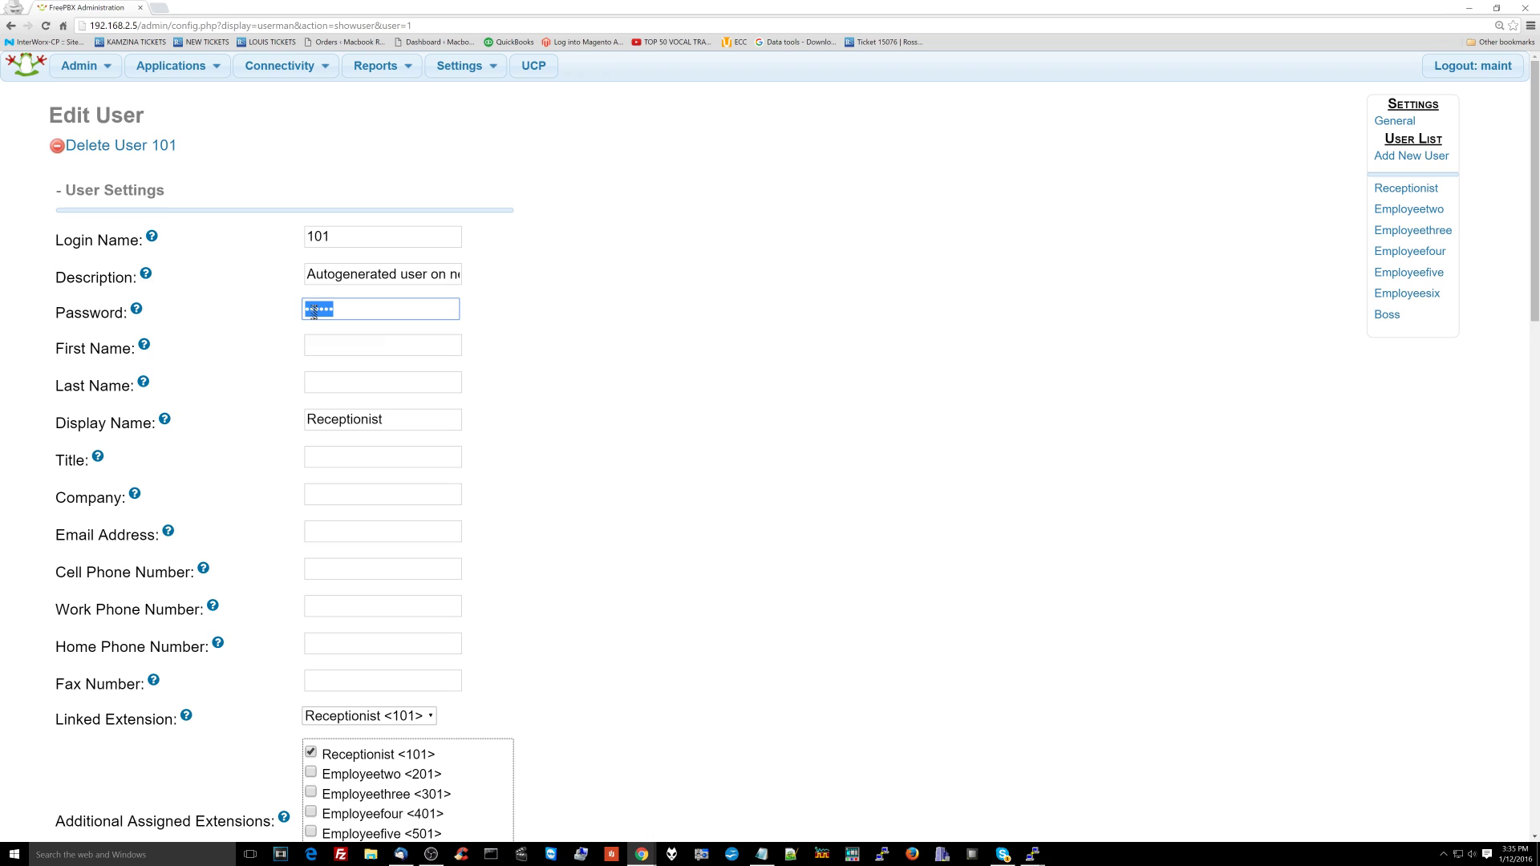
type("101")
scroll(344, 369, "down", 3)
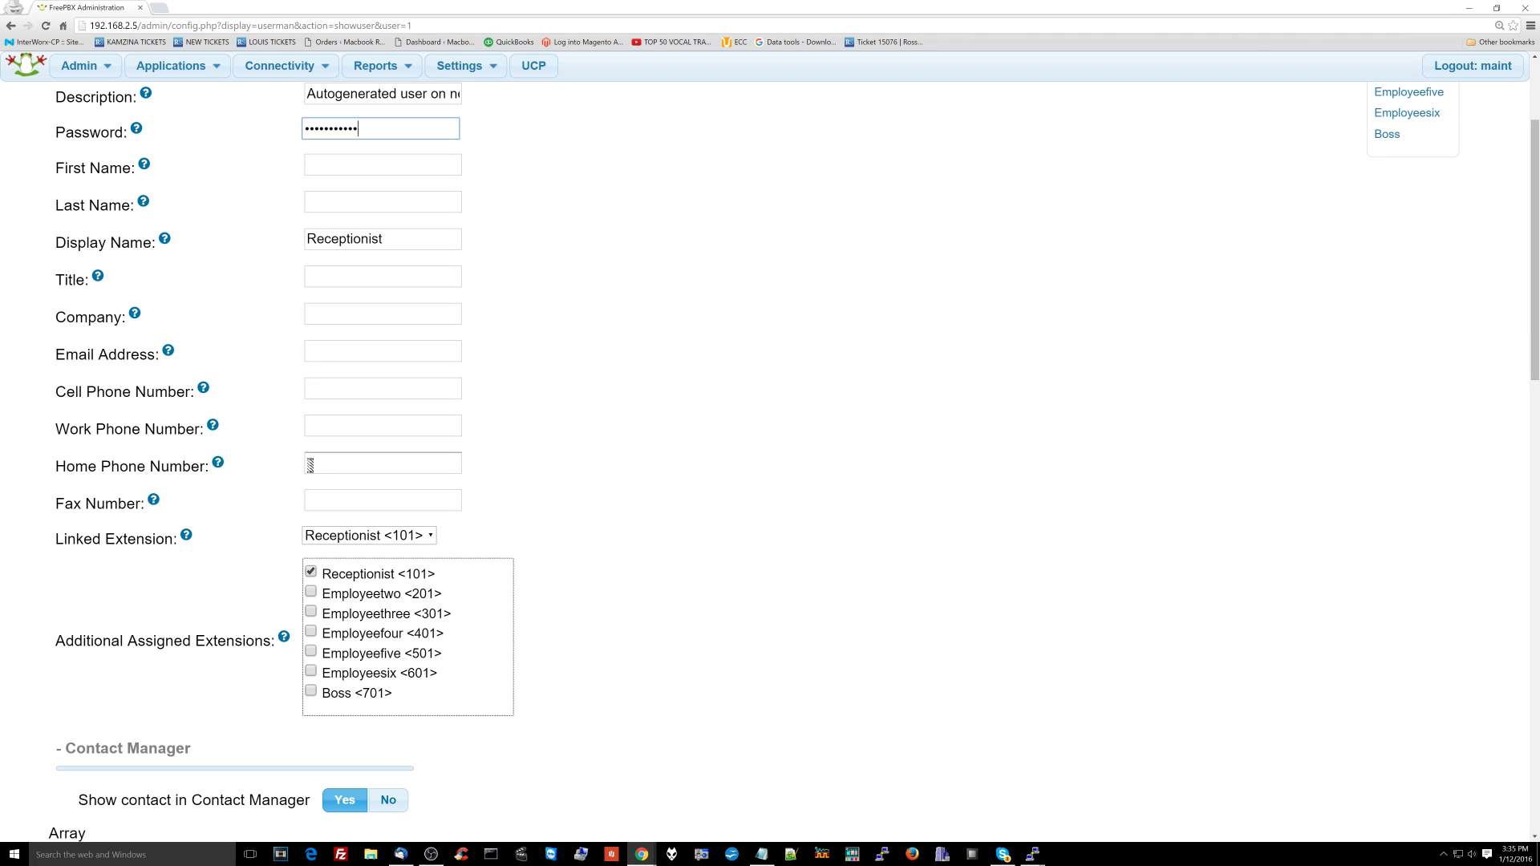
scroll(312, 469, "down", 2)
scroll(195, 514, "down", 5)
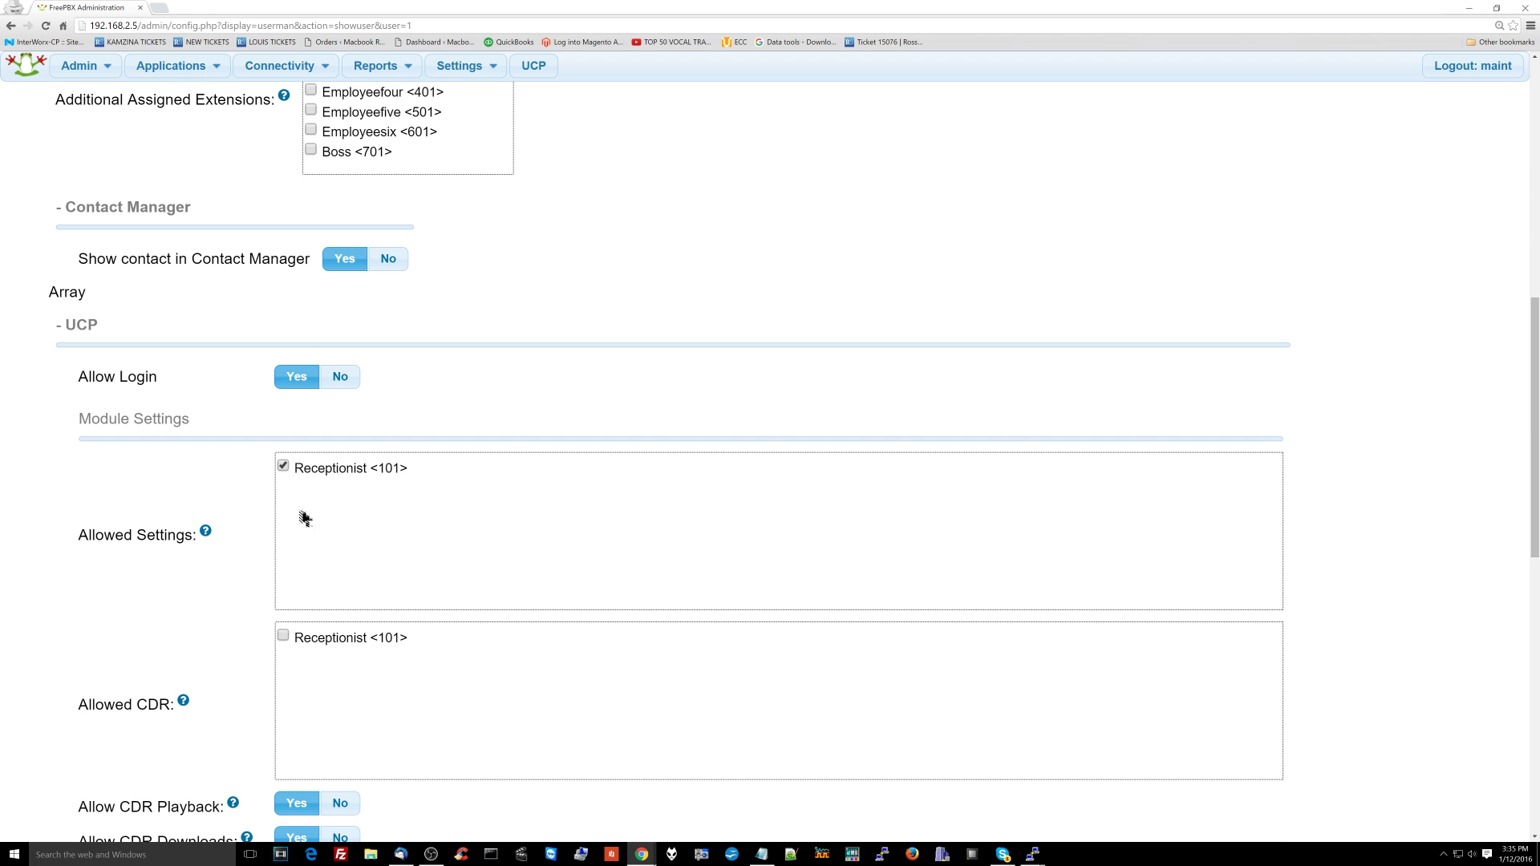
scroll(202, 580, "down", 2)
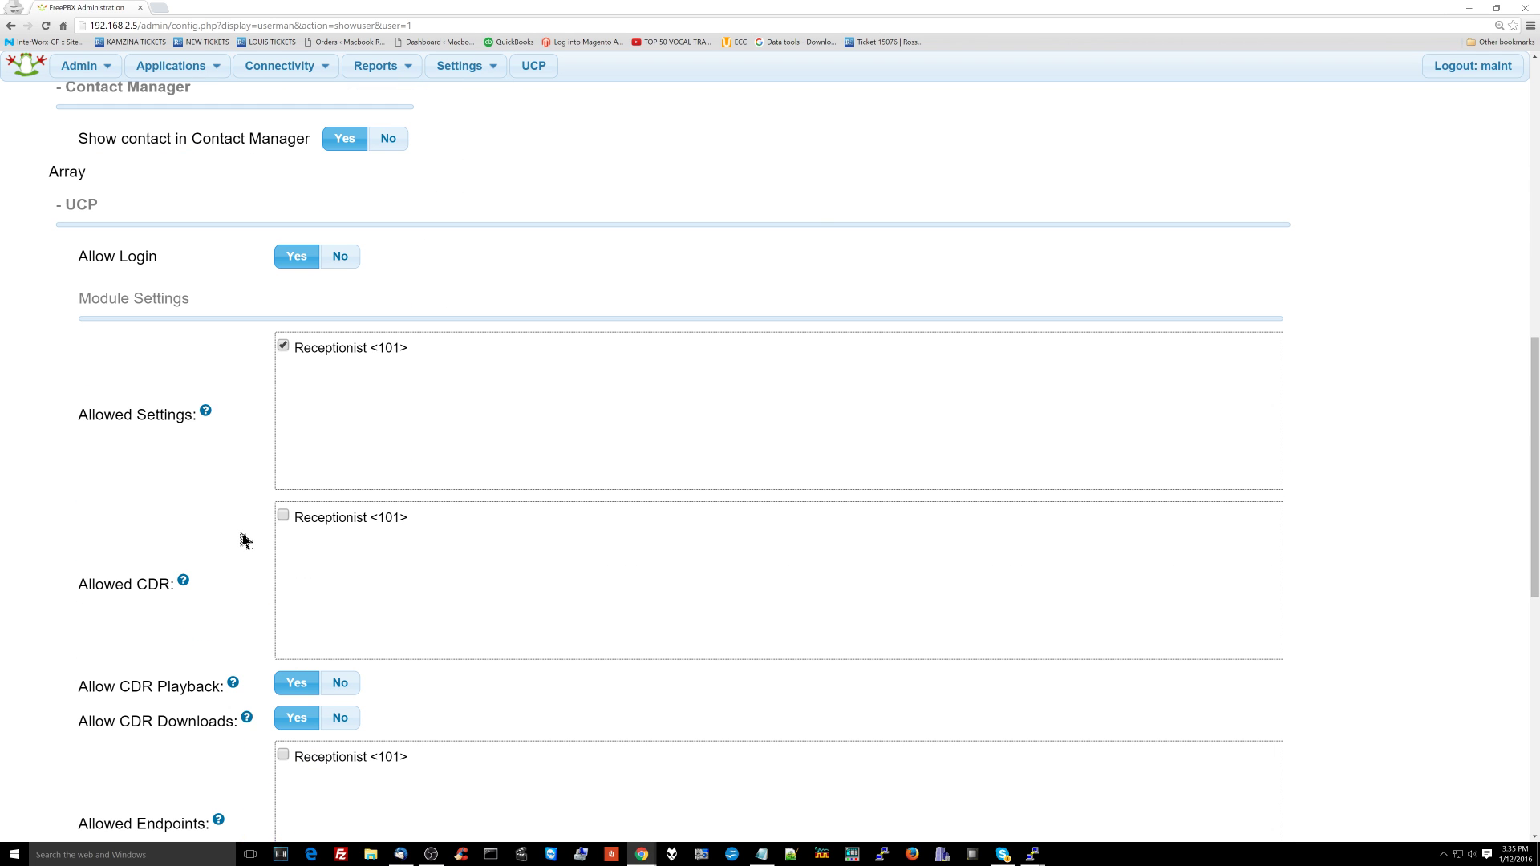
mouse_move(187, 586)
Step: Look through the remaining UCP permissions and save the Receptionist user with Update
scroll(235, 536, "down", 6)
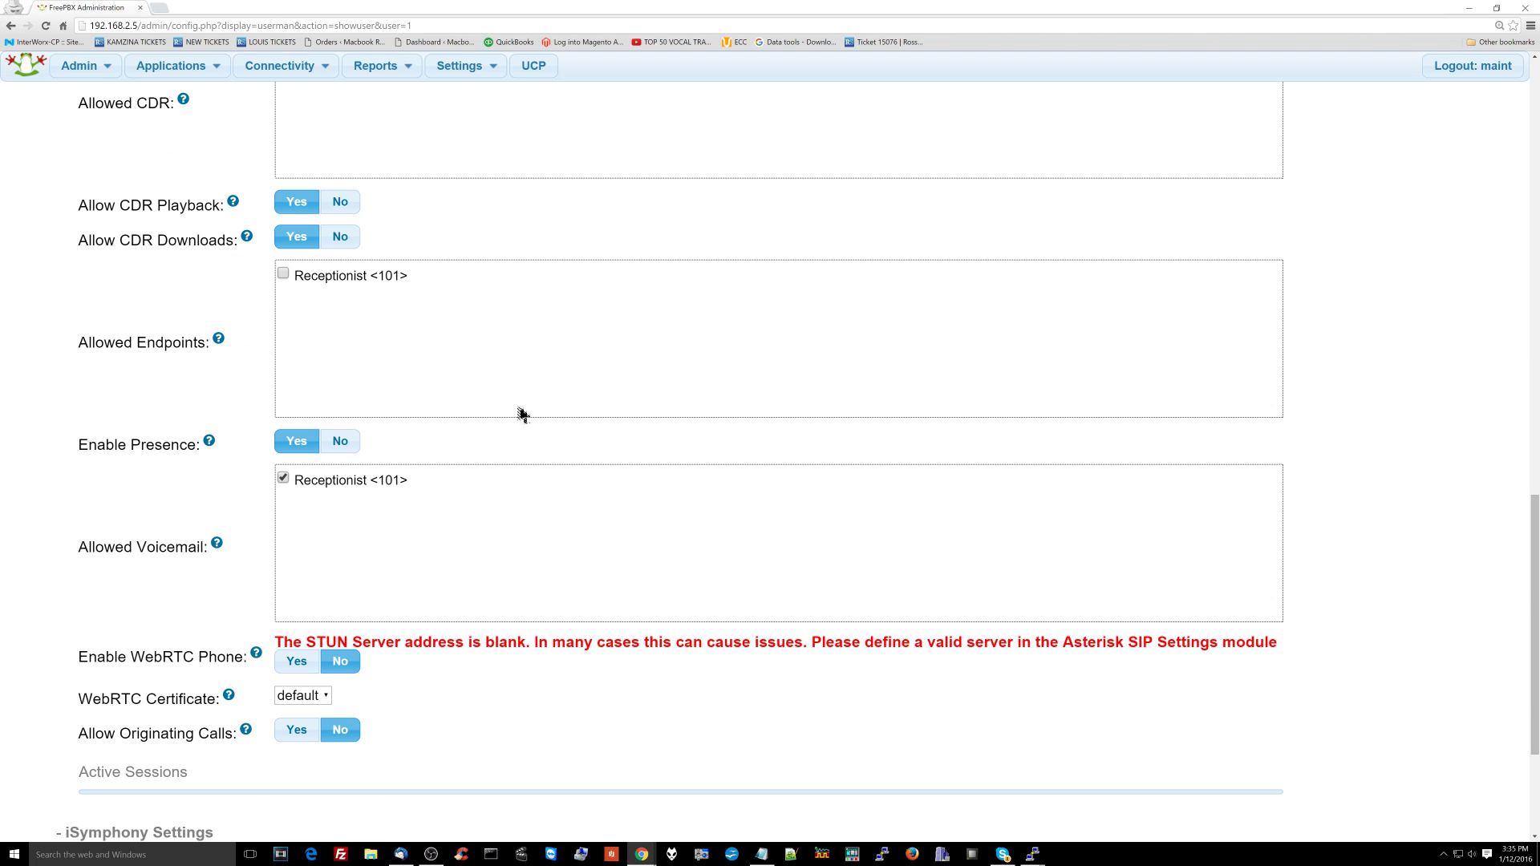
scroll(479, 471, "down", 3)
scroll(476, 471, "up", 12)
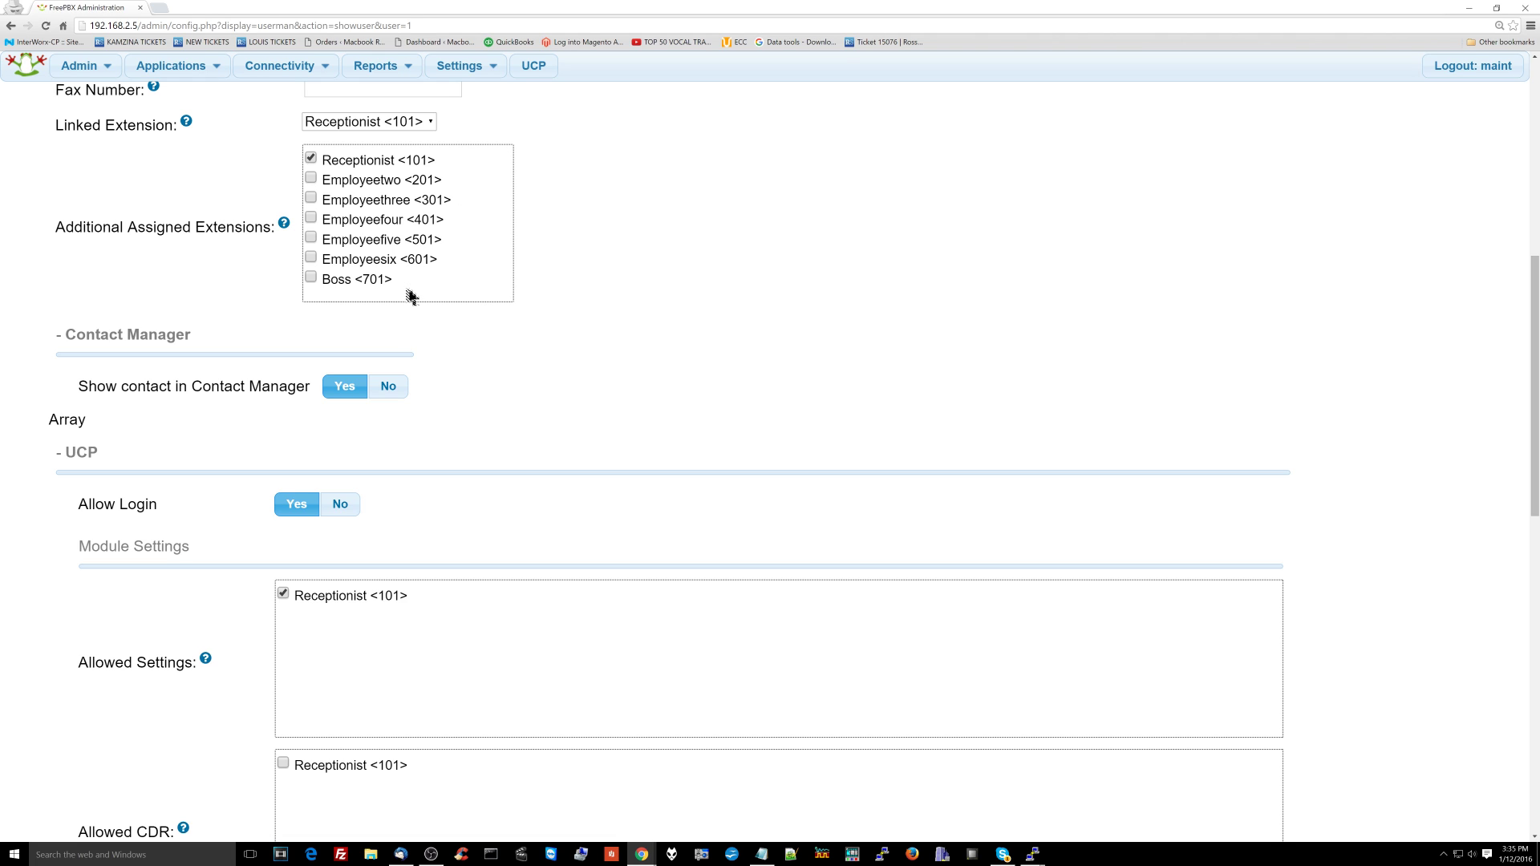
scroll(646, 250, "up", 4)
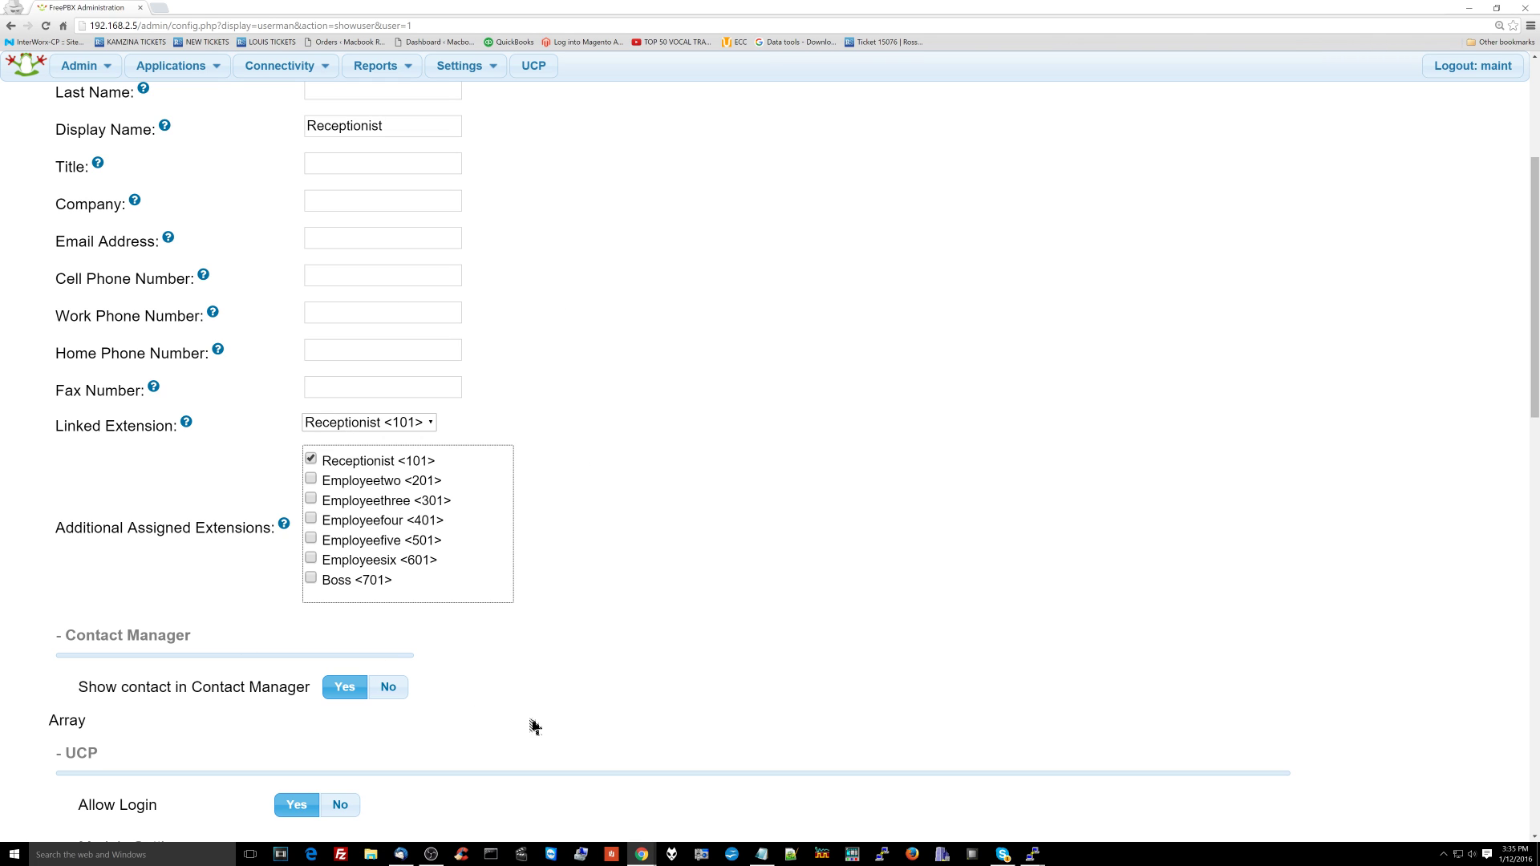
scroll(883, 380, "up", 4)
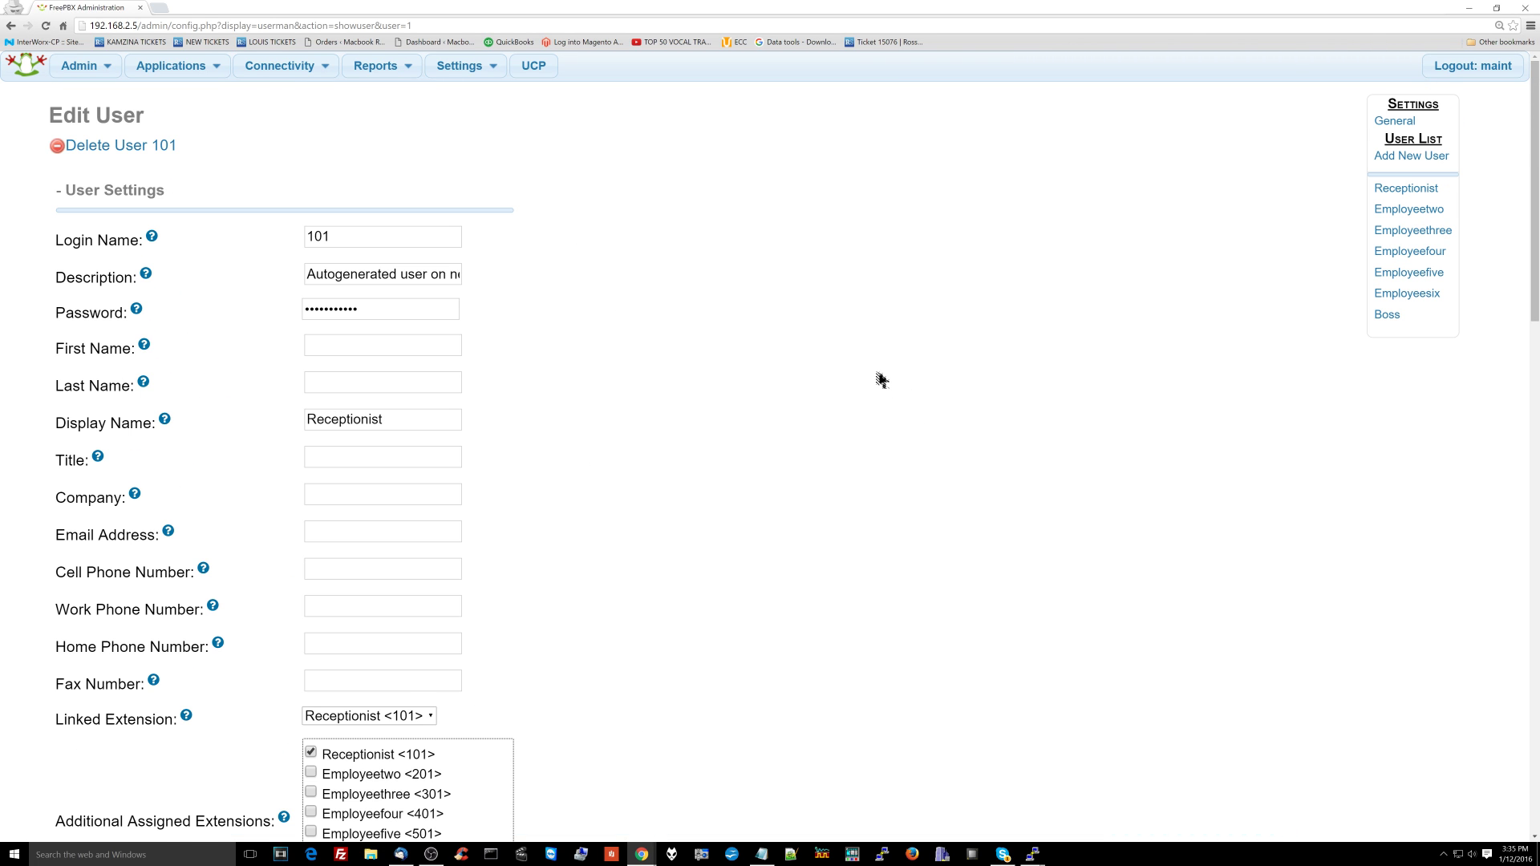
scroll(883, 380, "down", 11)
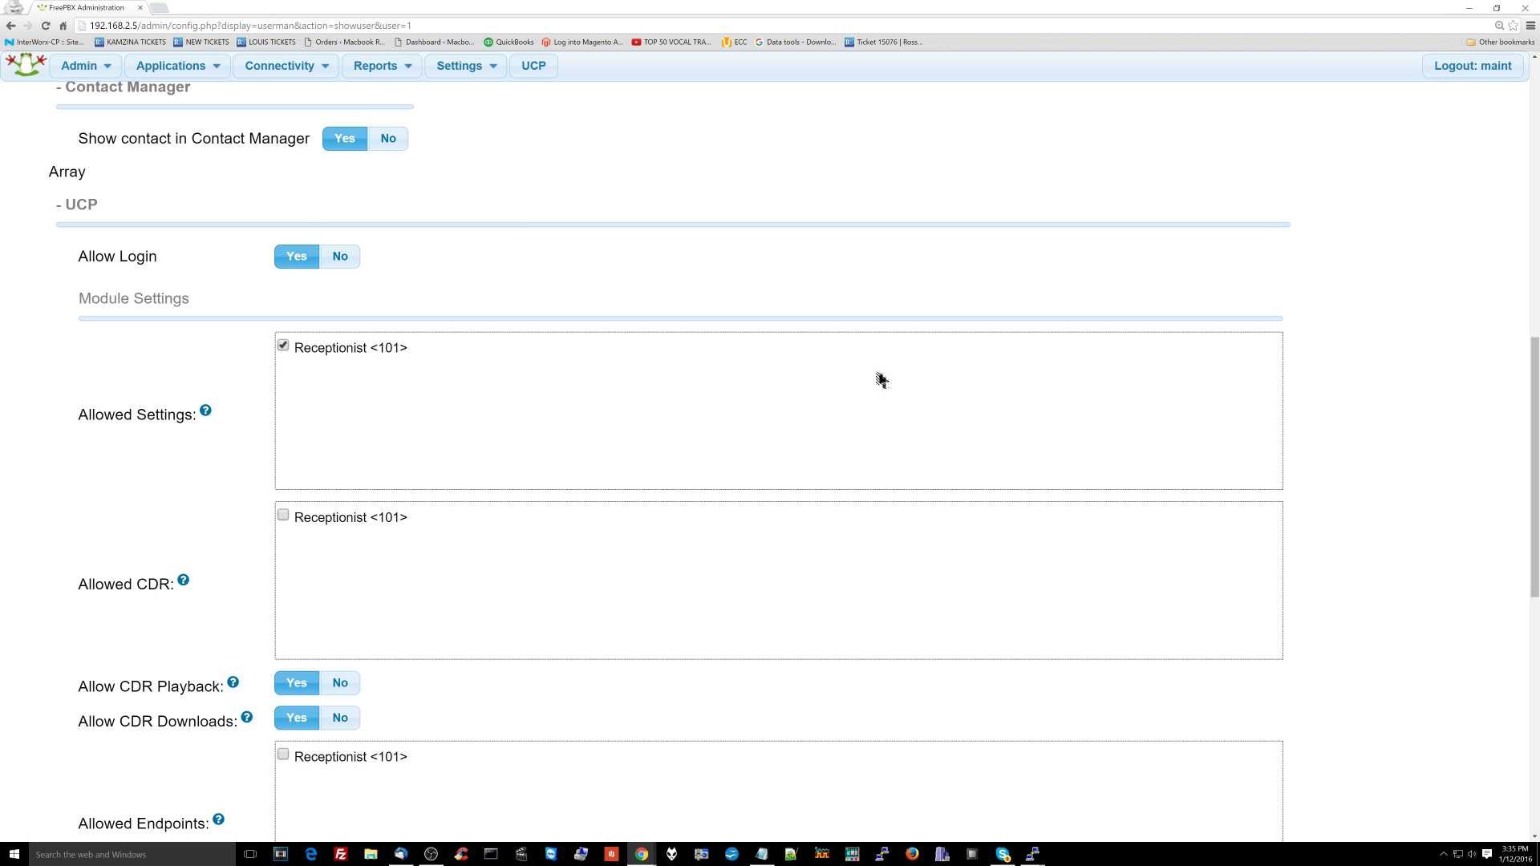
scroll(882, 380, "down", 8)
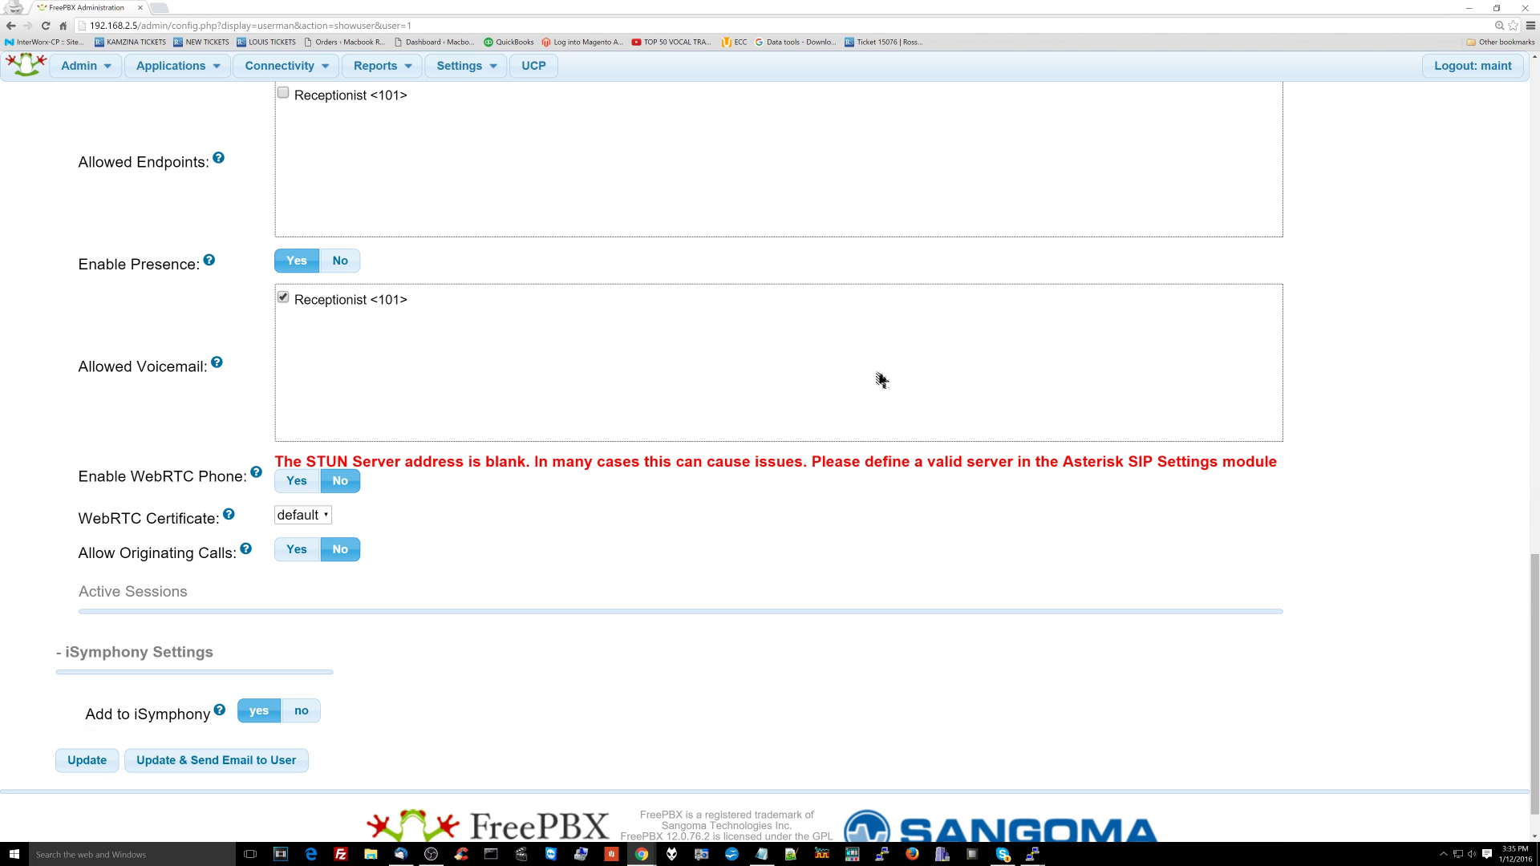
scroll(629, 522, "down", 1)
left_click(110, 710)
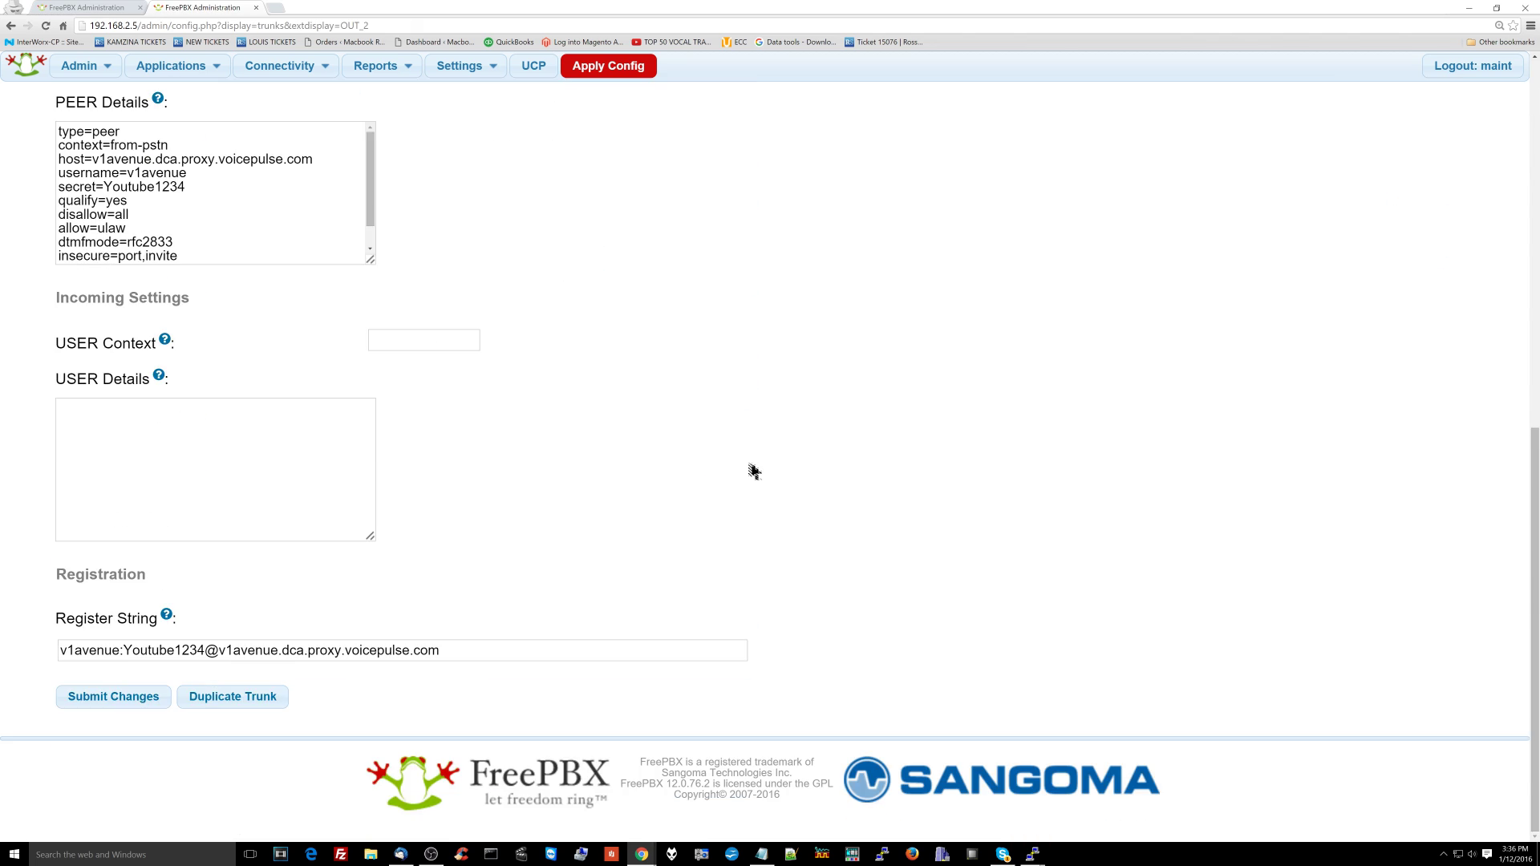
Step: Open the Boss direct route under Connectivity > Inbound Routes
scroll(750, 468, "up", 7)
scroll(517, 430, "up", 2)
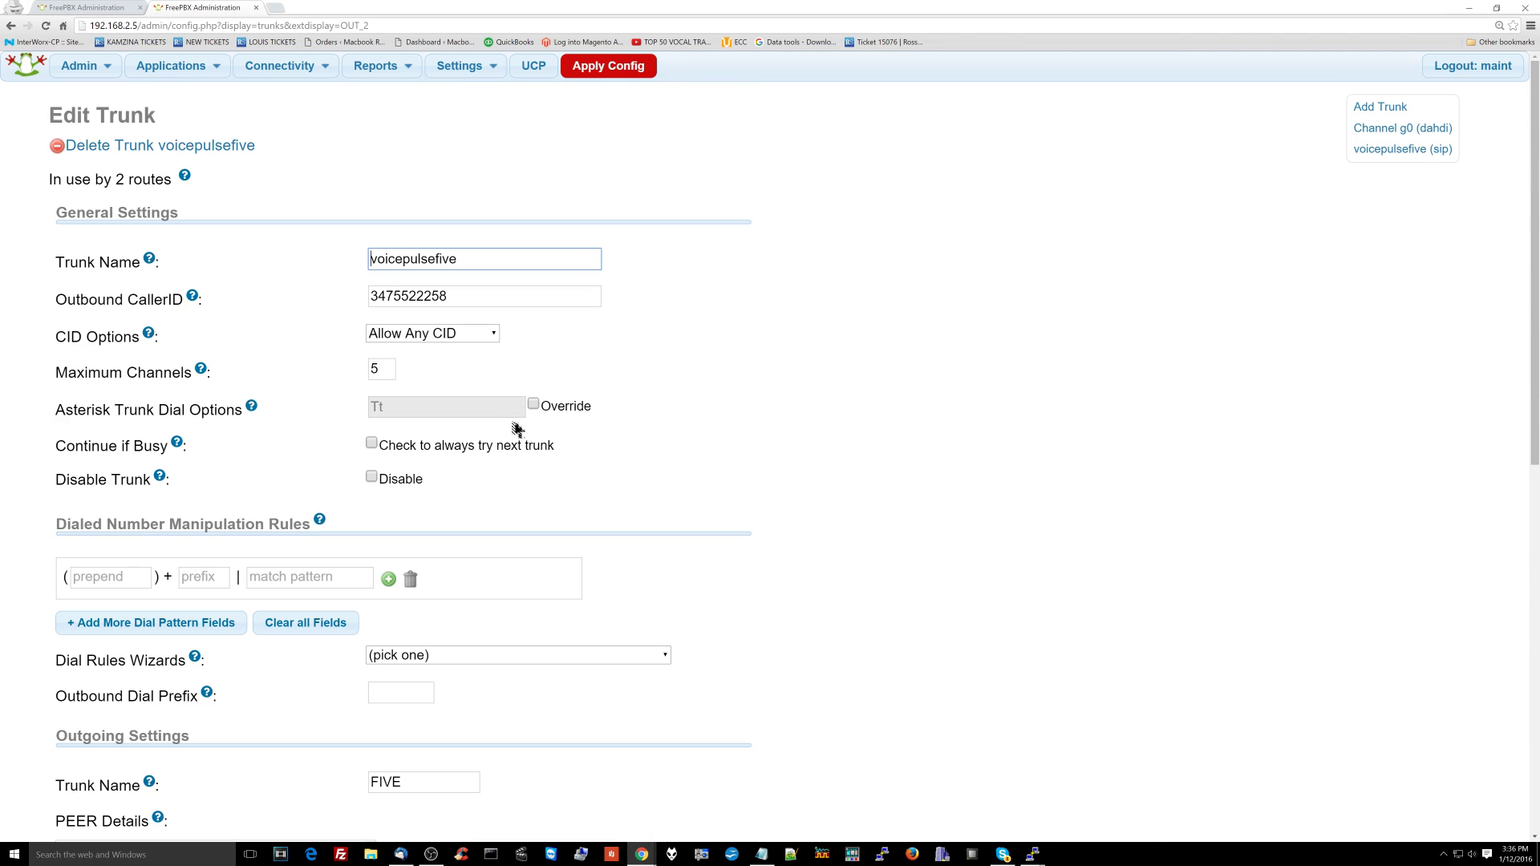
left_click(319, 67)
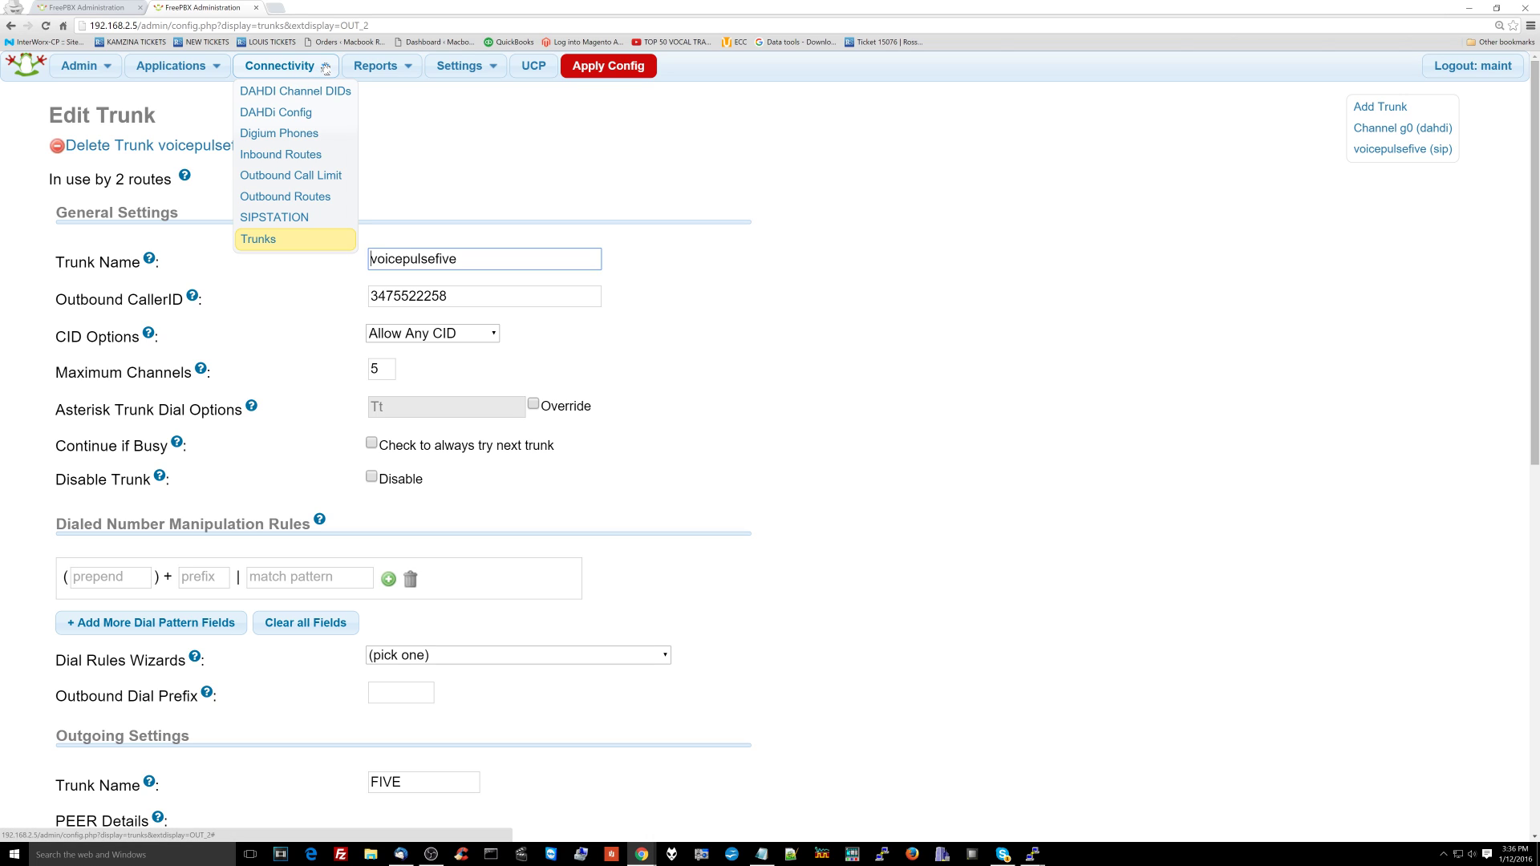
left_click(311, 160)
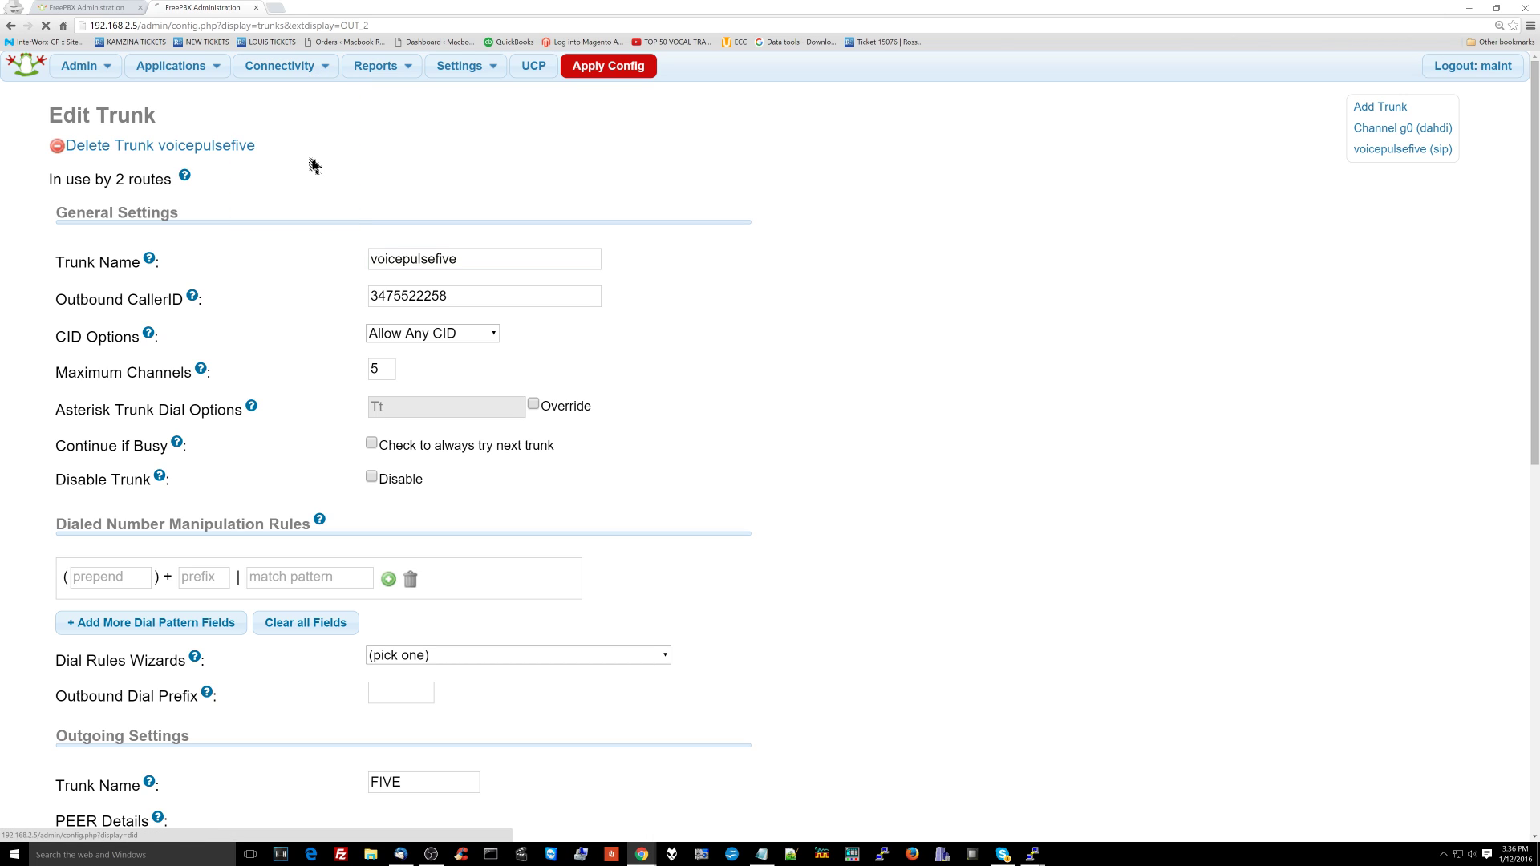
left_click(1403, 245)
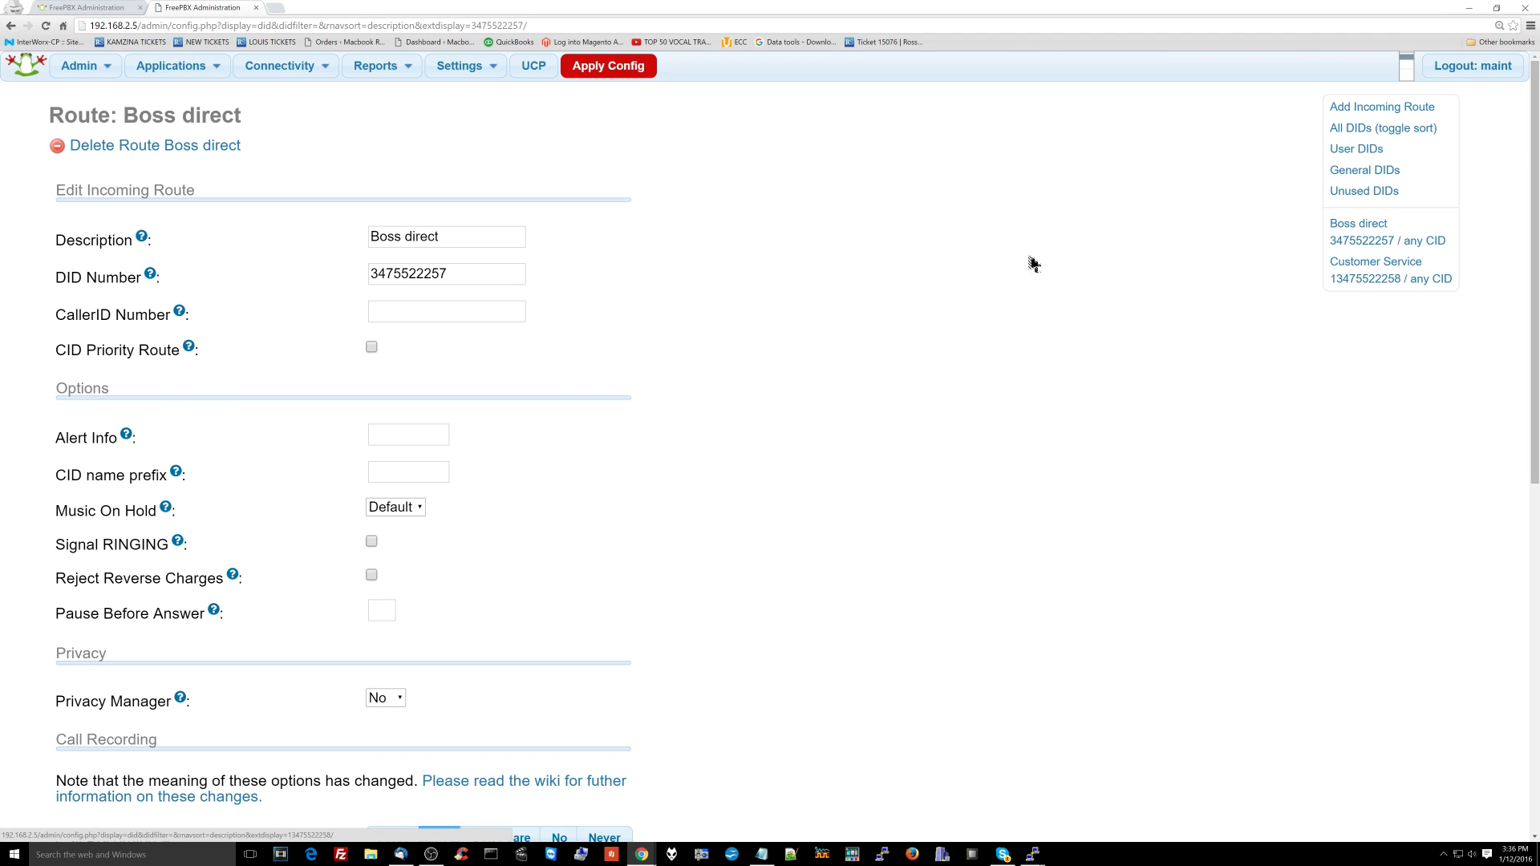
Step: Confirm its Call Recording is Yes and return to the Receptionist's Edit User page
scroll(526, 392, "down", 4)
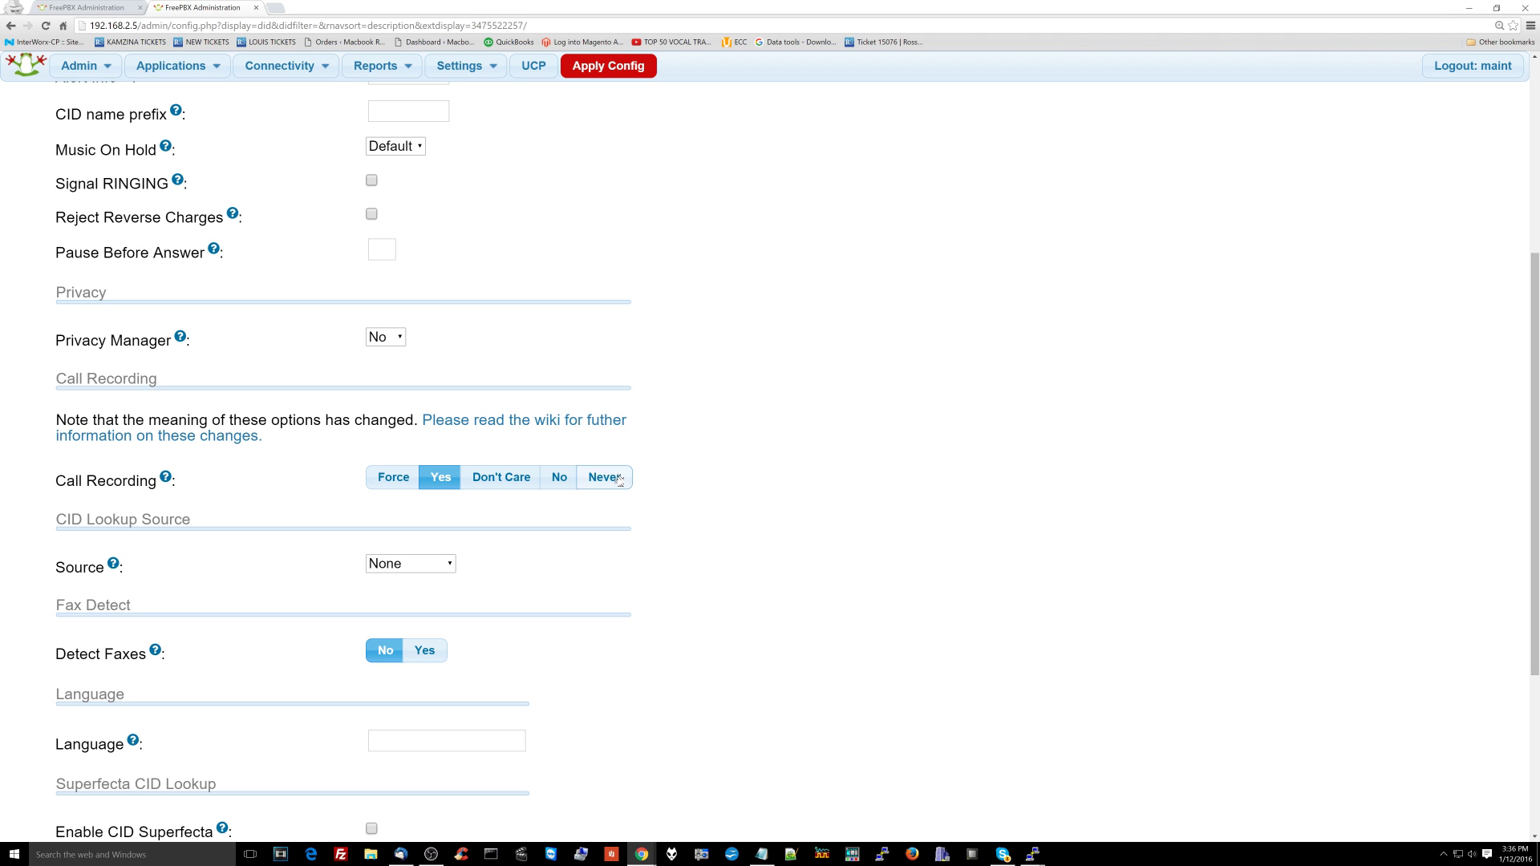
scroll(533, 436, "up", 5)
left_click(171, 66)
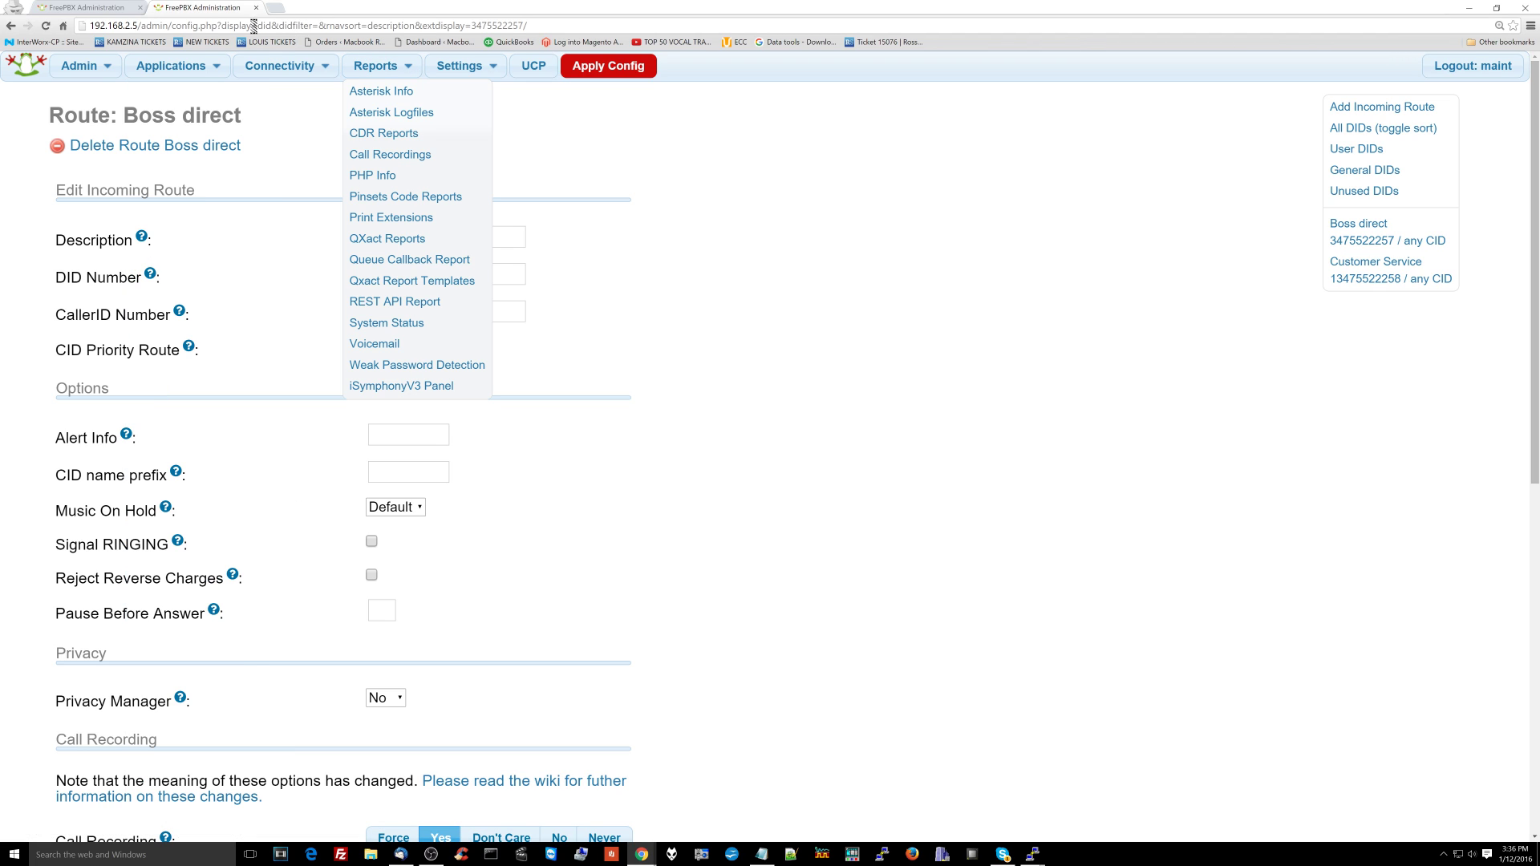
left_click(125, 8)
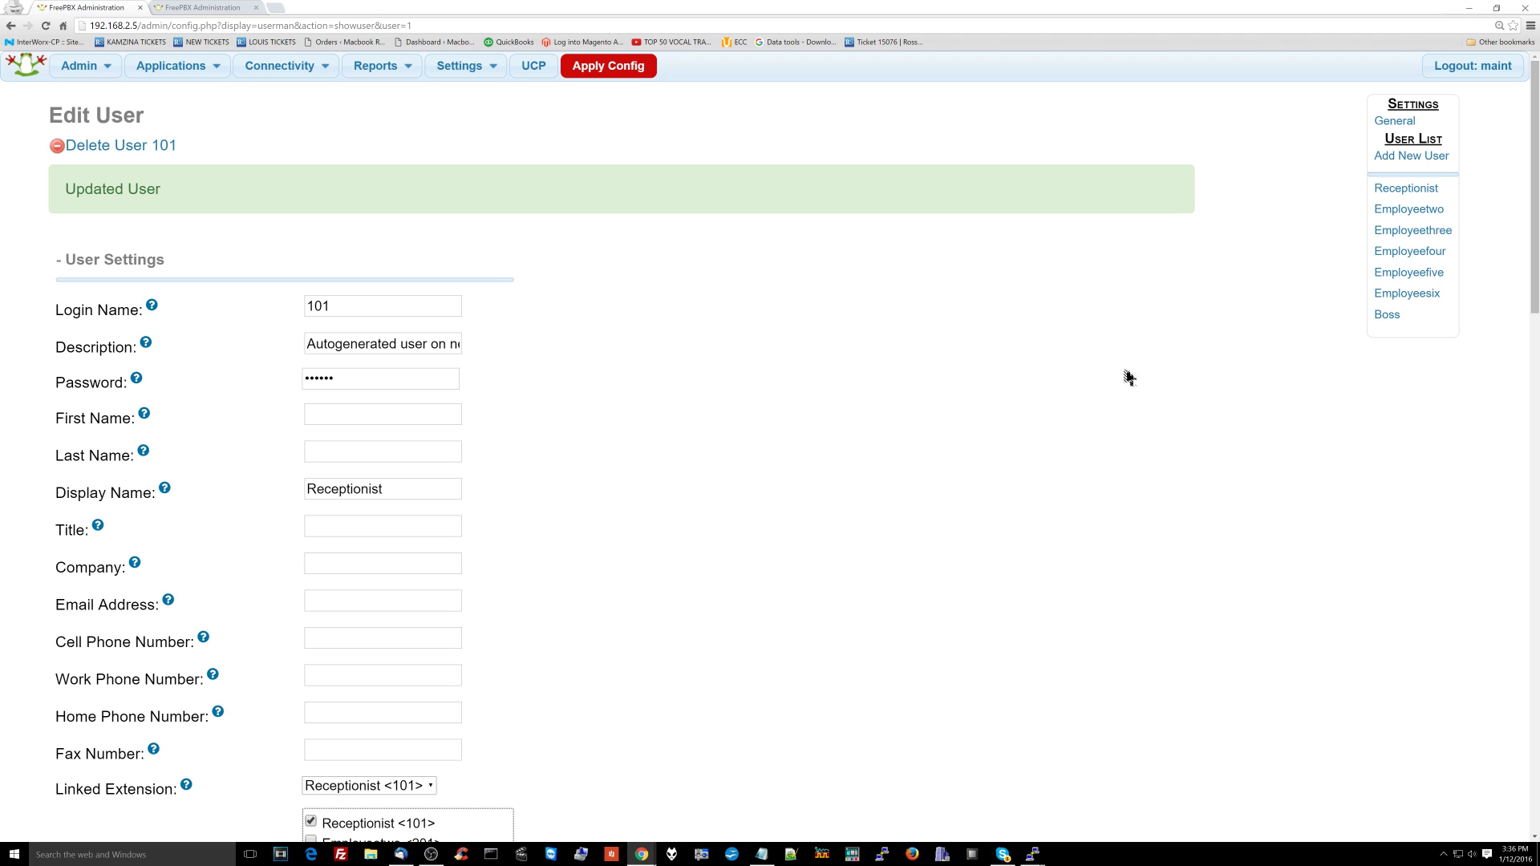
Step: Re-save user 101 with UCP Allow Login and its own Receptionist <101> voicemail enabled
scroll(497, 465, "down", 3)
double_click(321, 259)
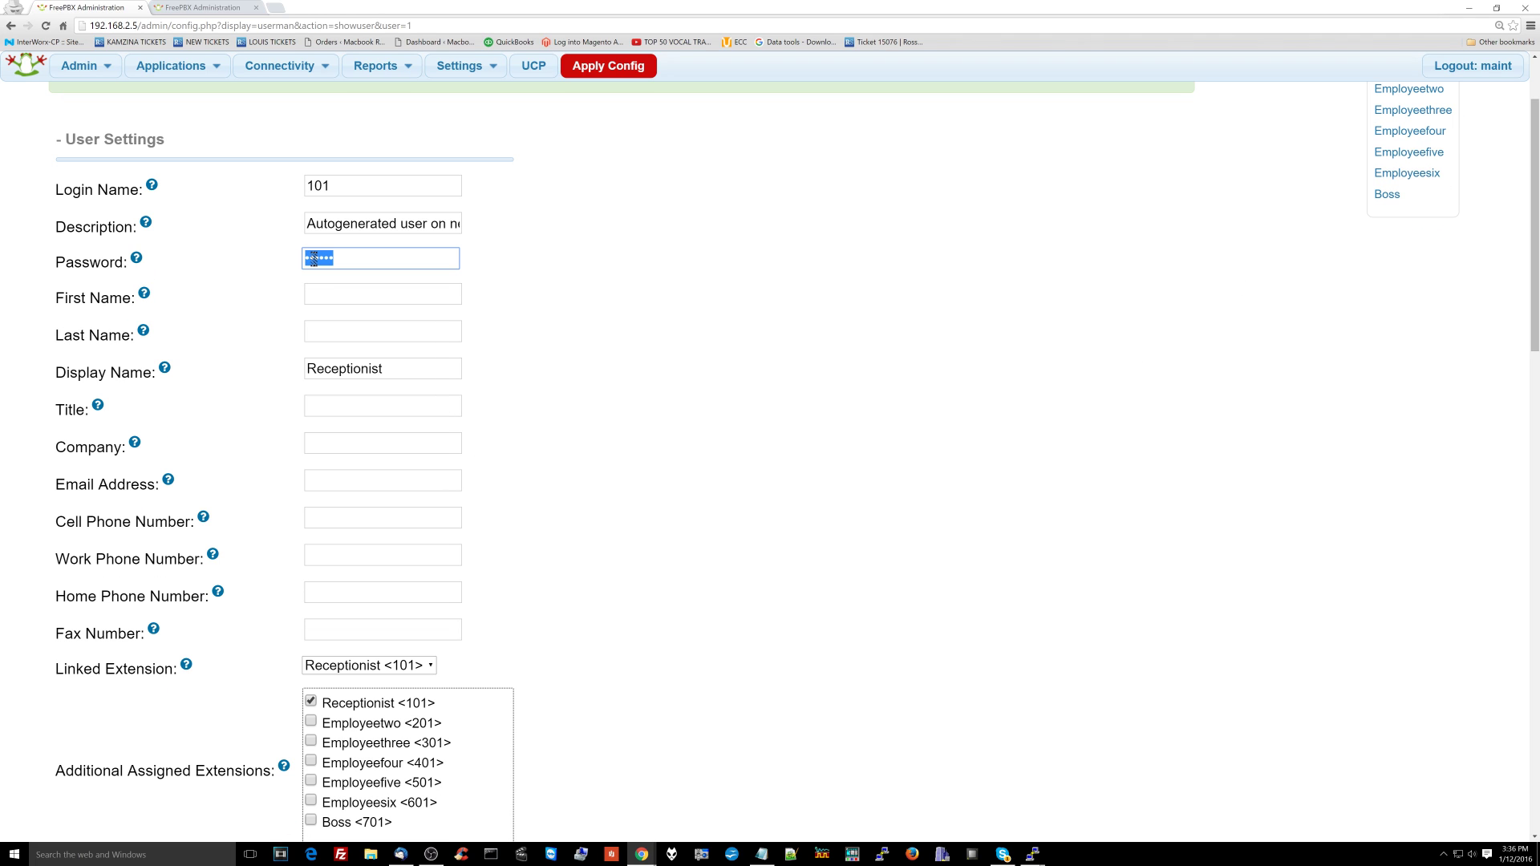
scroll(324, 298, "down", 3)
scroll(350, 436, "down", 8)
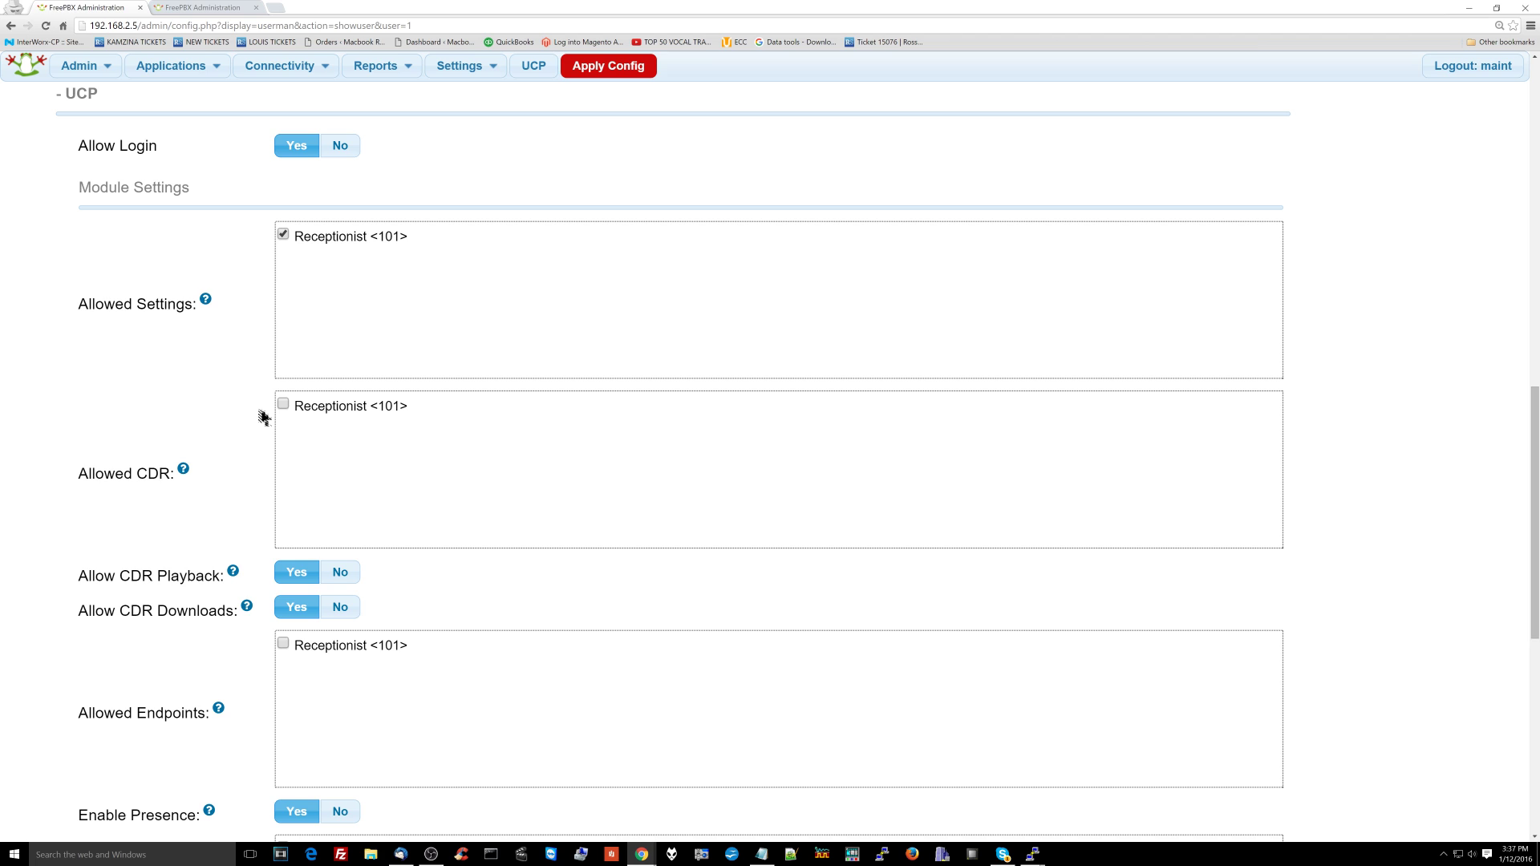
scroll(311, 498, "down", 8)
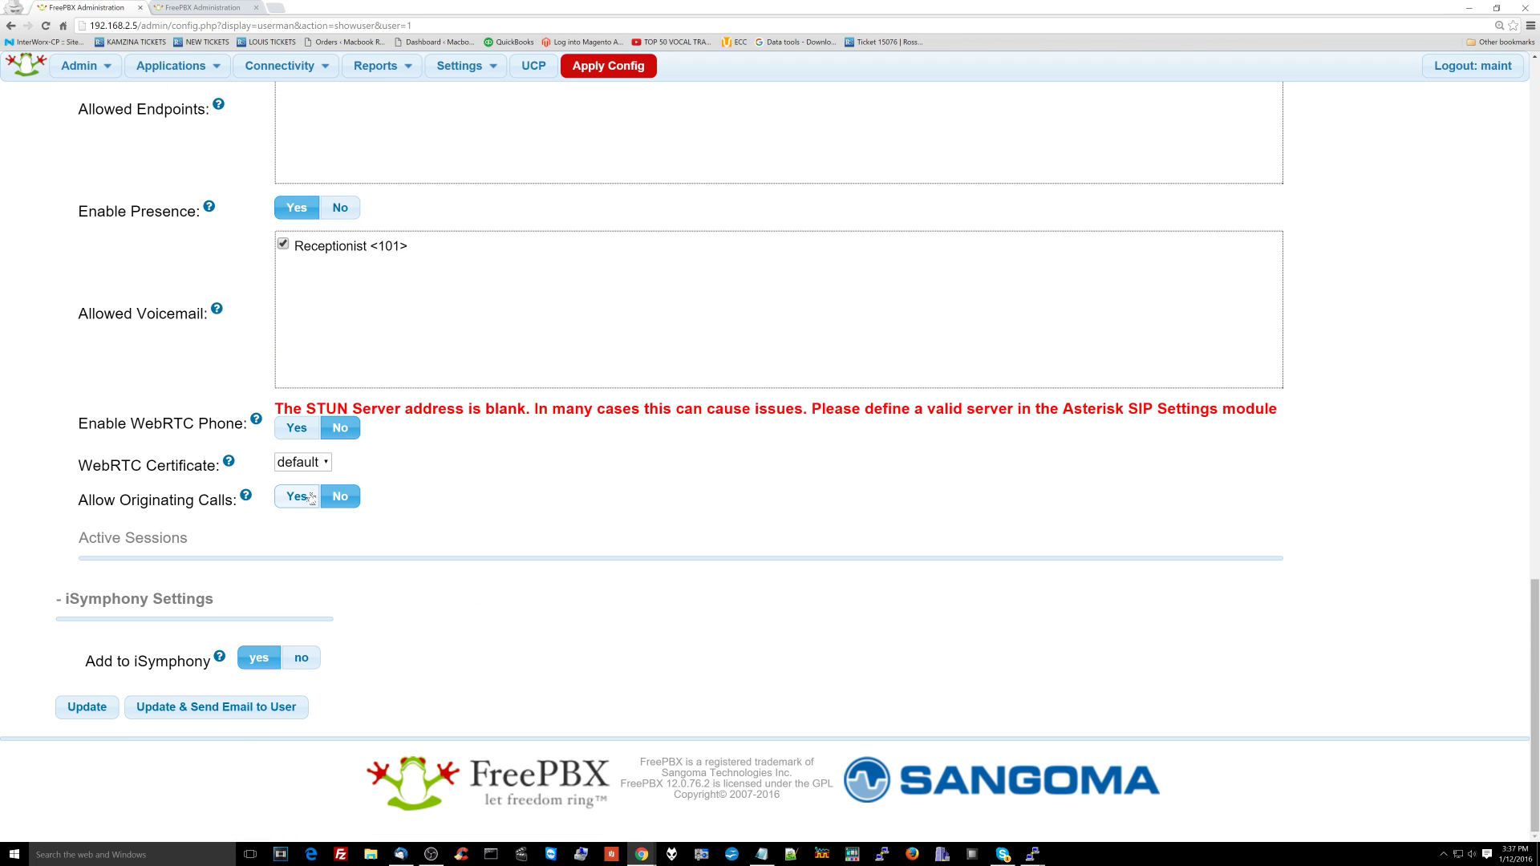
left_click(95, 706)
Step: Assign the Receptionist and Employeetwo through Employeesix extensions to the Boss user
left_click(1386, 315)
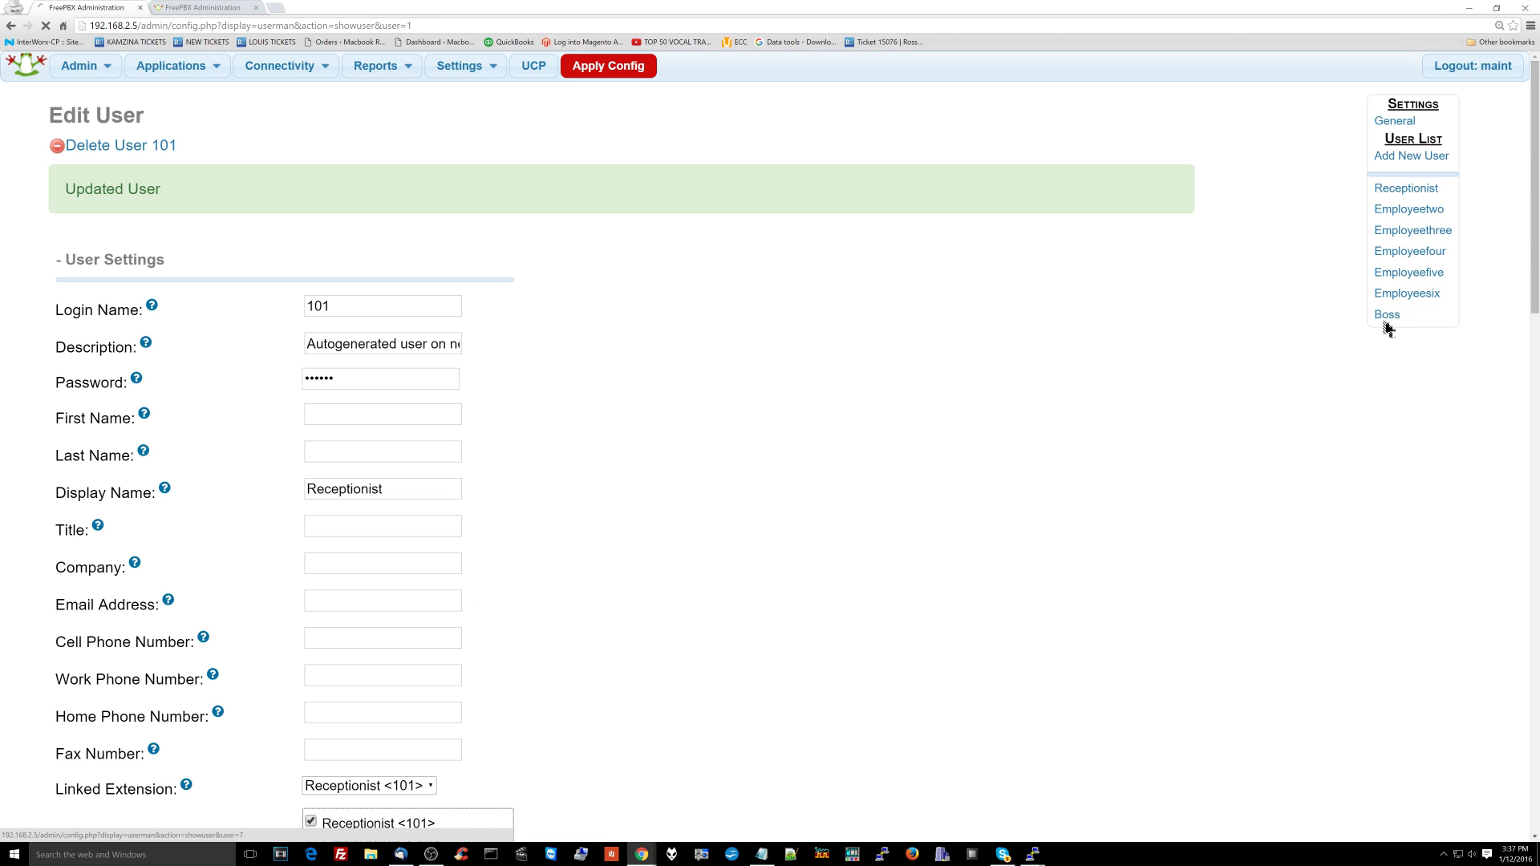
scroll(329, 423, "down", 5)
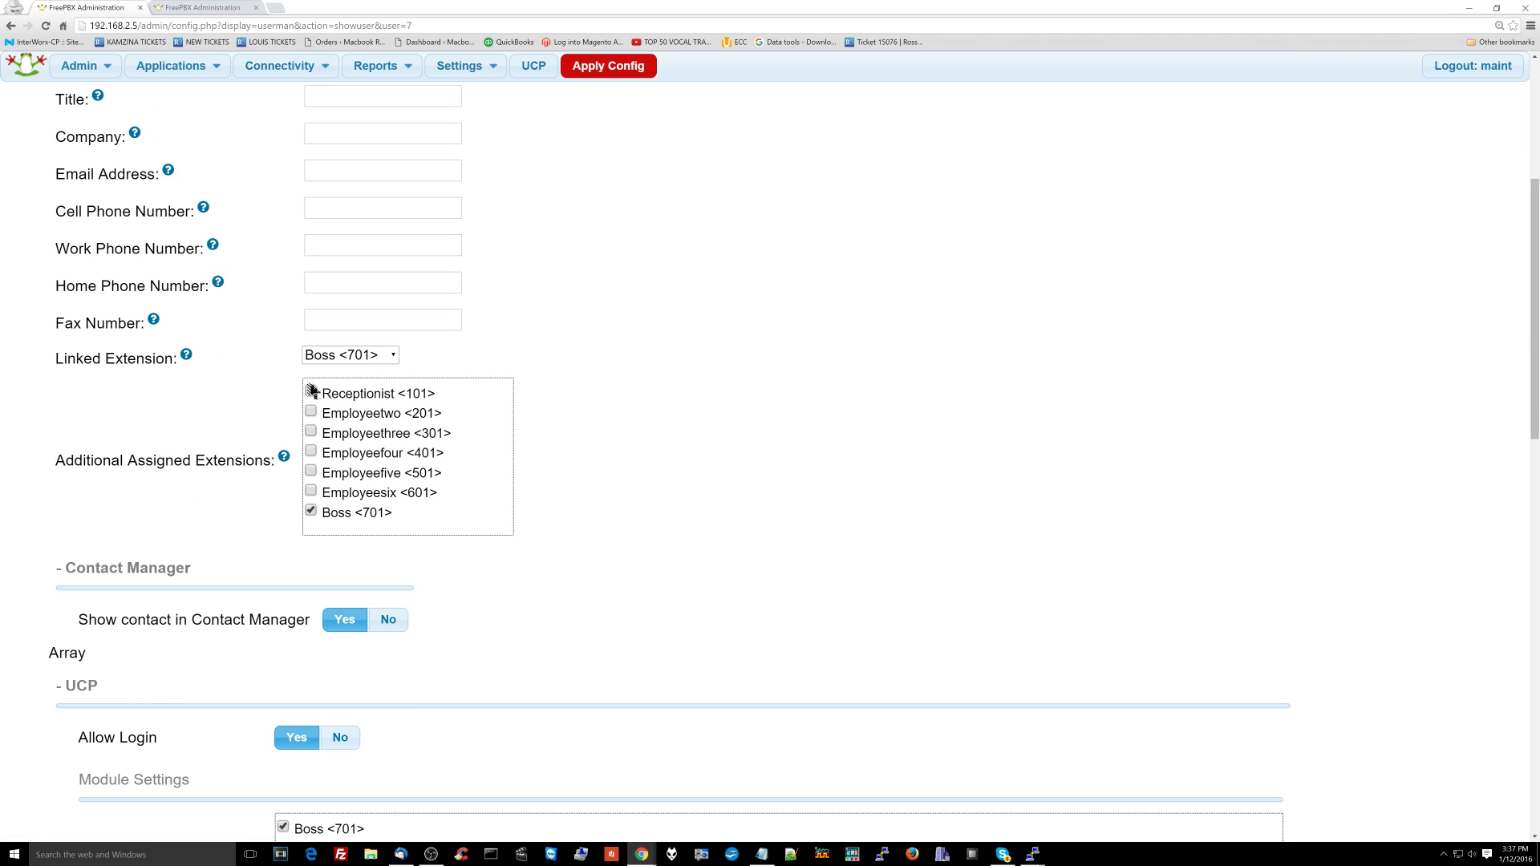
left_click(311, 392)
left_click(311, 411)
left_click(311, 432)
left_click(311, 451)
left_click(311, 471)
left_click(311, 492)
Step: Give Boss a new password, save the user, and apply the configuration
scroll(289, 465, "down", 6)
scroll(321, 516, "up", 3)
scroll(361, 562, "down", 4)
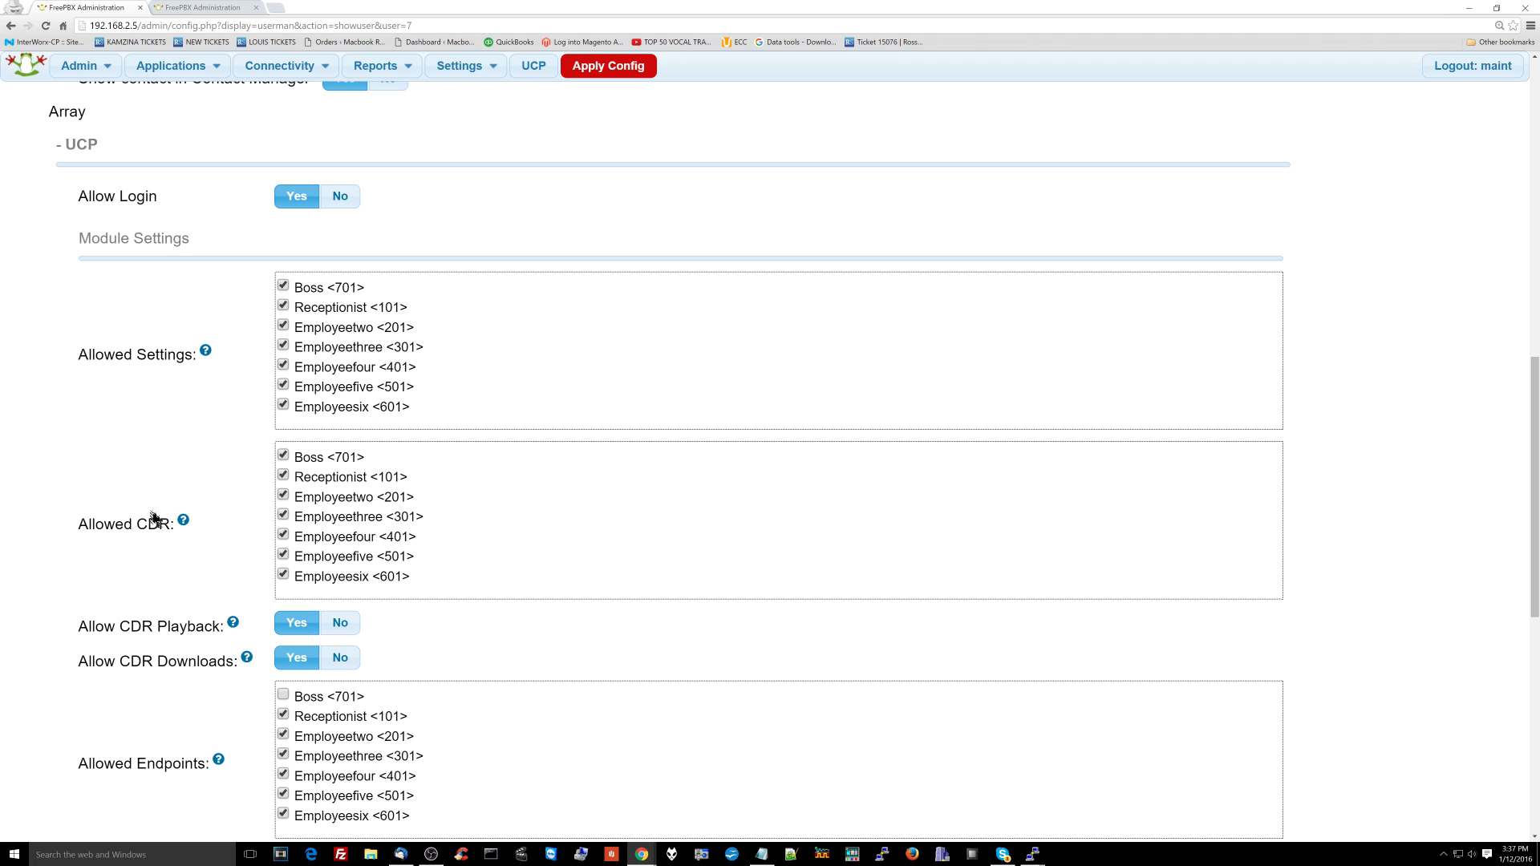
scroll(449, 509, "down", 5)
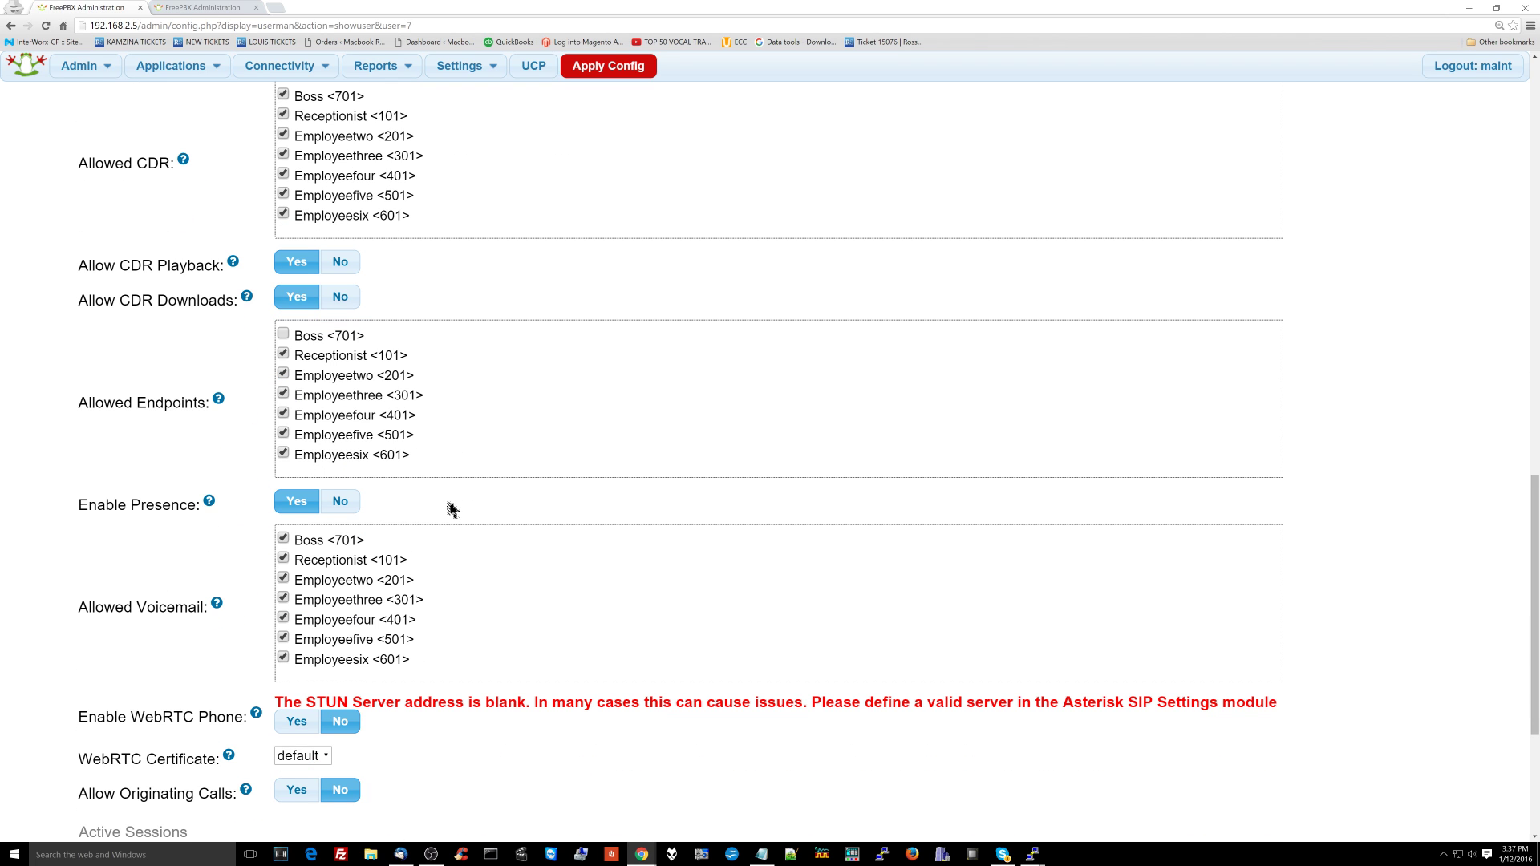
scroll(453, 508, "up", 10)
double_click(332, 311)
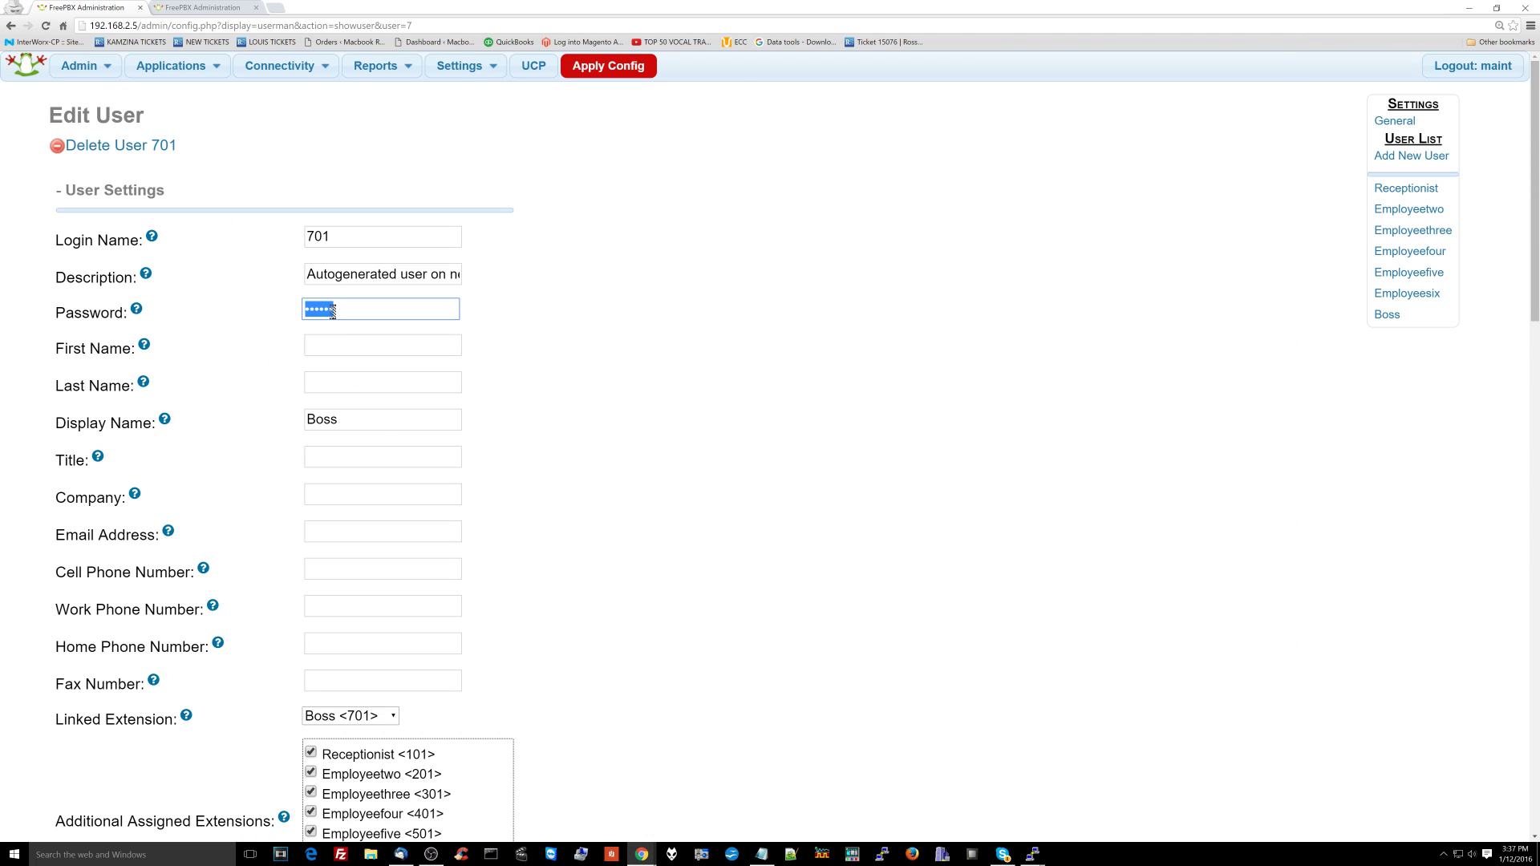
type("1")
scroll(332, 401, "down", 15)
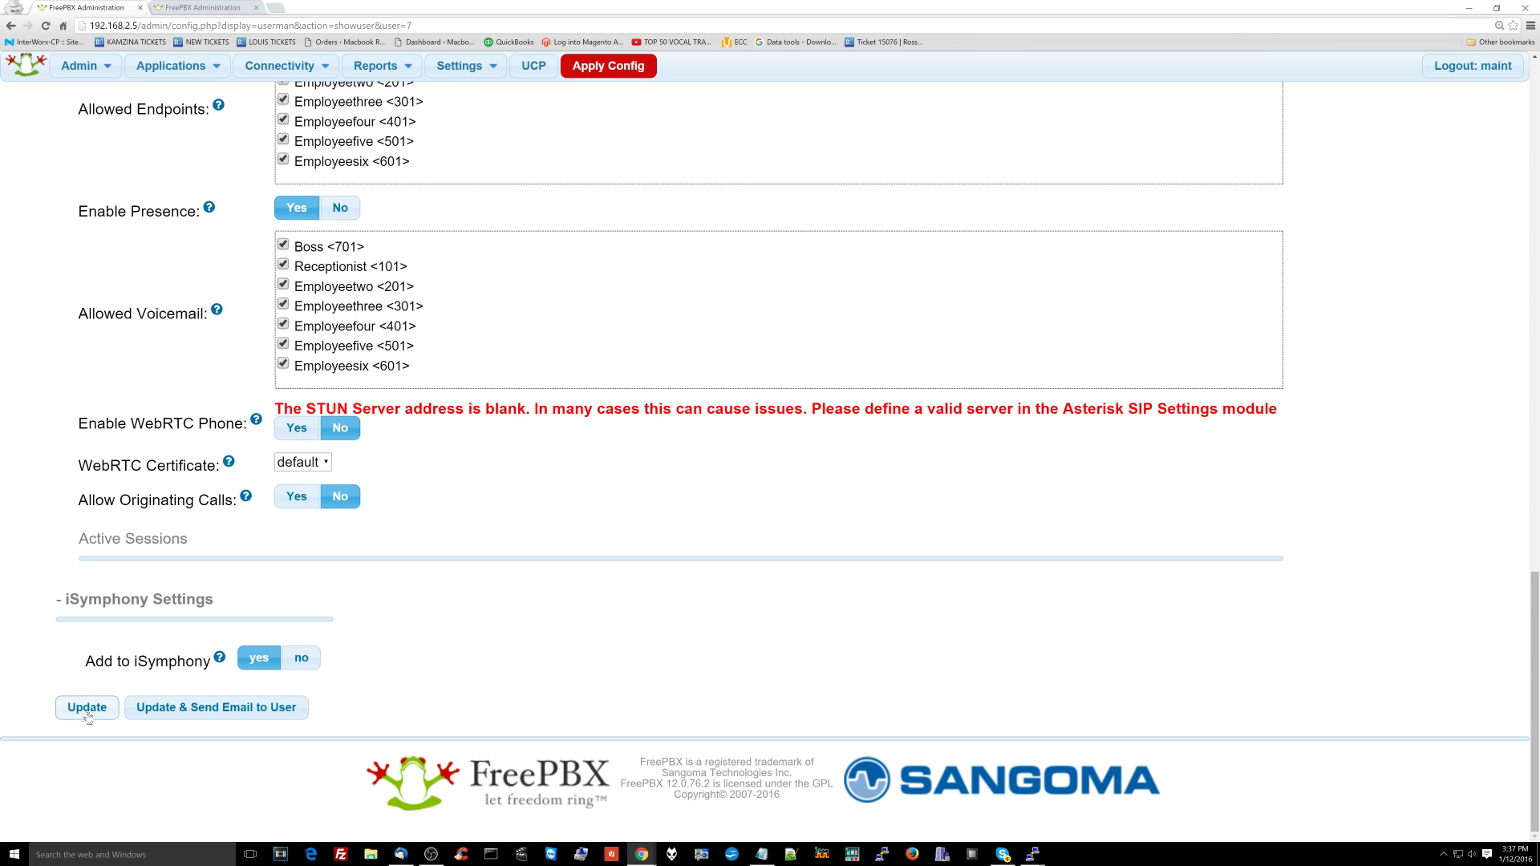
left_click(88, 713)
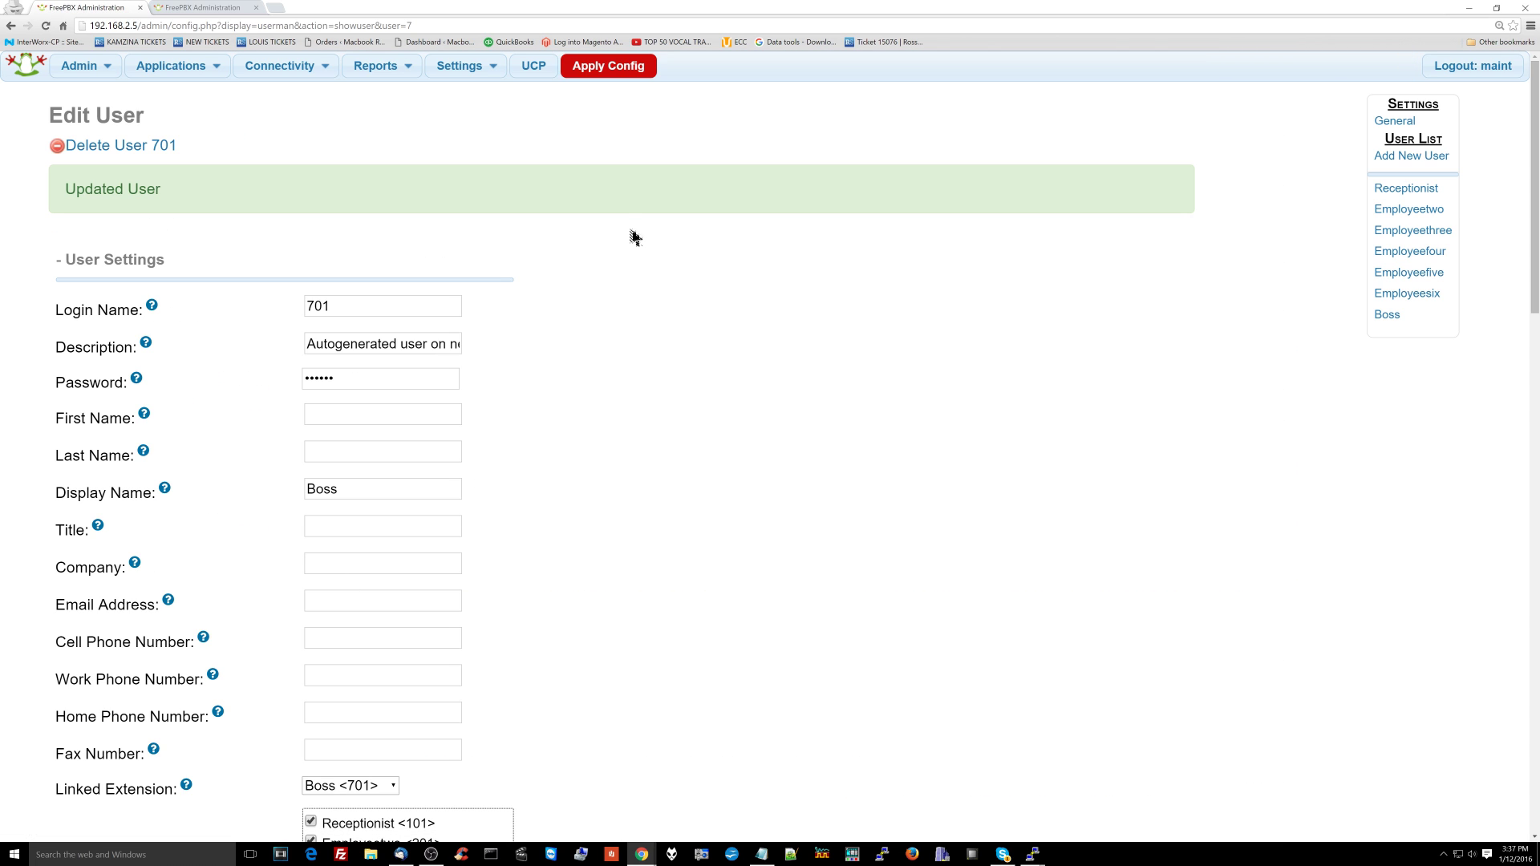
left_click(610, 67)
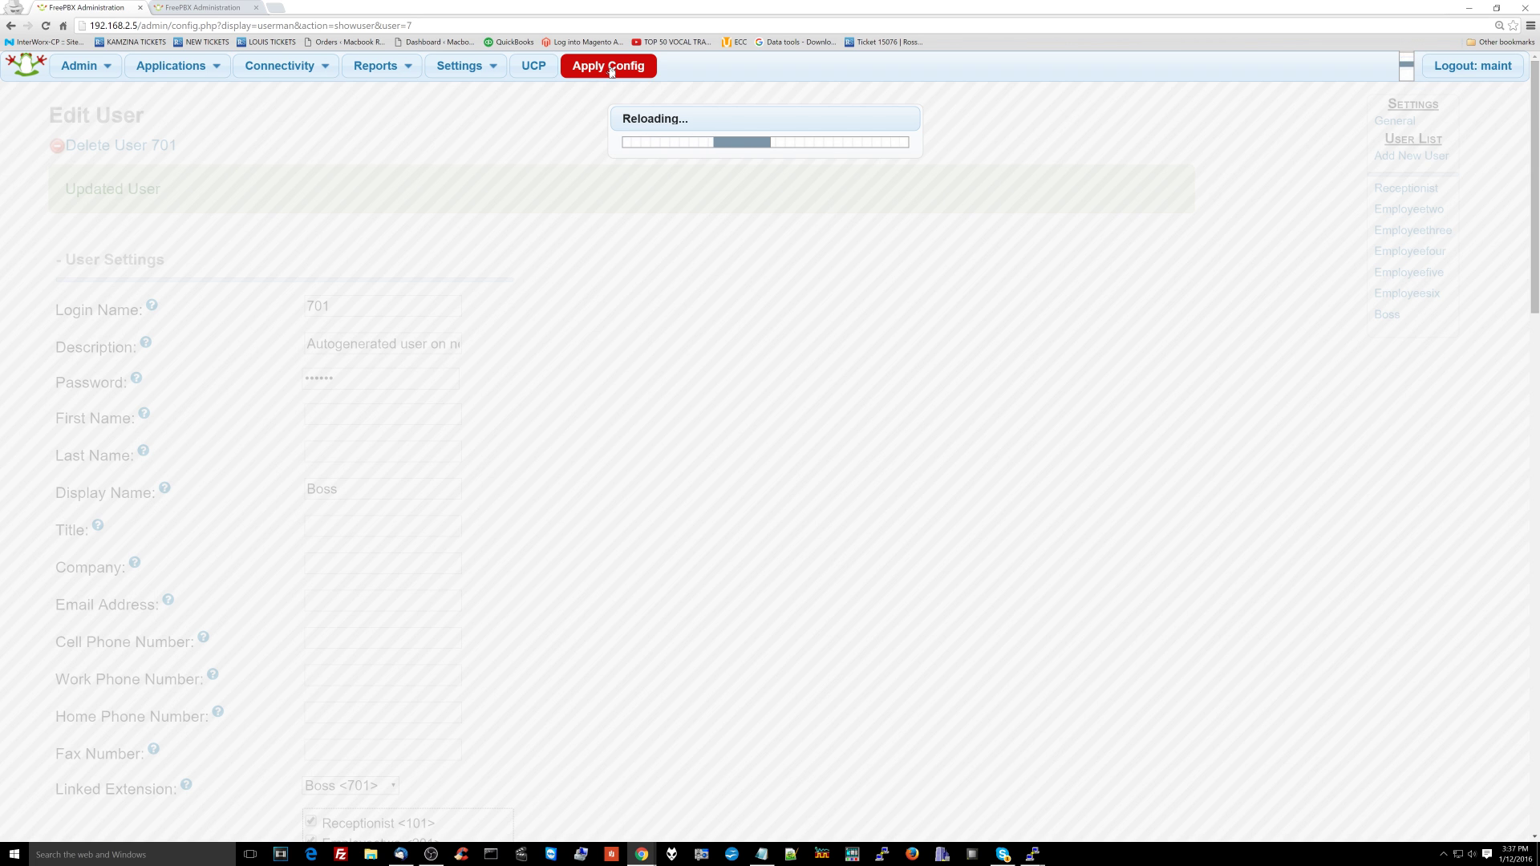
Step: Open the User Control Panel link in a new tab and switch to it
mouse_move(467, 74)
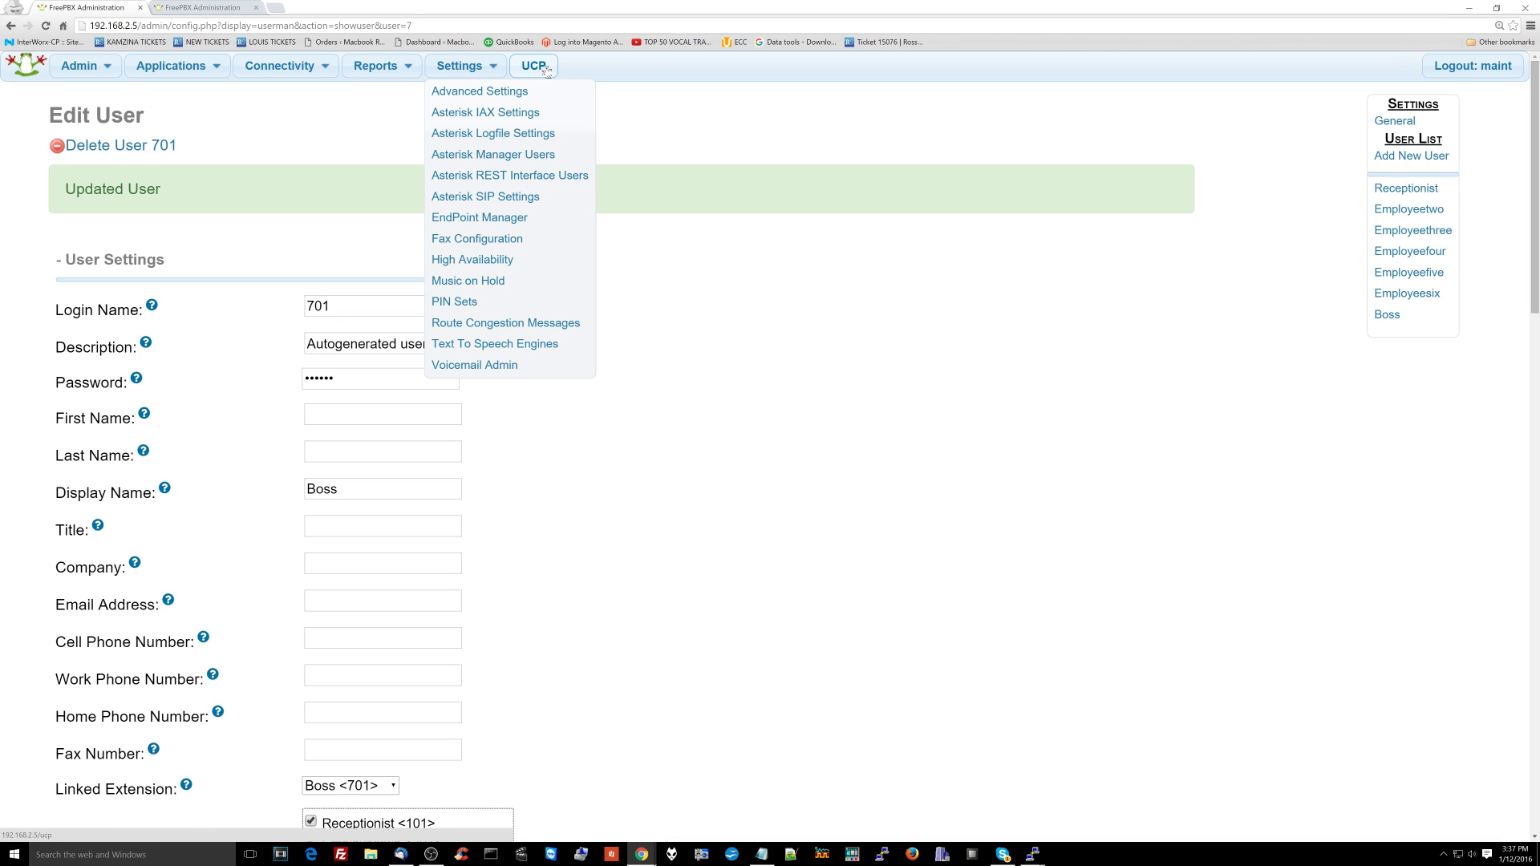
right_click(545, 70)
left_click(594, 75)
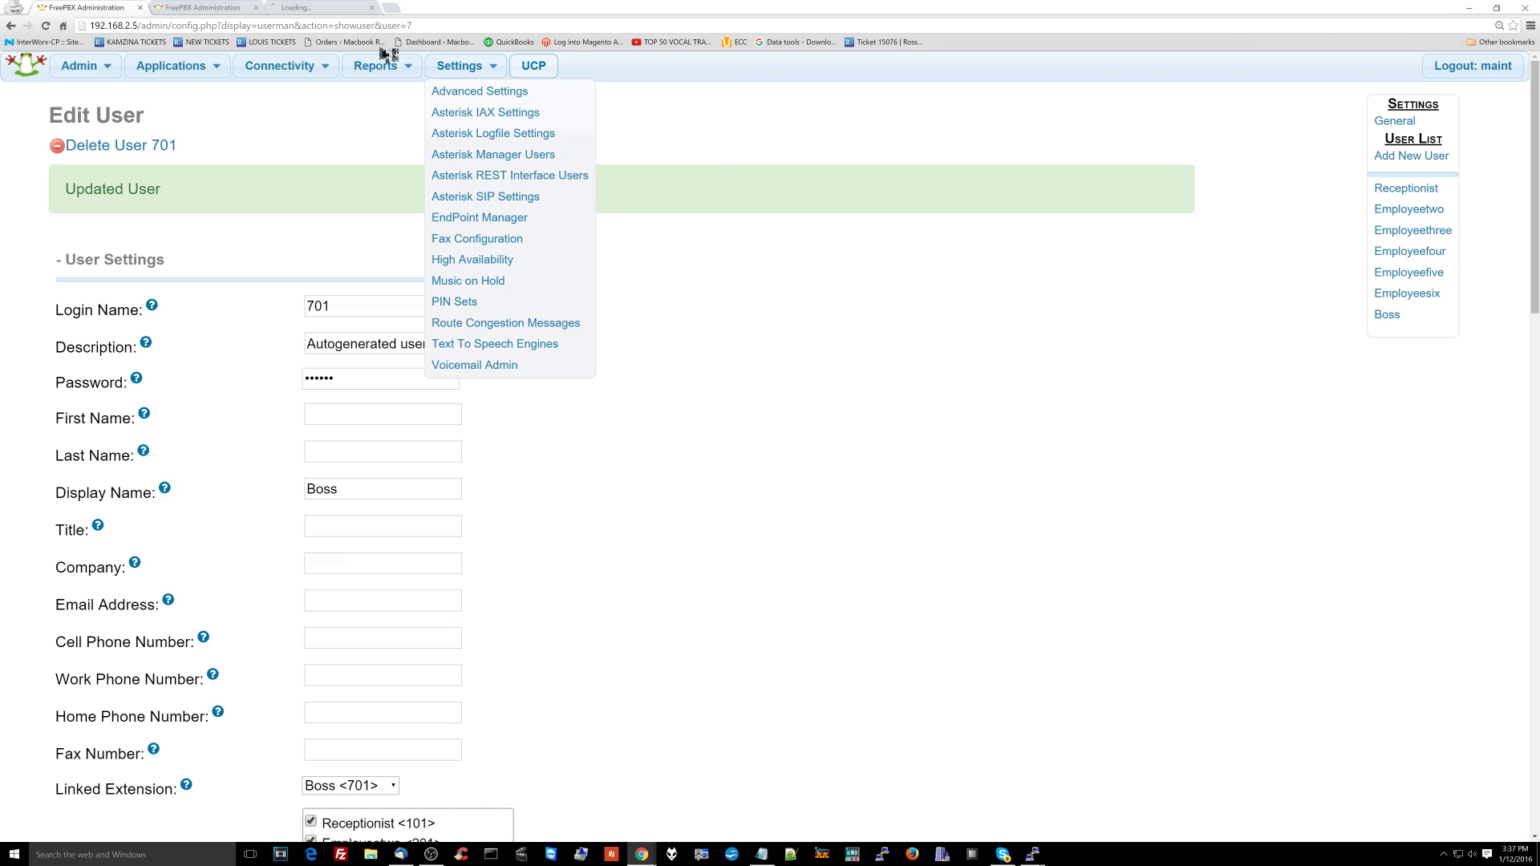
left_click(362, 14)
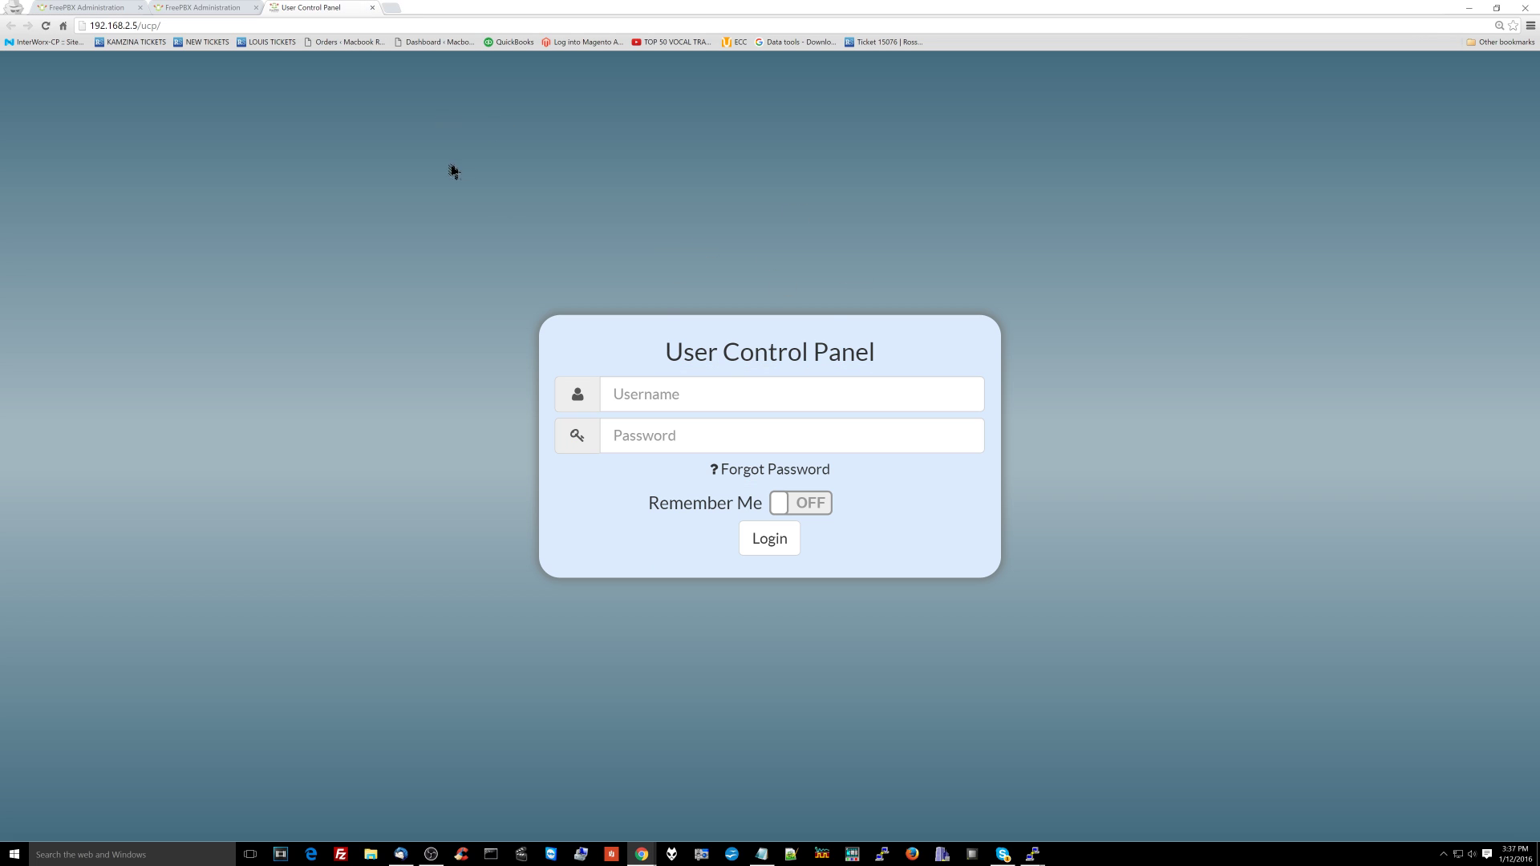
Step: Log in to UCP as user 101 with its password
left_click(740, 392)
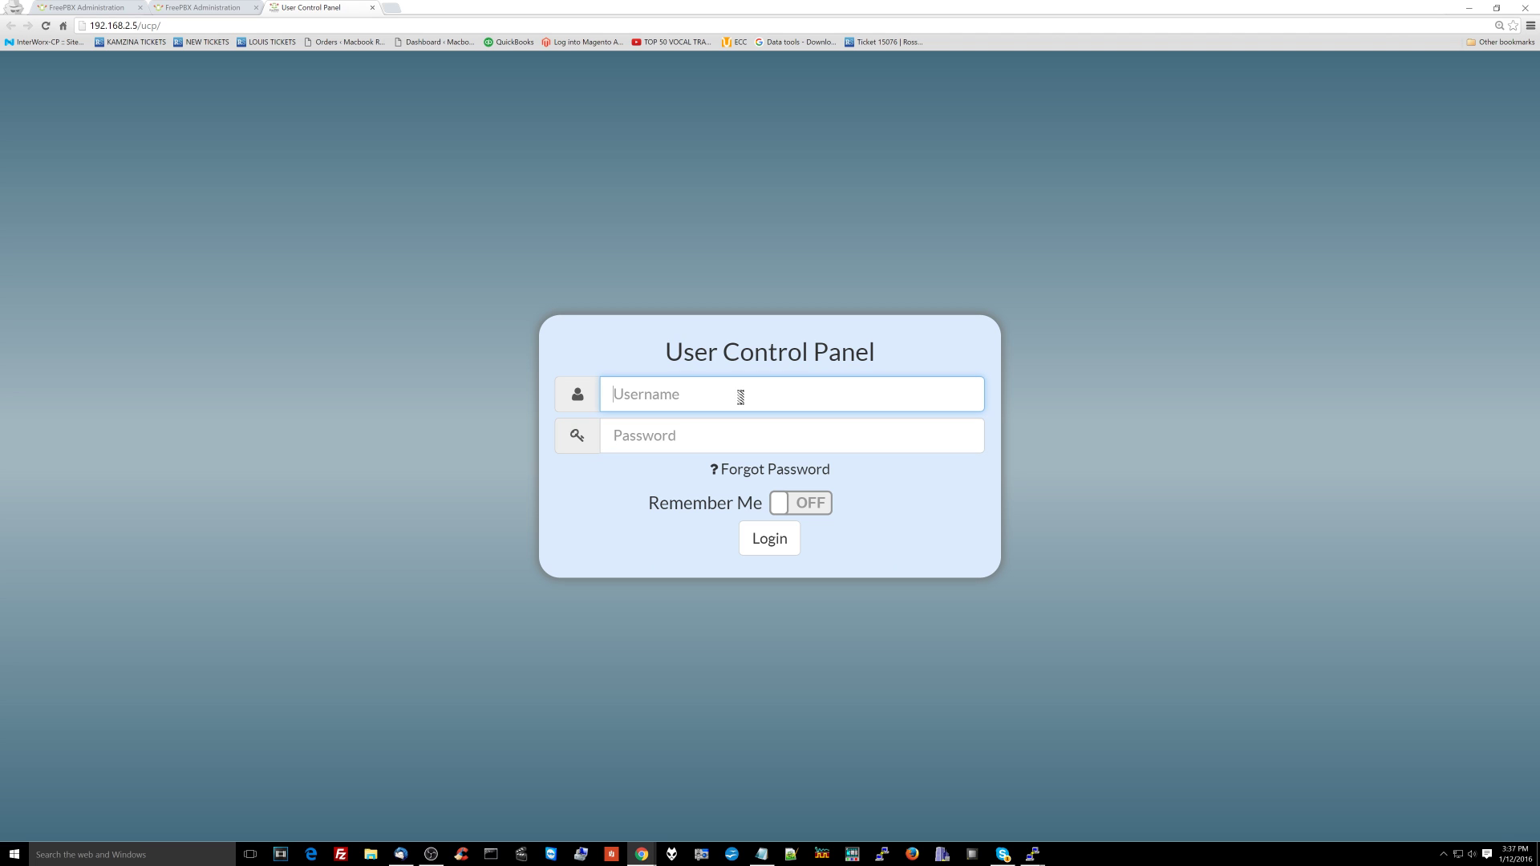
type("101")
key("Tab")
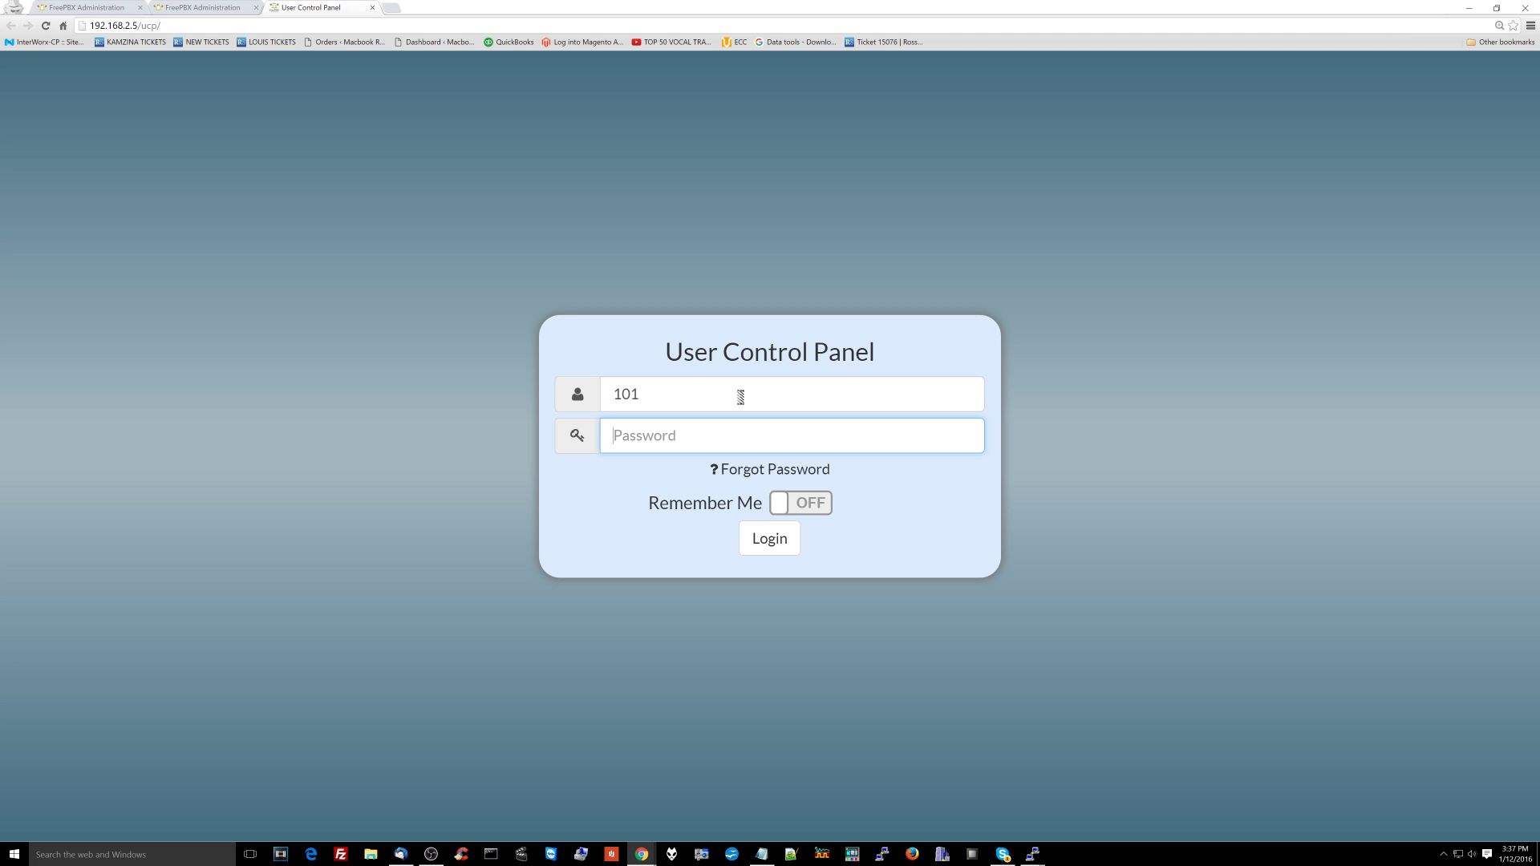
type("••••••••••")
key("Return")
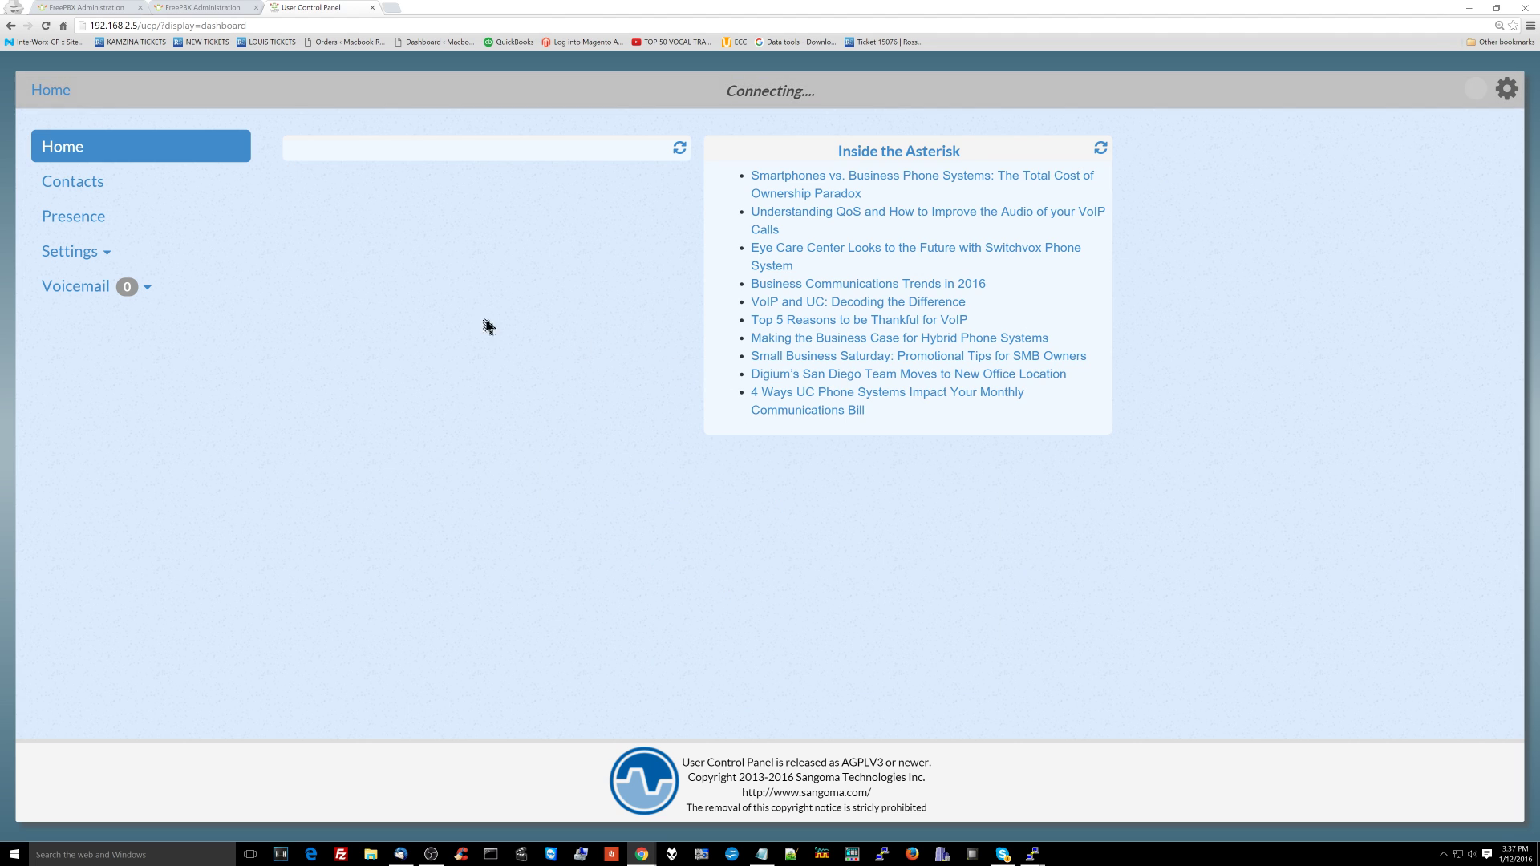
Step: Check the empty 101 - Receptionist voicemail inbox, then log out
left_click(74, 282)
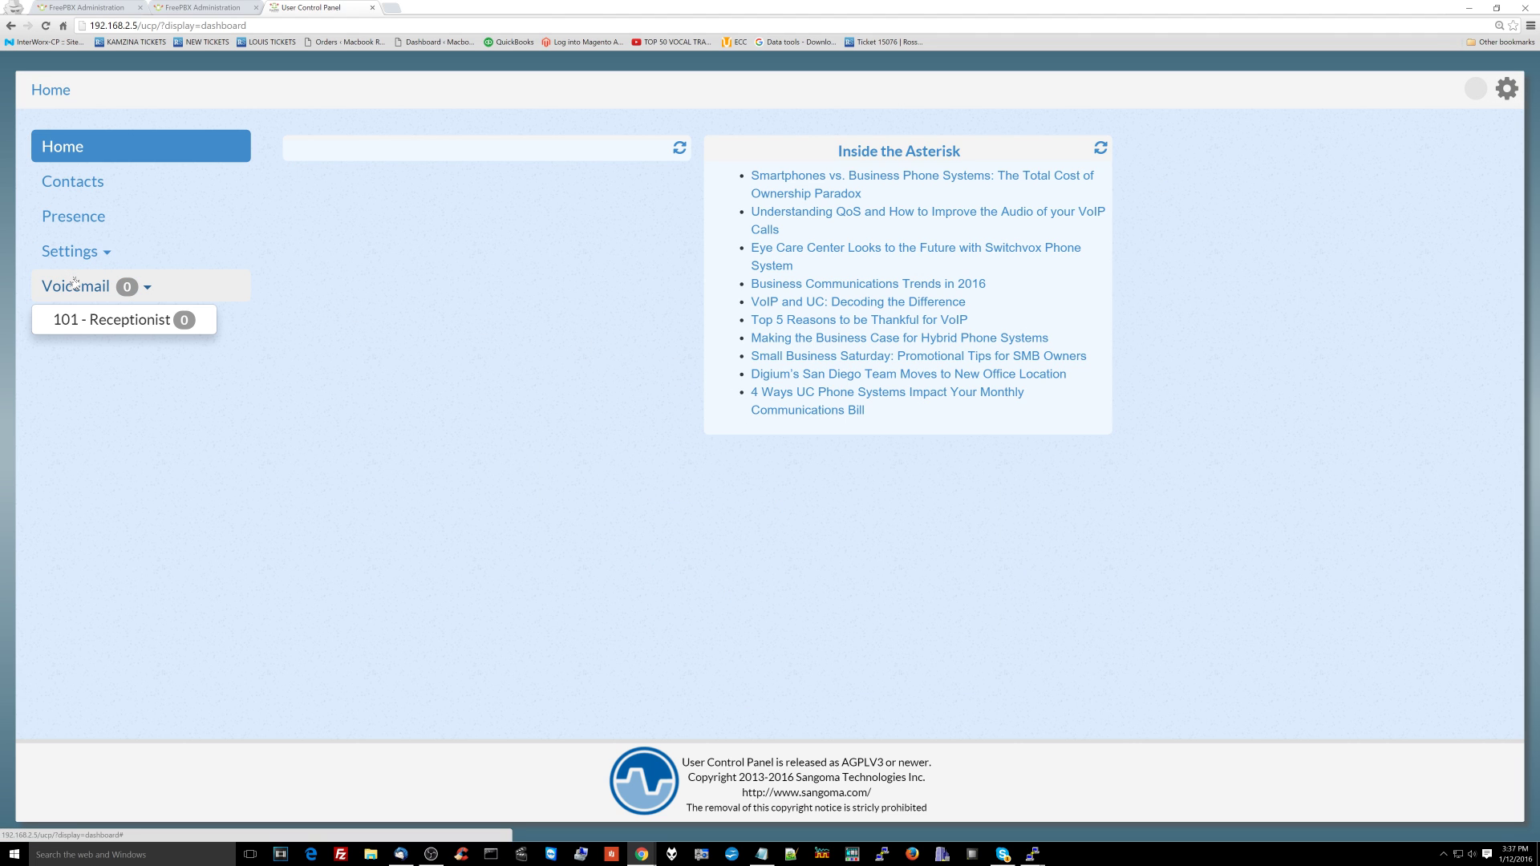
left_click(89, 320)
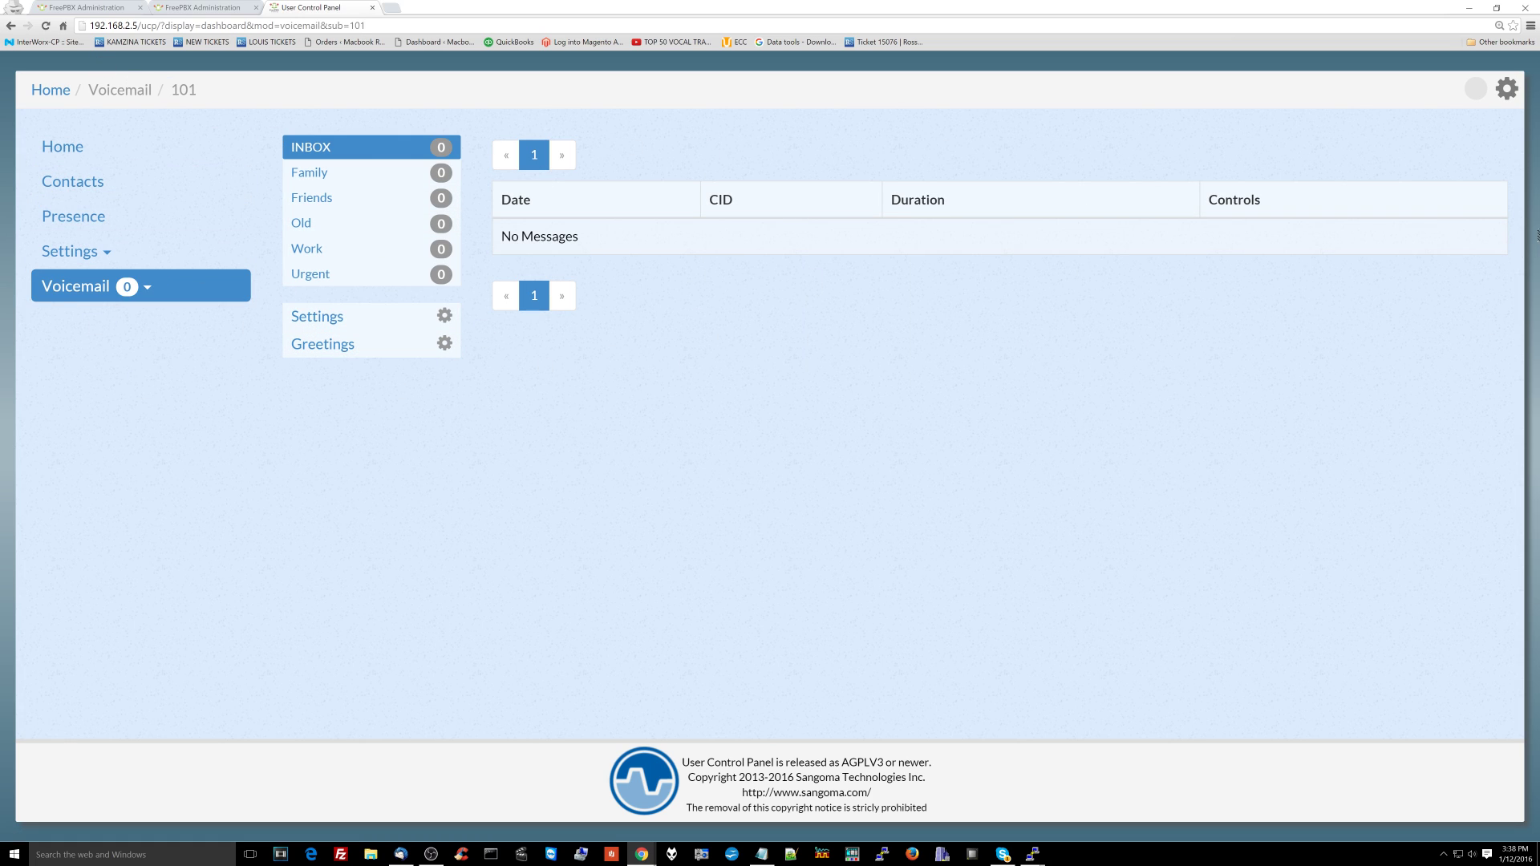
left_click(1507, 88)
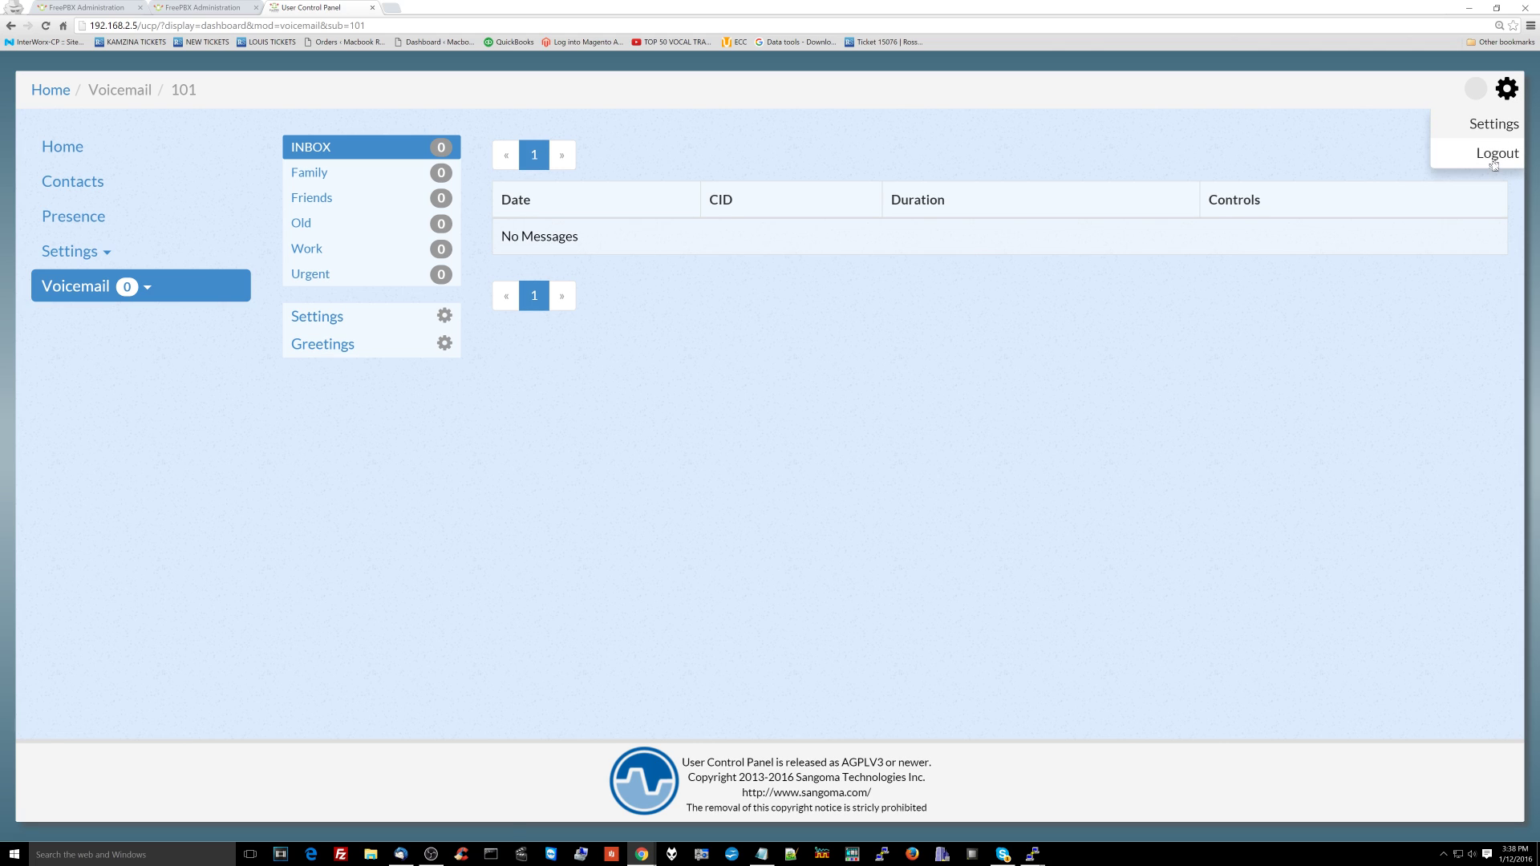
left_click(1495, 156)
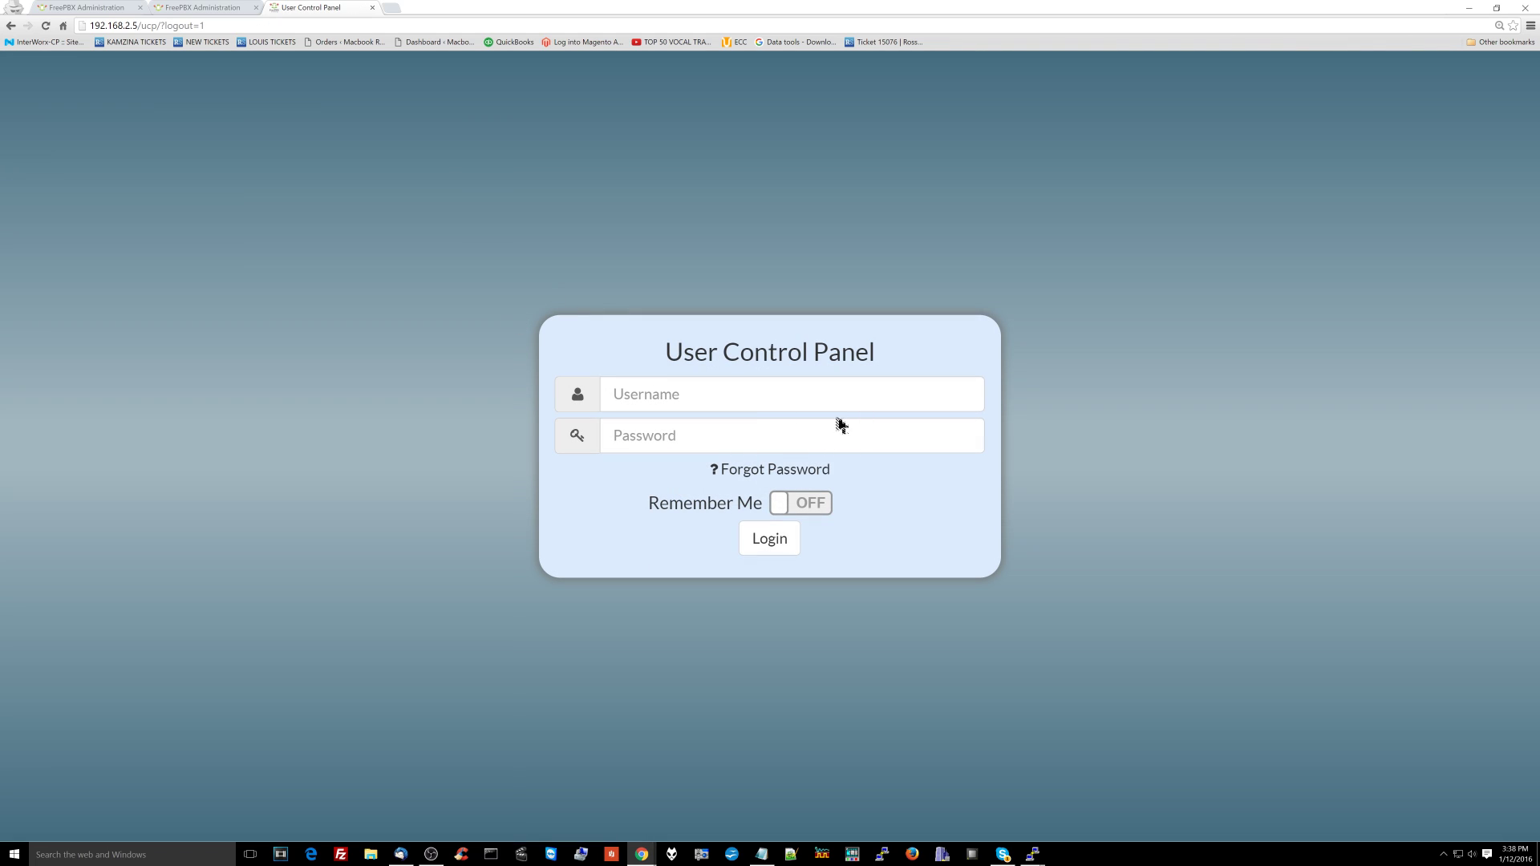
Step: Log in to UCP as user 701 with its password
left_click(840, 400)
type("701")
key("Tab")
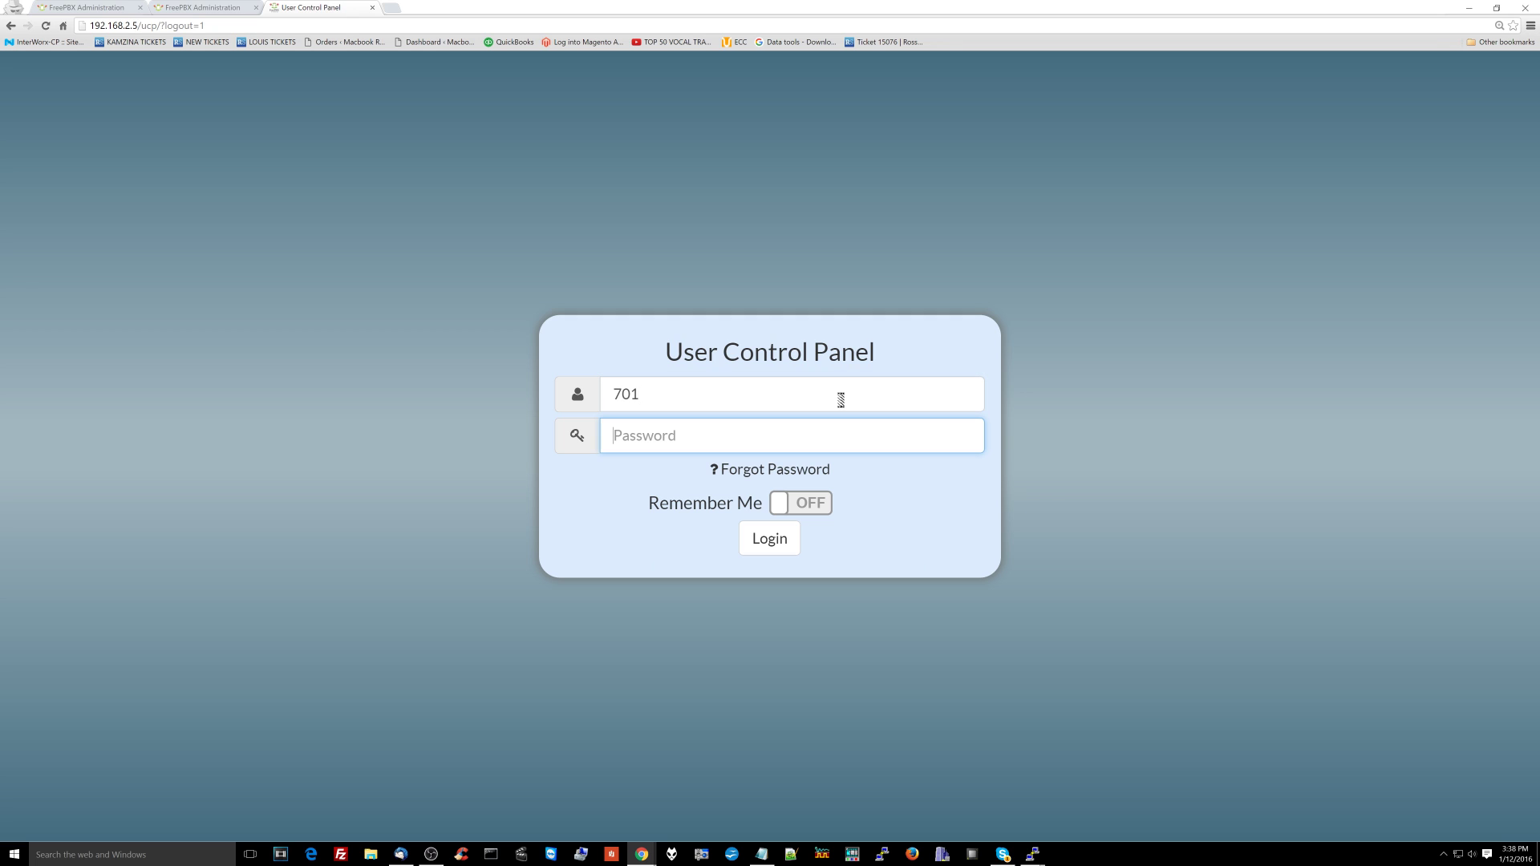
type("•••••••••••")
key("Return")
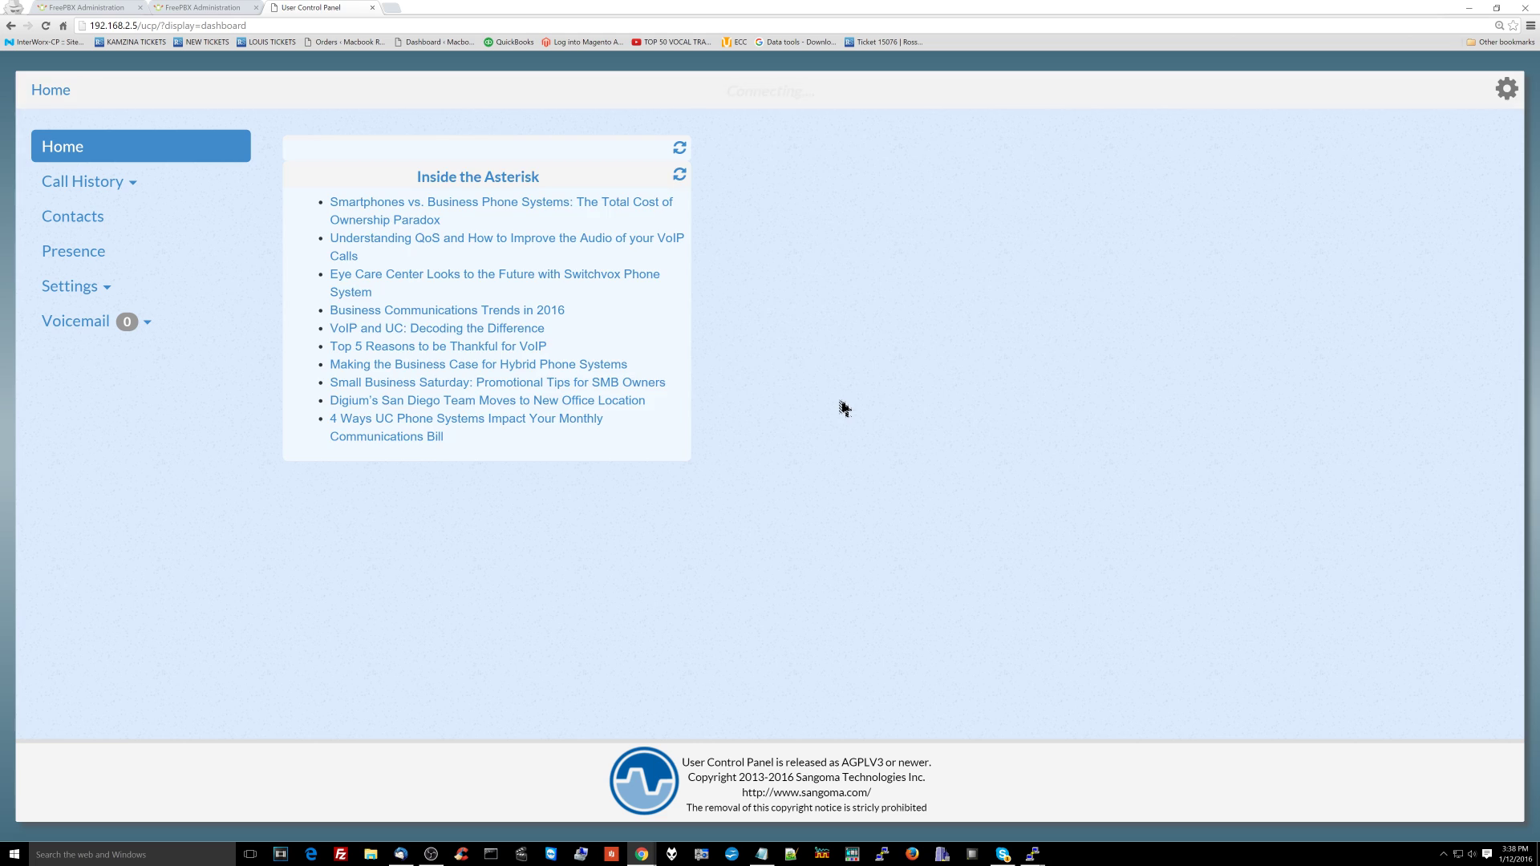
Step: Open the Call History for 701 - Boss
left_click(124, 182)
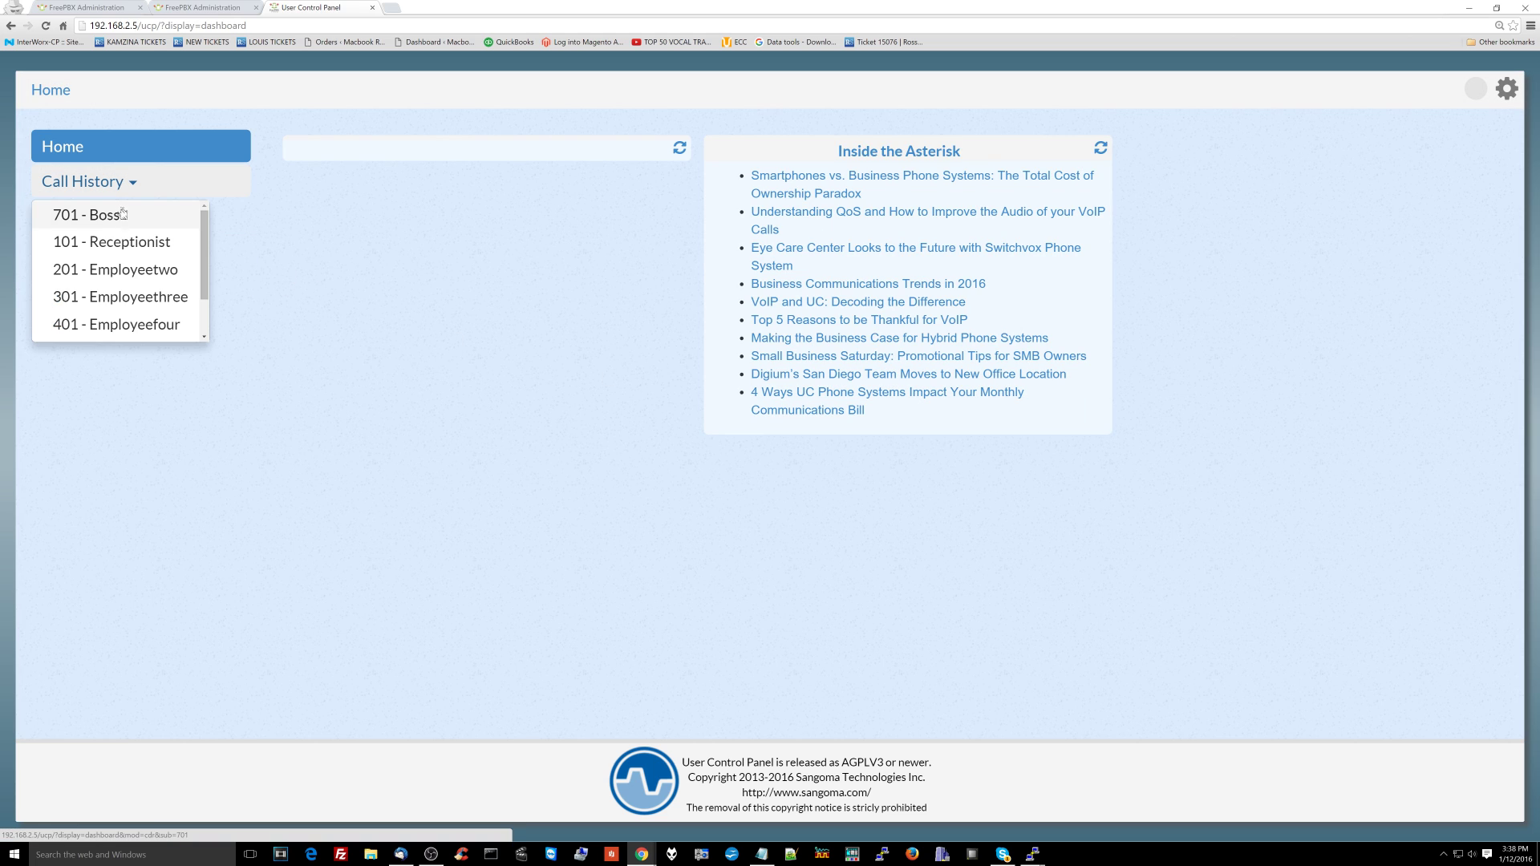
left_click(163, 239)
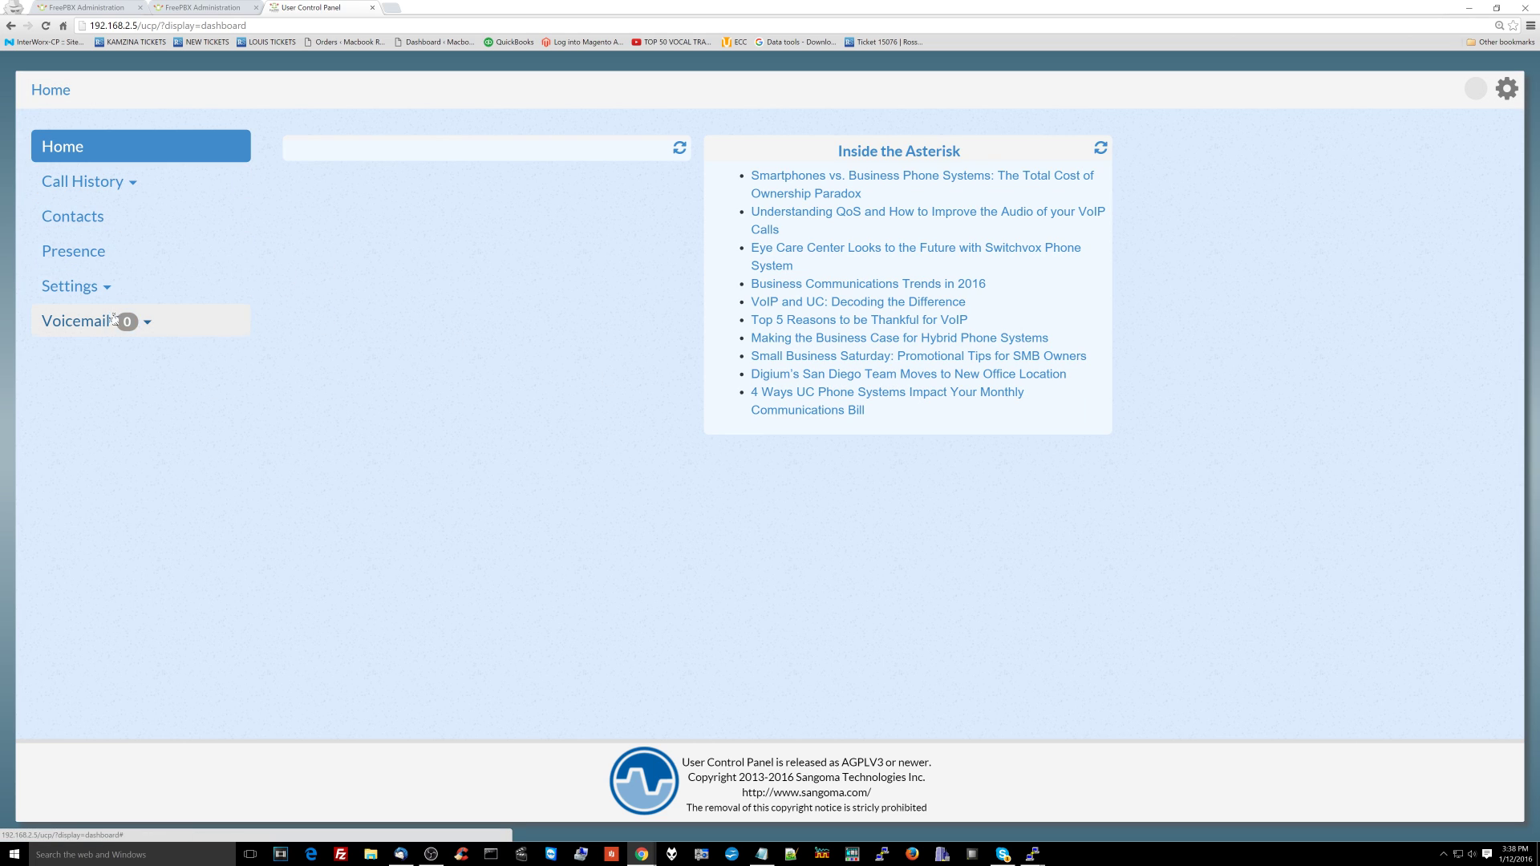
left_click(118, 337)
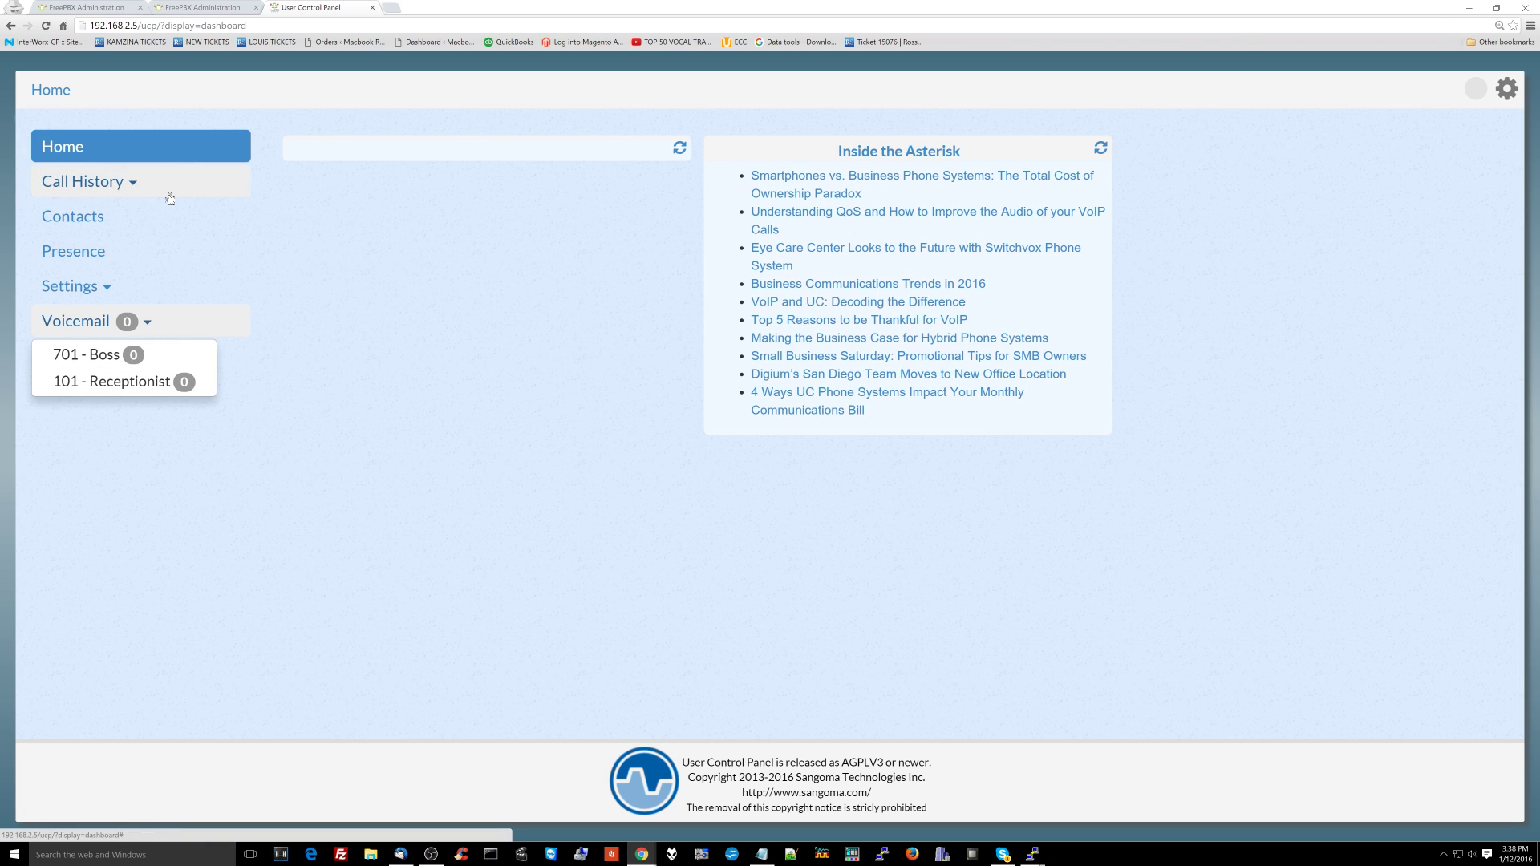
left_click(296, 252)
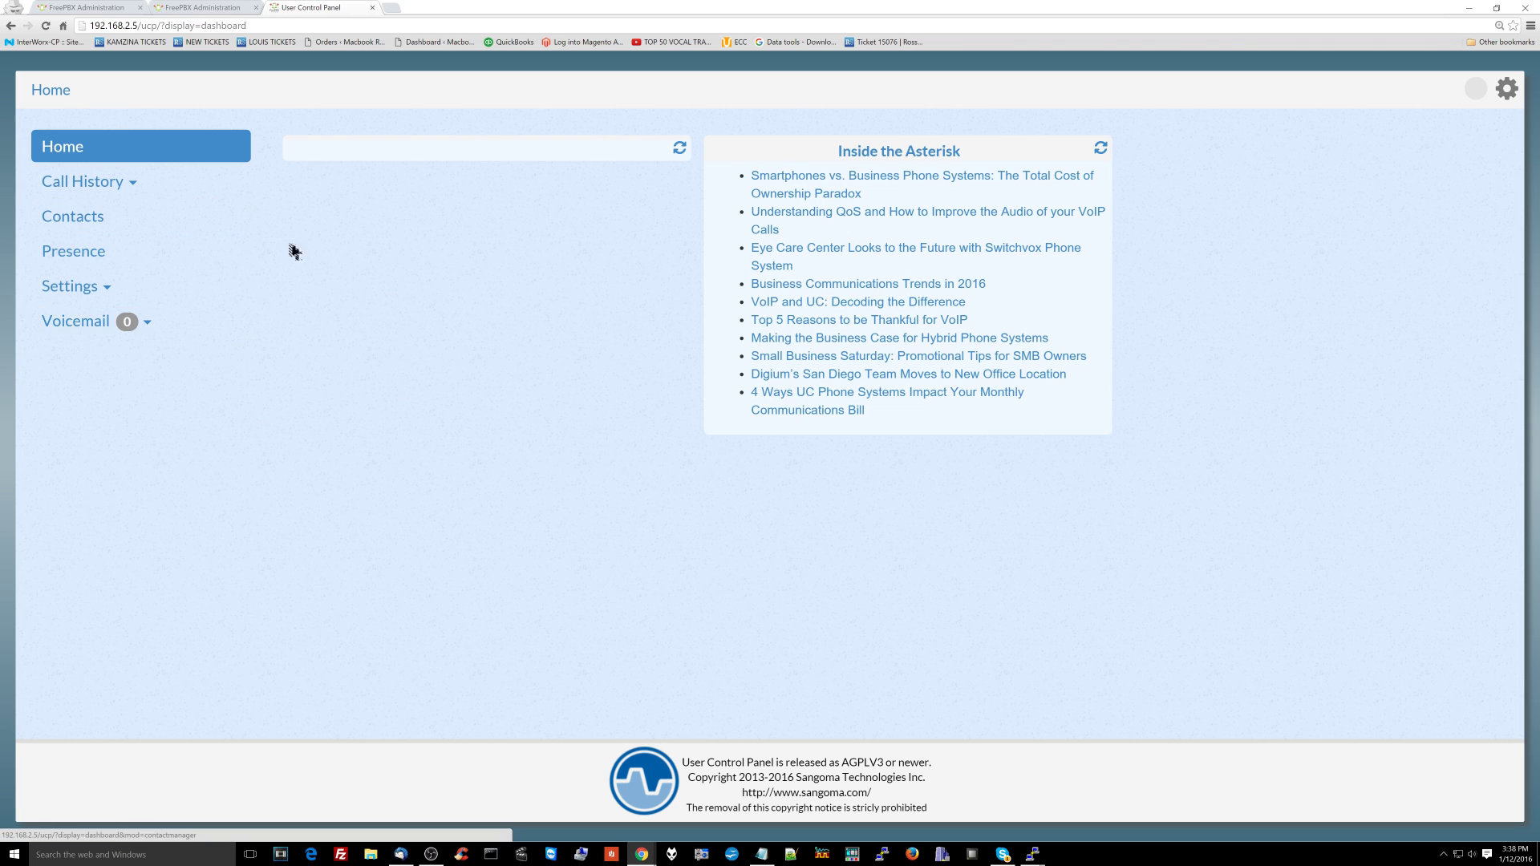
left_click(173, 191)
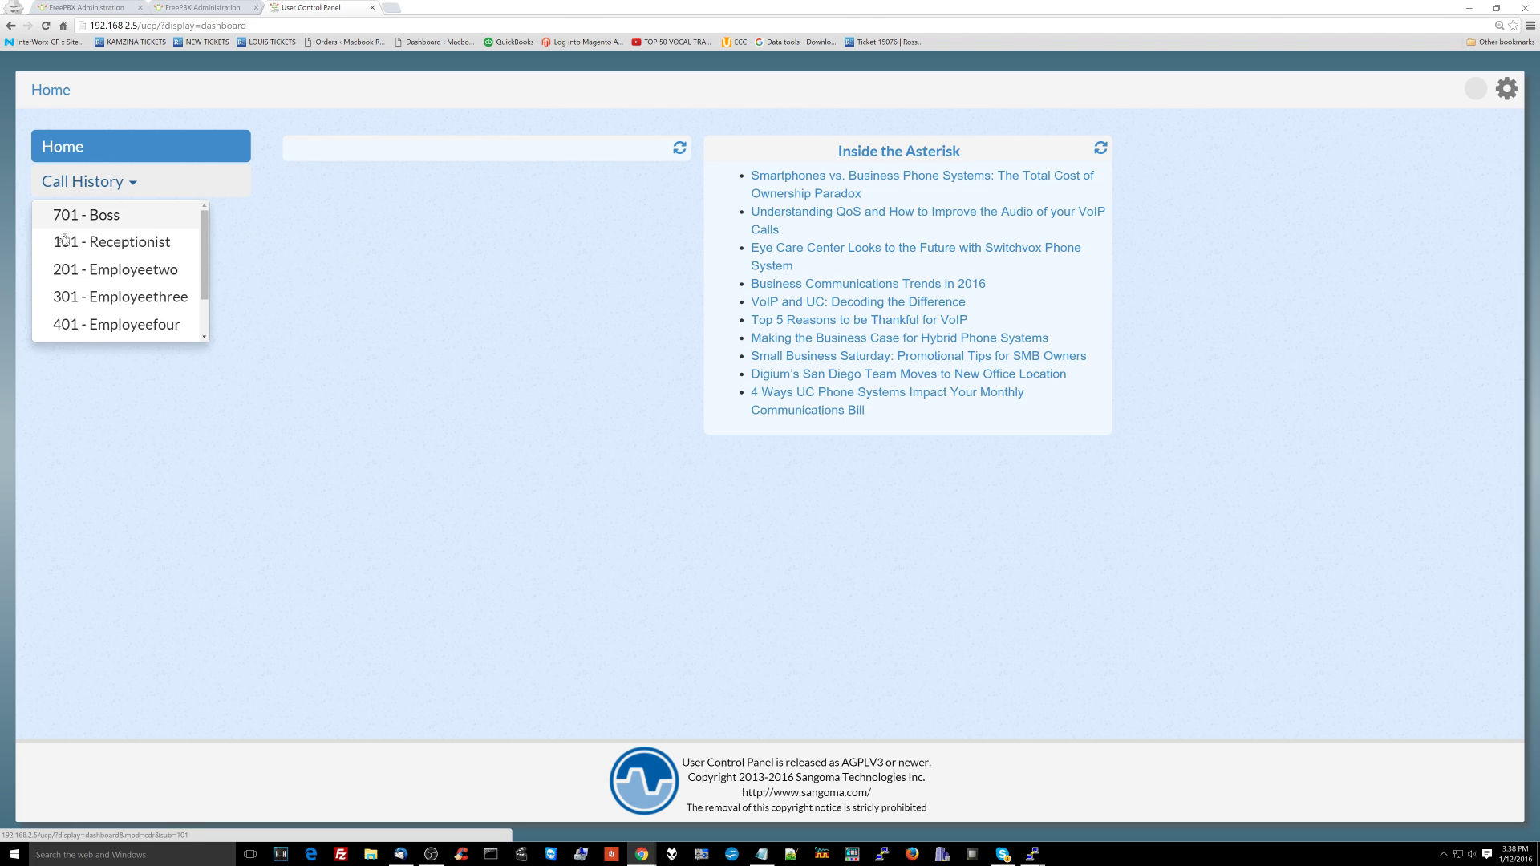
left_click(158, 216)
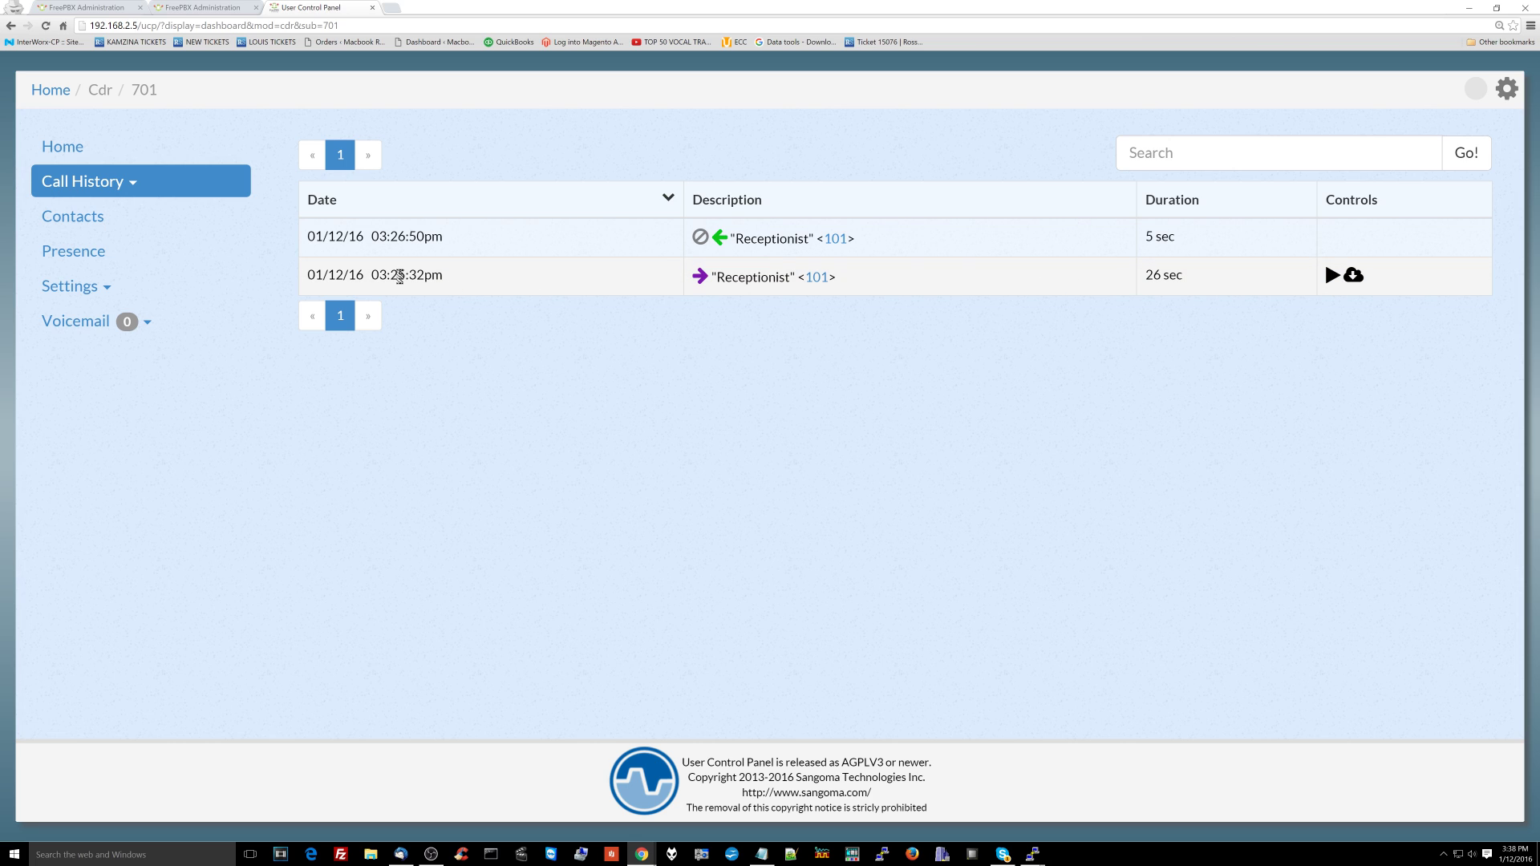
Step: Play the 26-second call recording, adjusting the volume, then pause it
left_click(1331, 276)
key("XF86AudioRaiseVolume")
key("XF86AudioRaiseVolume")
key("XF86AudioRaiseVolume")
key("XF86AudioRaiseVolume")
key("XF86AudioRaiseVolume")
key("XF86AudioRaiseVolume")
key("XF86AudioRaiseVolume")
key("XF86AudioRaiseVolume")
key("XF86AudioRaiseVolume")
key("XF86AudioRaiseVolume")
key("XF86AudioRaiseVolume")
key("XF86AudioRaiseVolume")
key("XF86AudioRaiseVolume")
key("XF86AudioRaiseVolume")
key("XF86AudioRaiseVolume")
key("XF86AudioRaiseVolume")
key("XF86AudioRaiseVolume")
key("XF86AudioRaiseVolume")
key("XF86AudioRaiseVolume")
key("XF86AudioRaiseVolume")
key("XF86AudioRaiseVolume")
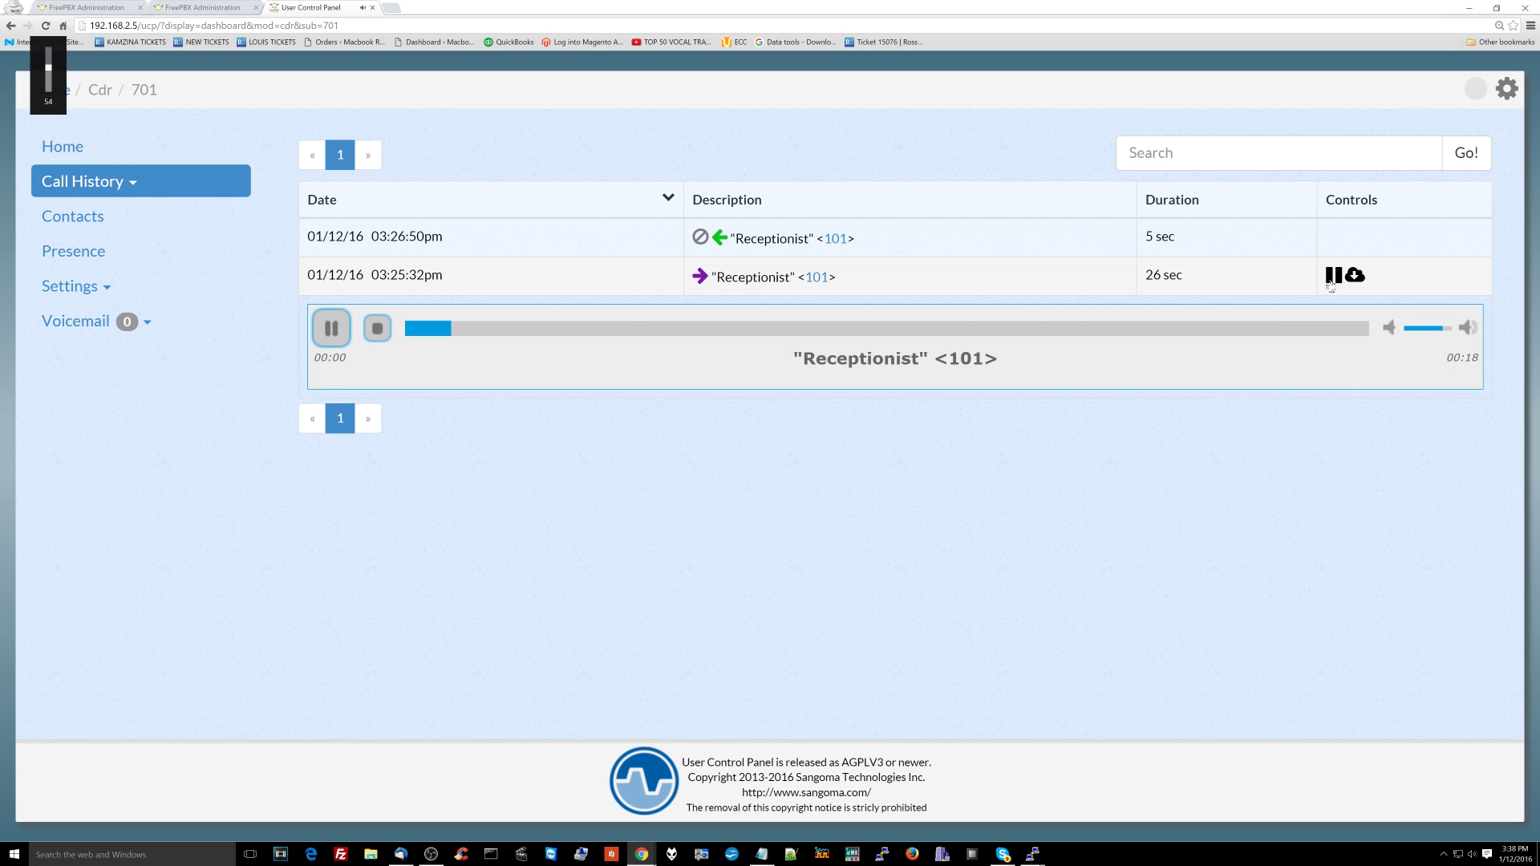
key("XF86AudioLowerVolume")
key("XF86AudioLowerVolume")
key("XF86AudioLowerVolume")
key("XF86AudioLowerVolume")
key("XF86AudioLowerVolume")
key("XF86AudioLowerVolume")
key("XF86AudioLowerVolume")
key("XF86AudioLowerVolume")
key("XF86AudioLowerVolume")
key("XF86AudioLowerVolume")
key("XF86AudioLowerVolume")
key("XF86AudioLowerVolume")
key("XF86AudioLowerVolume")
key("XF86AudioLowerVolume")
key("XF86AudioLowerVolume")
key("XF86AudioLowerVolume")
key("XF86AudioLowerVolume")
key("XF86AudioLowerVolume")
key("XF86AudioLowerVolume")
key("XF86AudioLowerVolume")
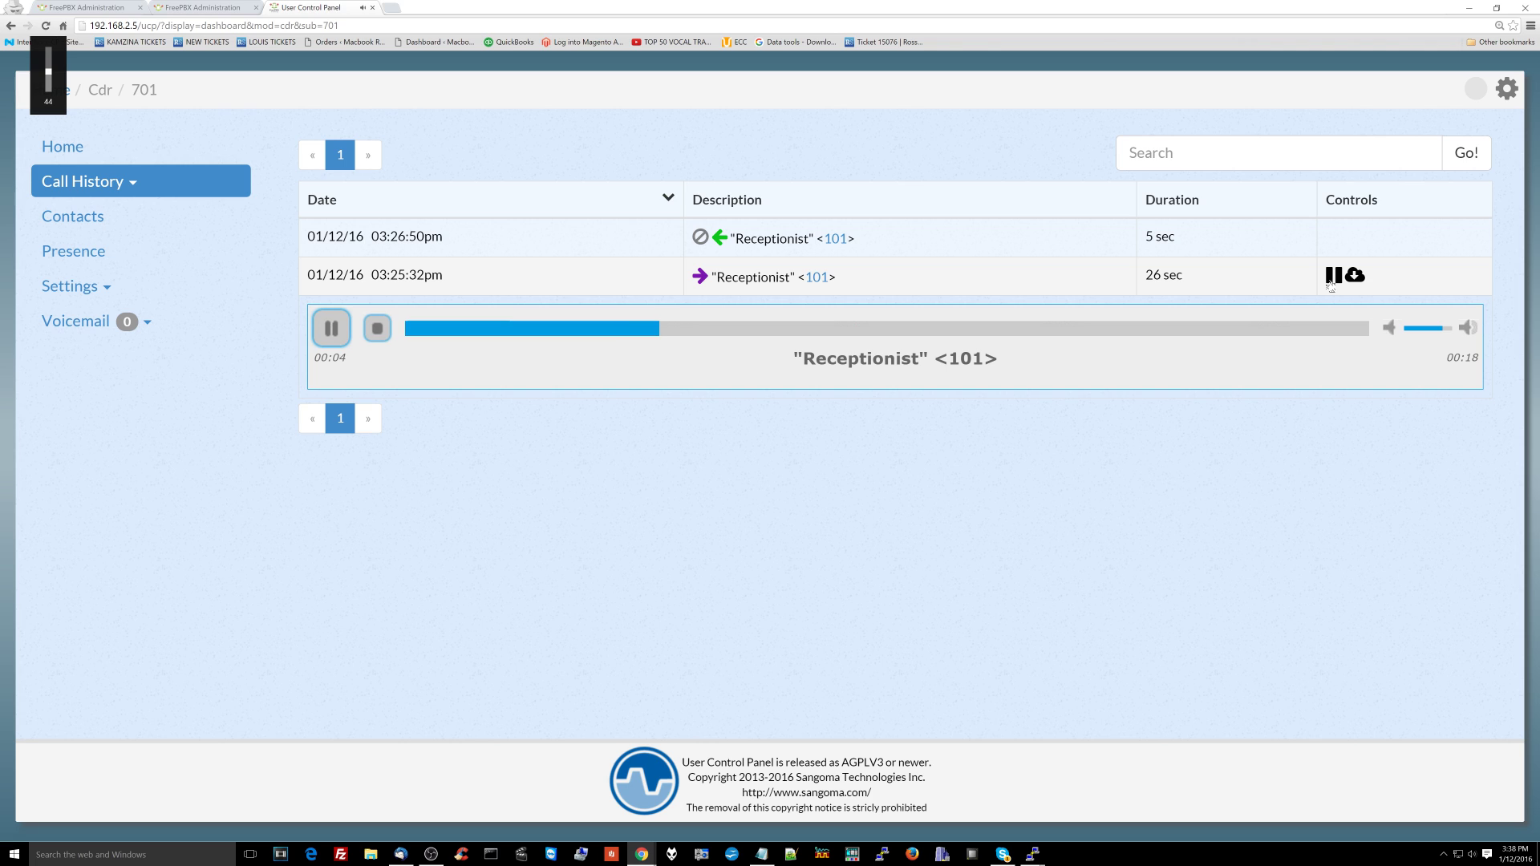
key("XF86AudioRaiseVolume")
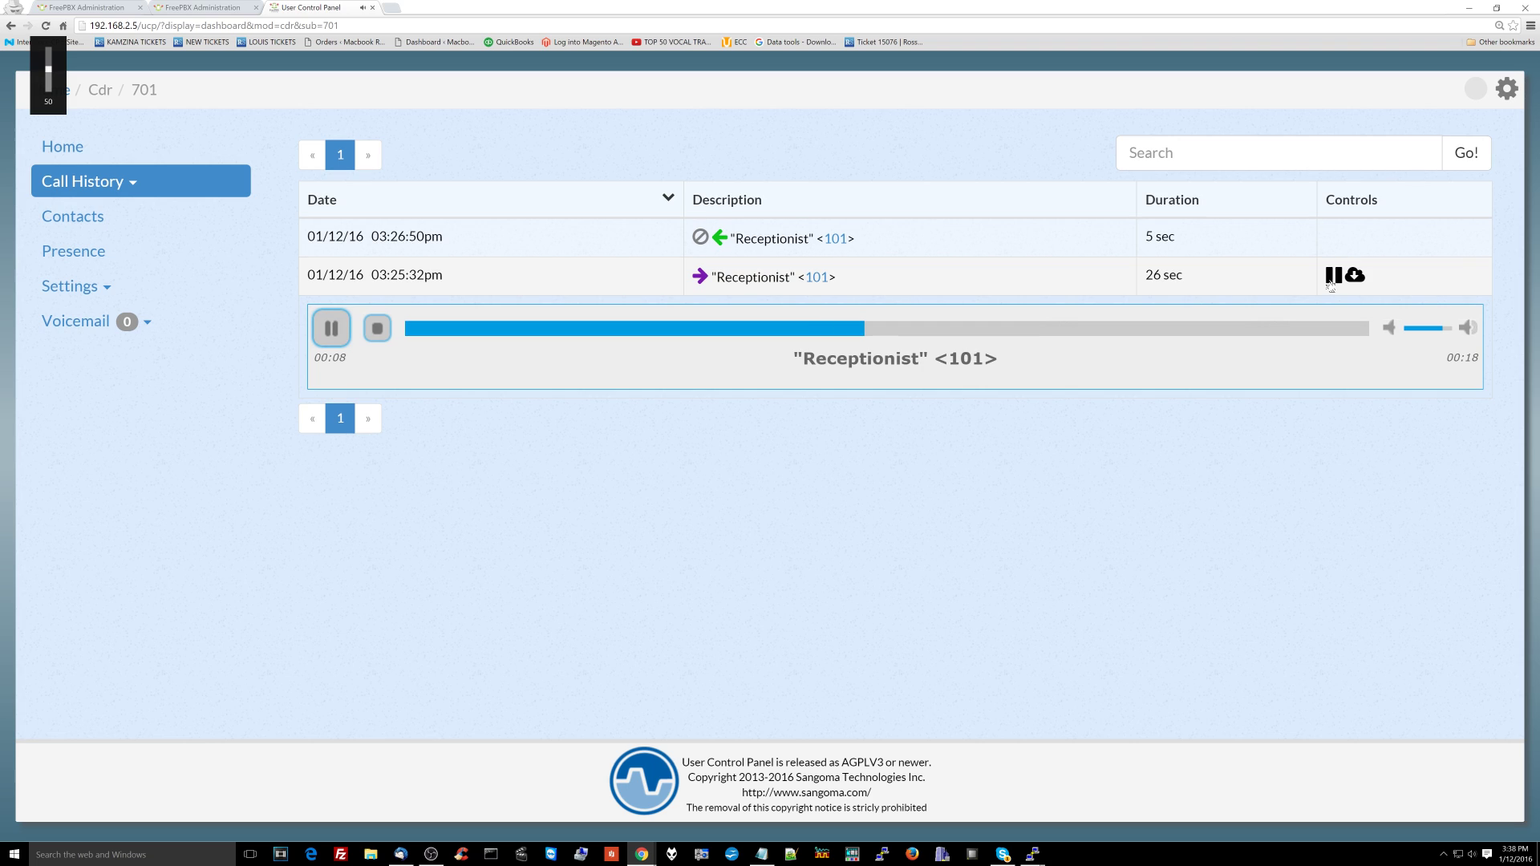
key("XF86AudioLowerVolume")
key("XF86AudioLowerVolume")
key("XF86AudioLowerVolume")
key("XF86AudioLowerVolume")
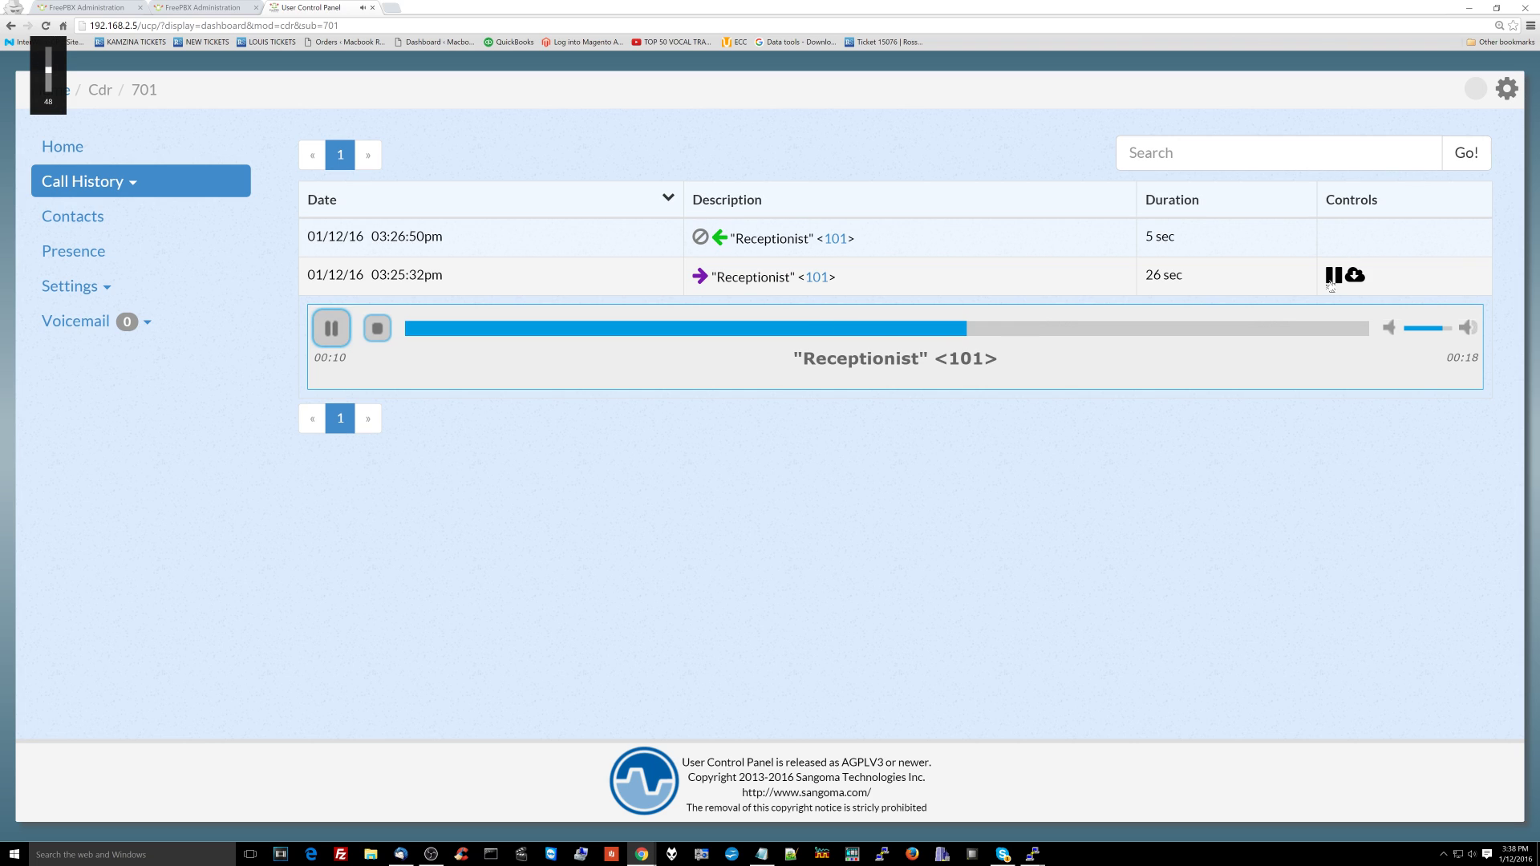
left_click(1332, 279)
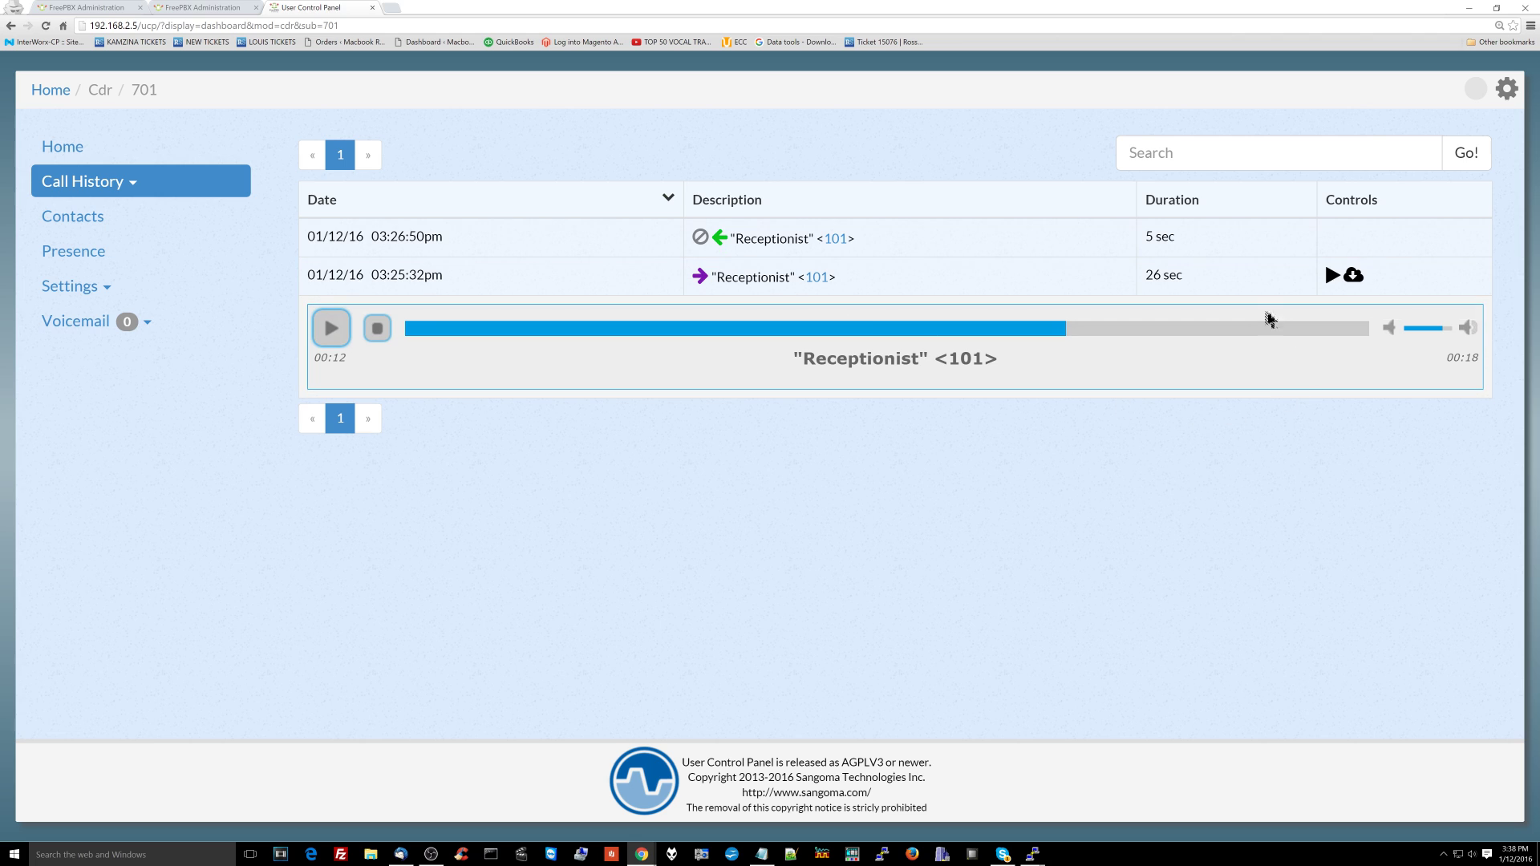
Step: Open the gear account options menu, then the list of voicemail boxes
left_click(1507, 89)
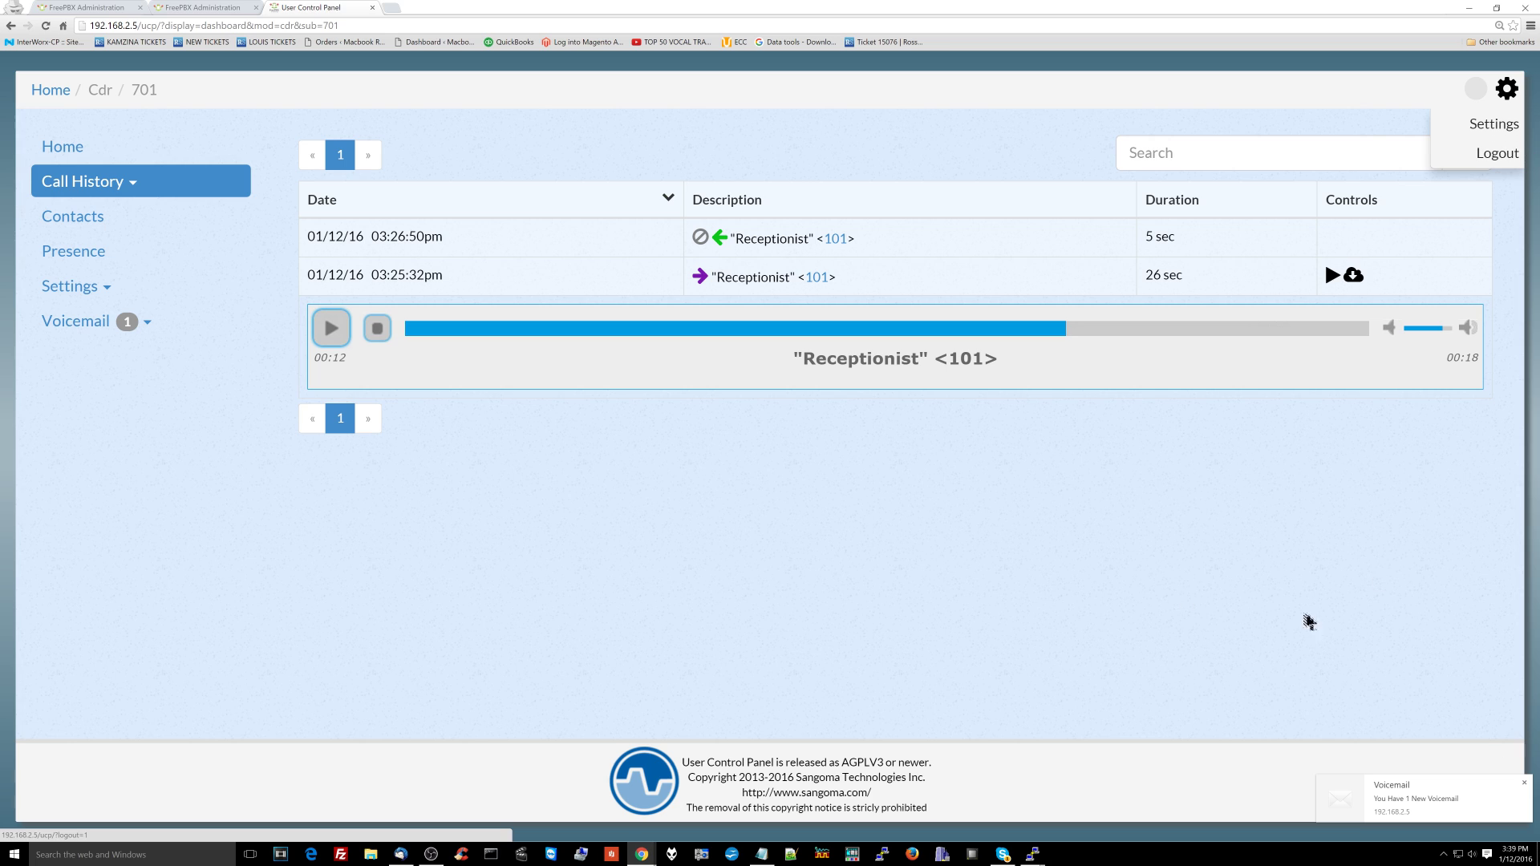
left_click(168, 324)
Step: Play the 759-second voicemail from Boss <701> in the 101 - Receptionist inbox, adjusting volume
left_click(162, 382)
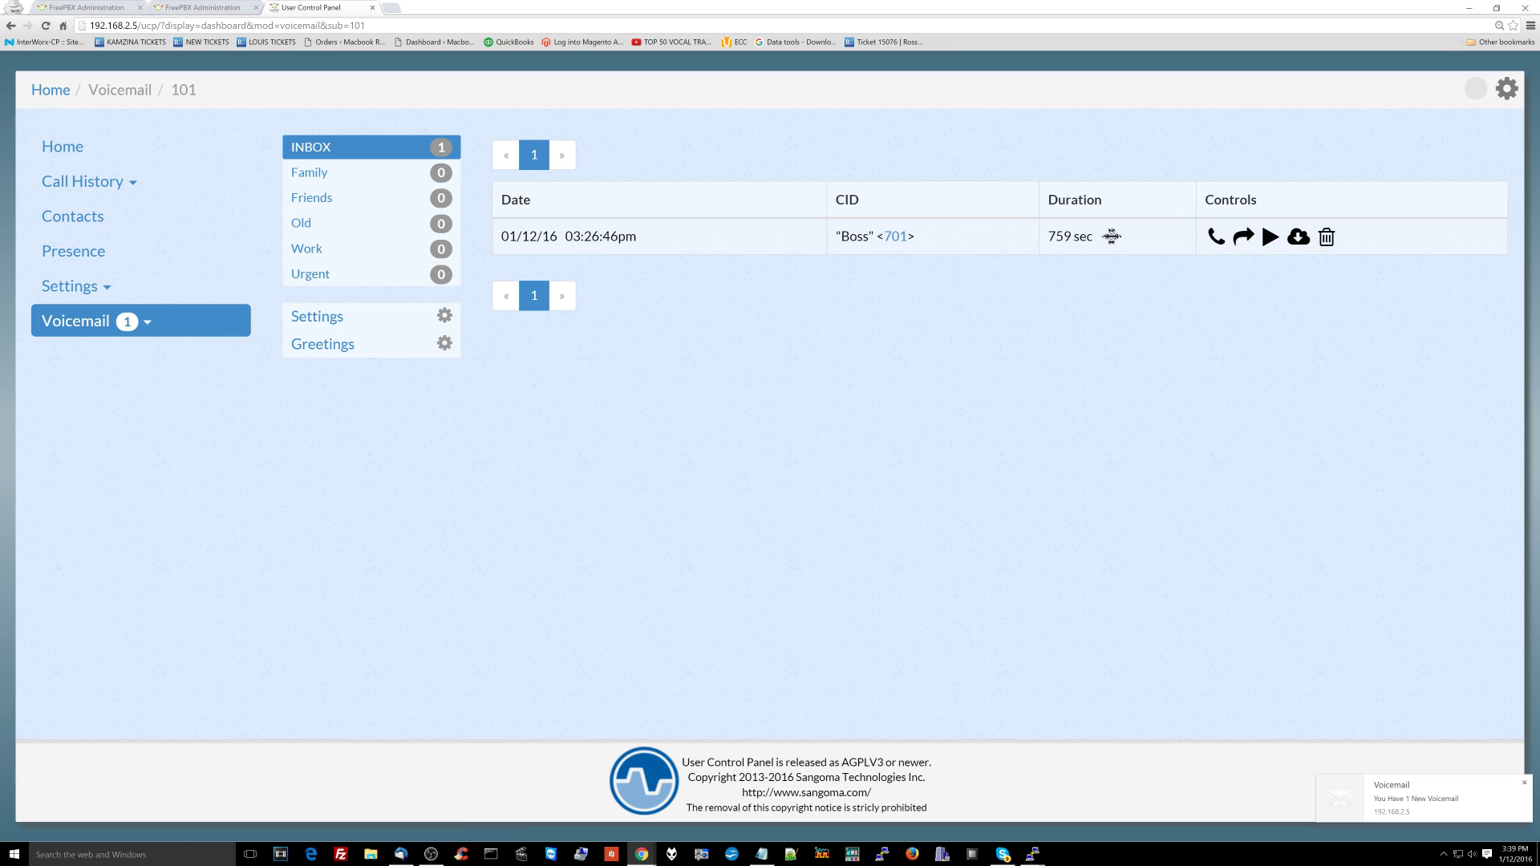
left_click(1269, 237)
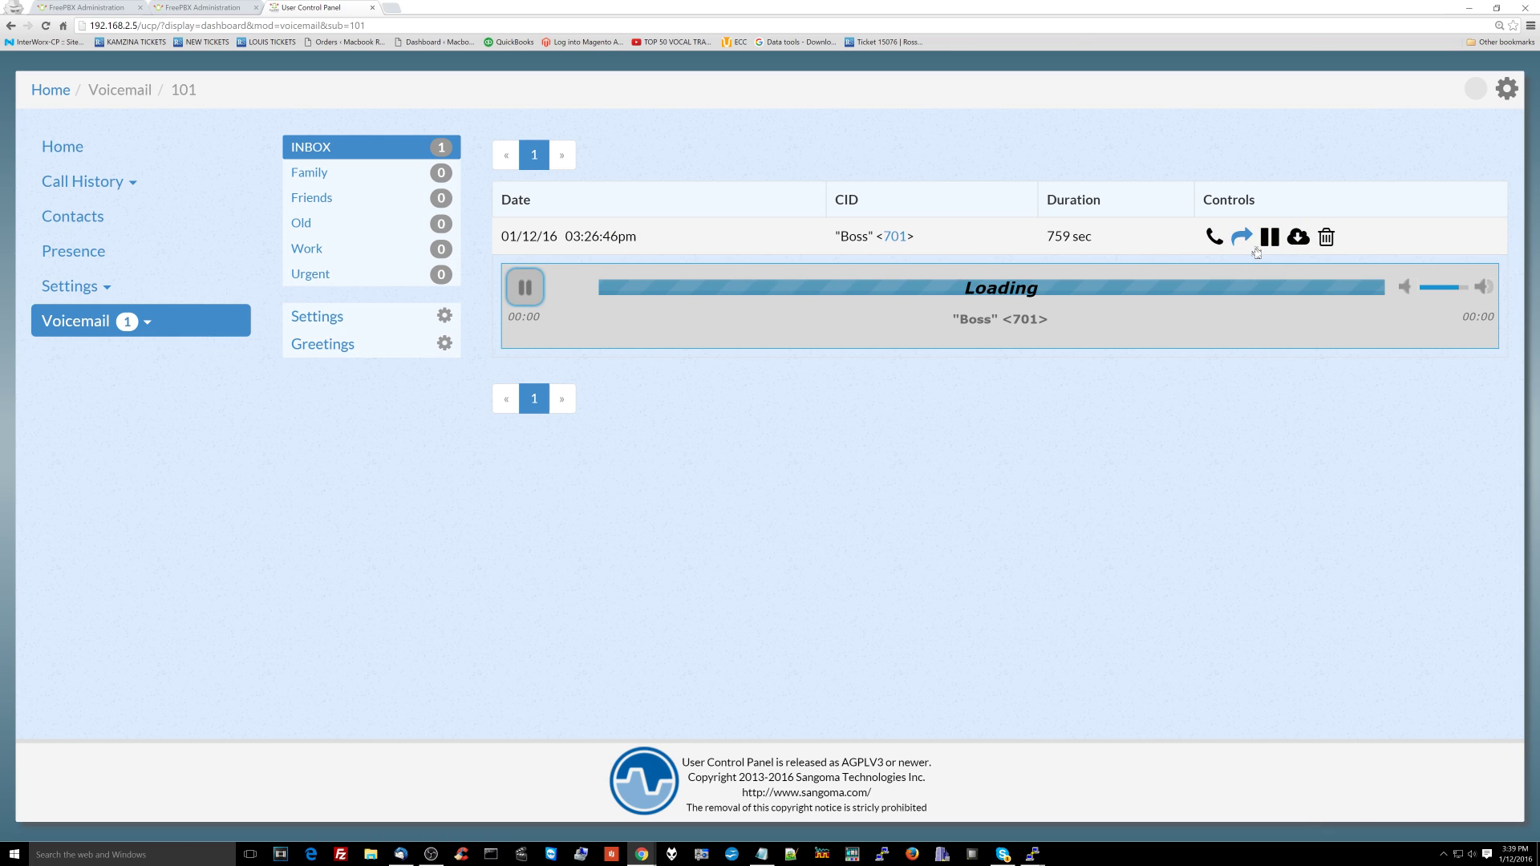
key("XF86AudioRaiseVolume")
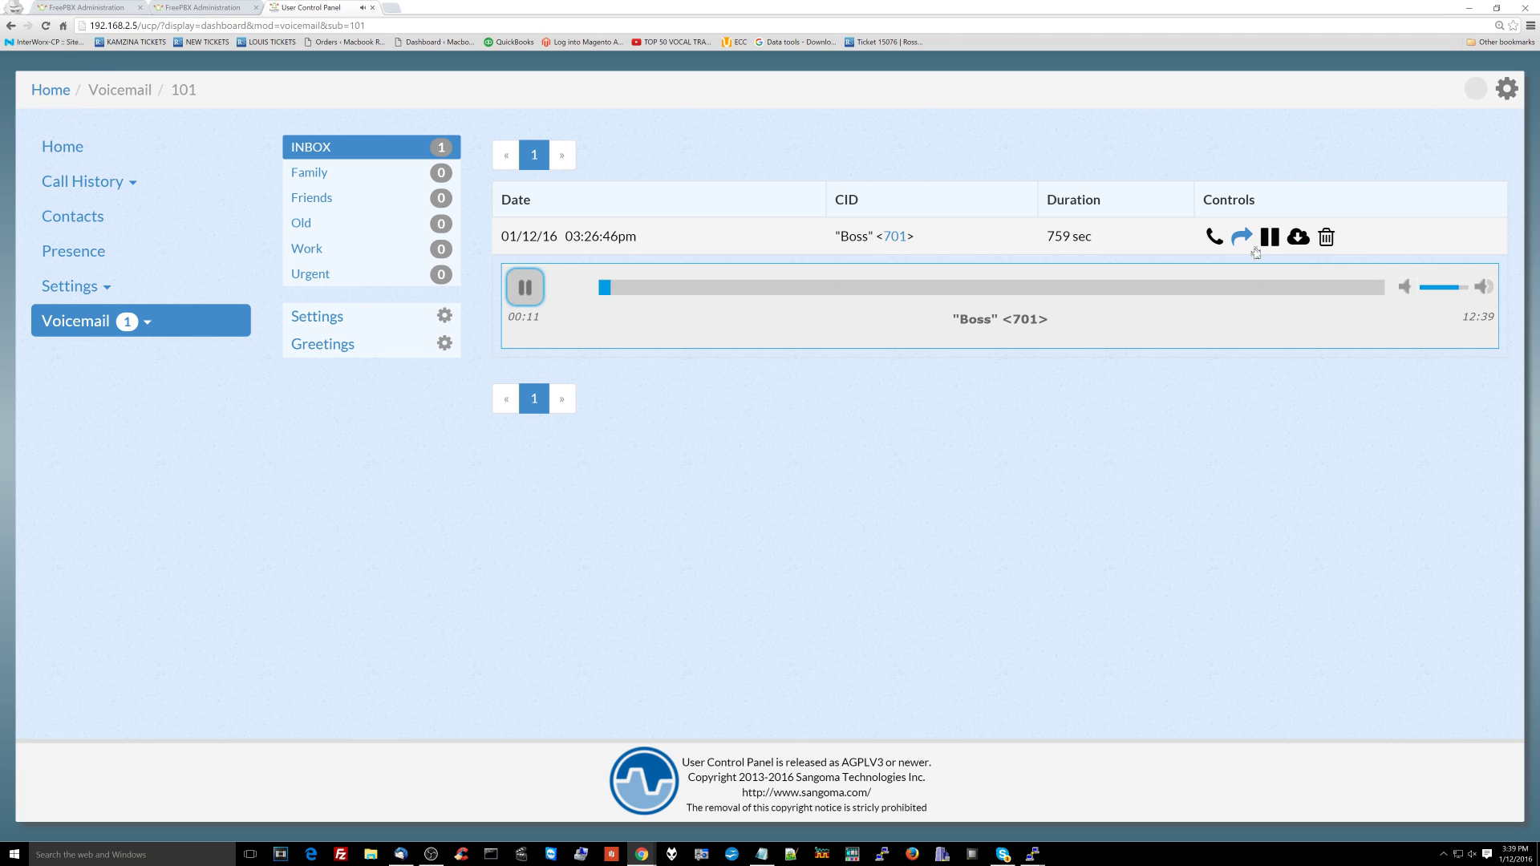
key("XF86AudioLowerVolume")
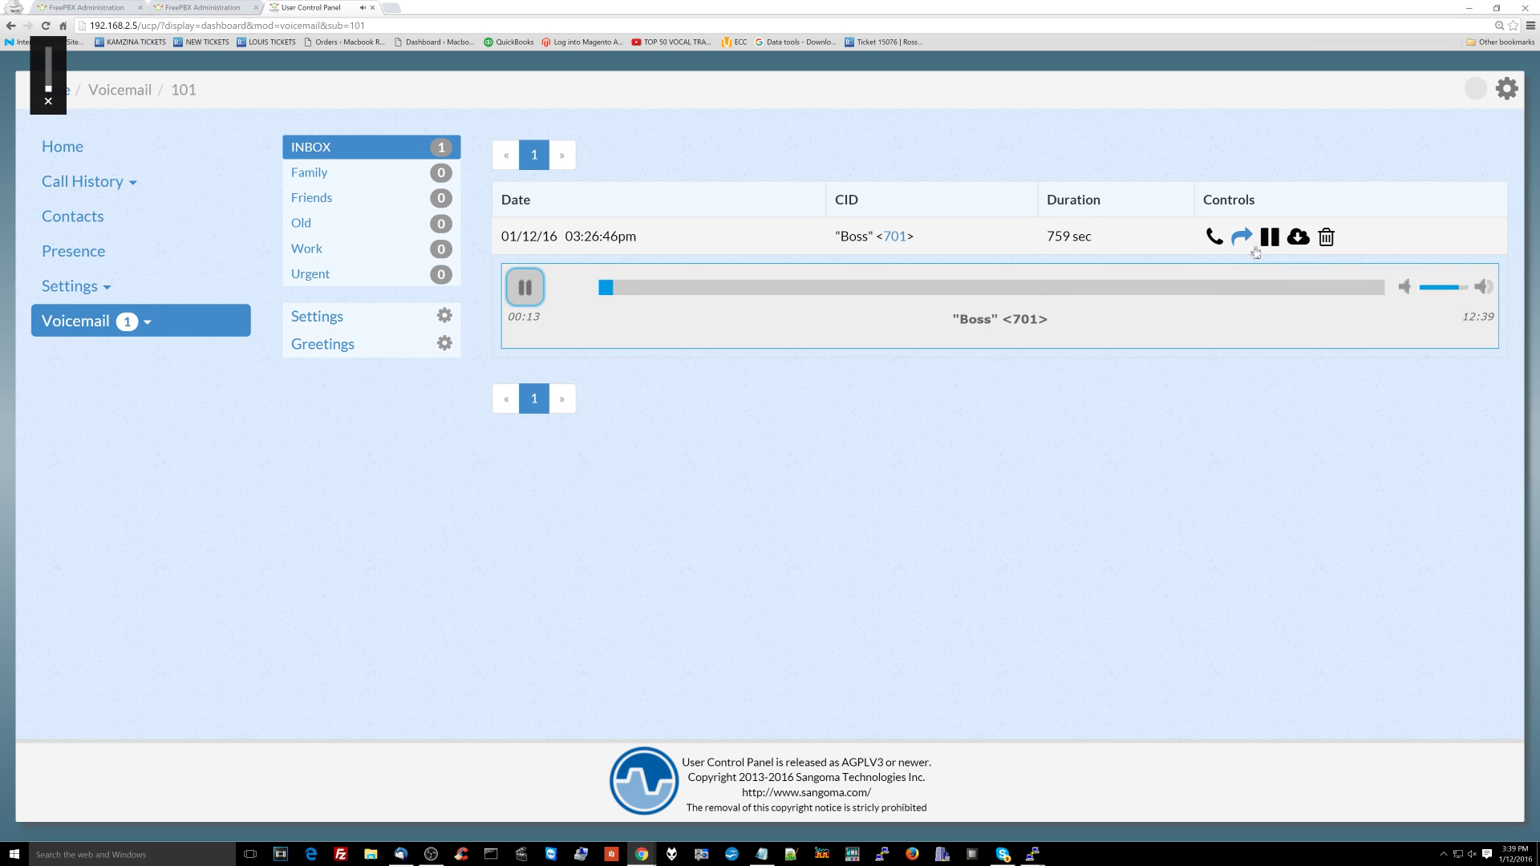
Step: Log out of the current session and sign back in as extension 101 with its password
left_click(1507, 88)
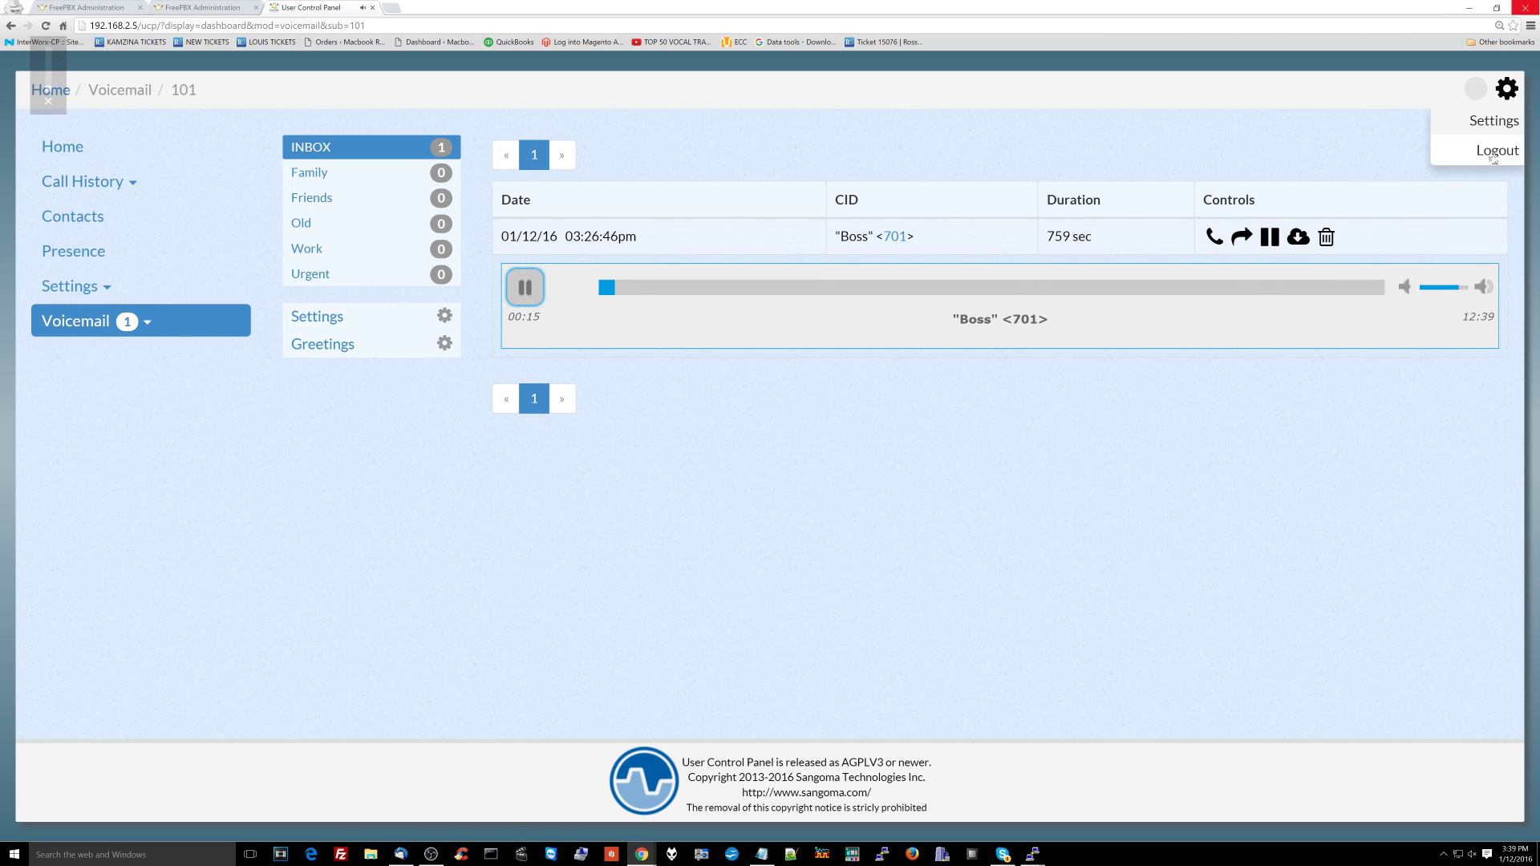
left_click(1492, 154)
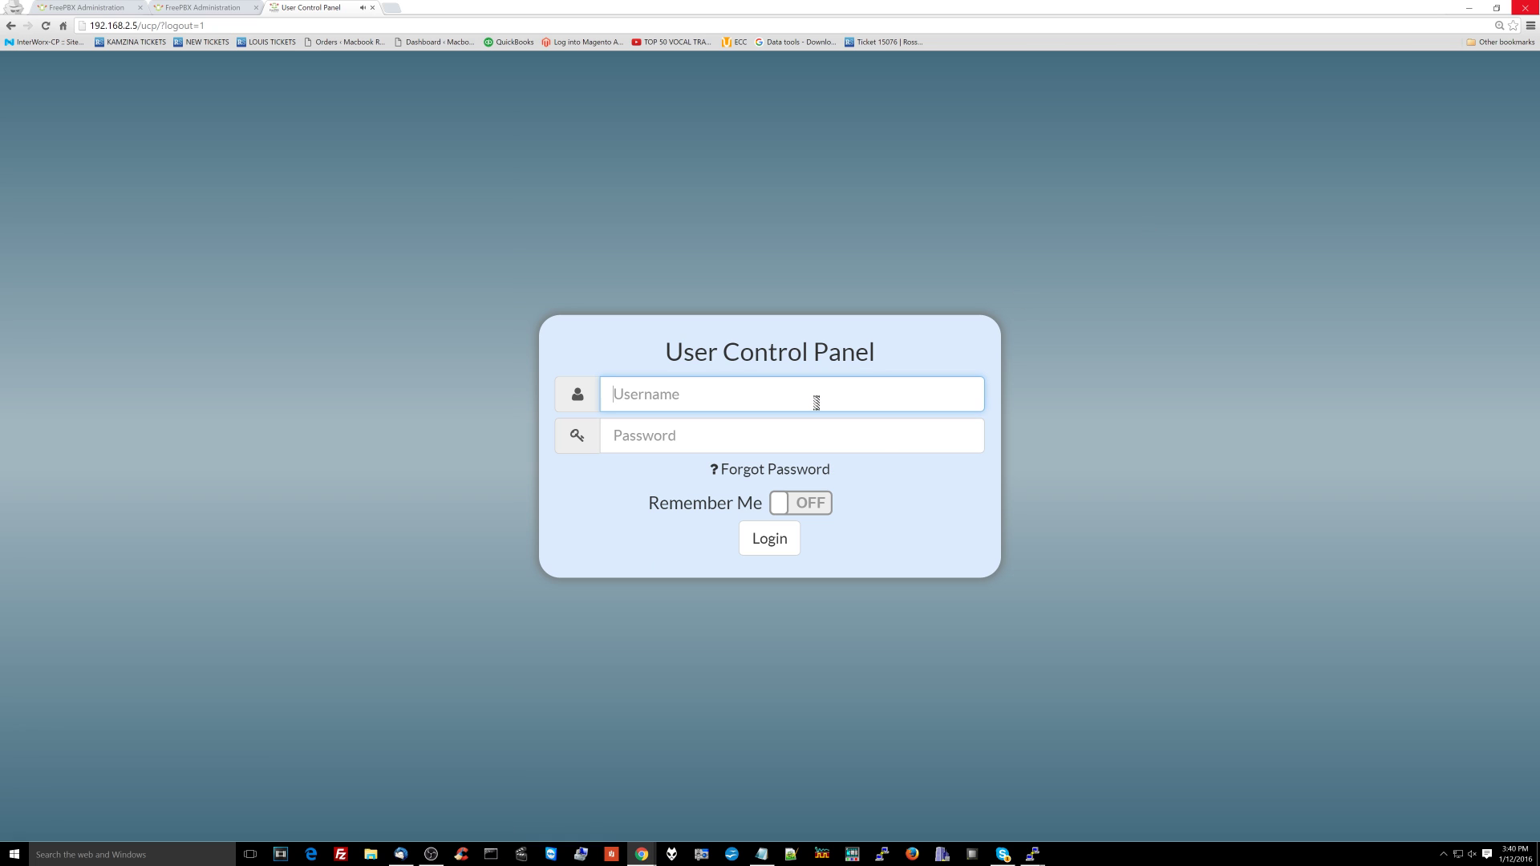
type("101")
key("Tab")
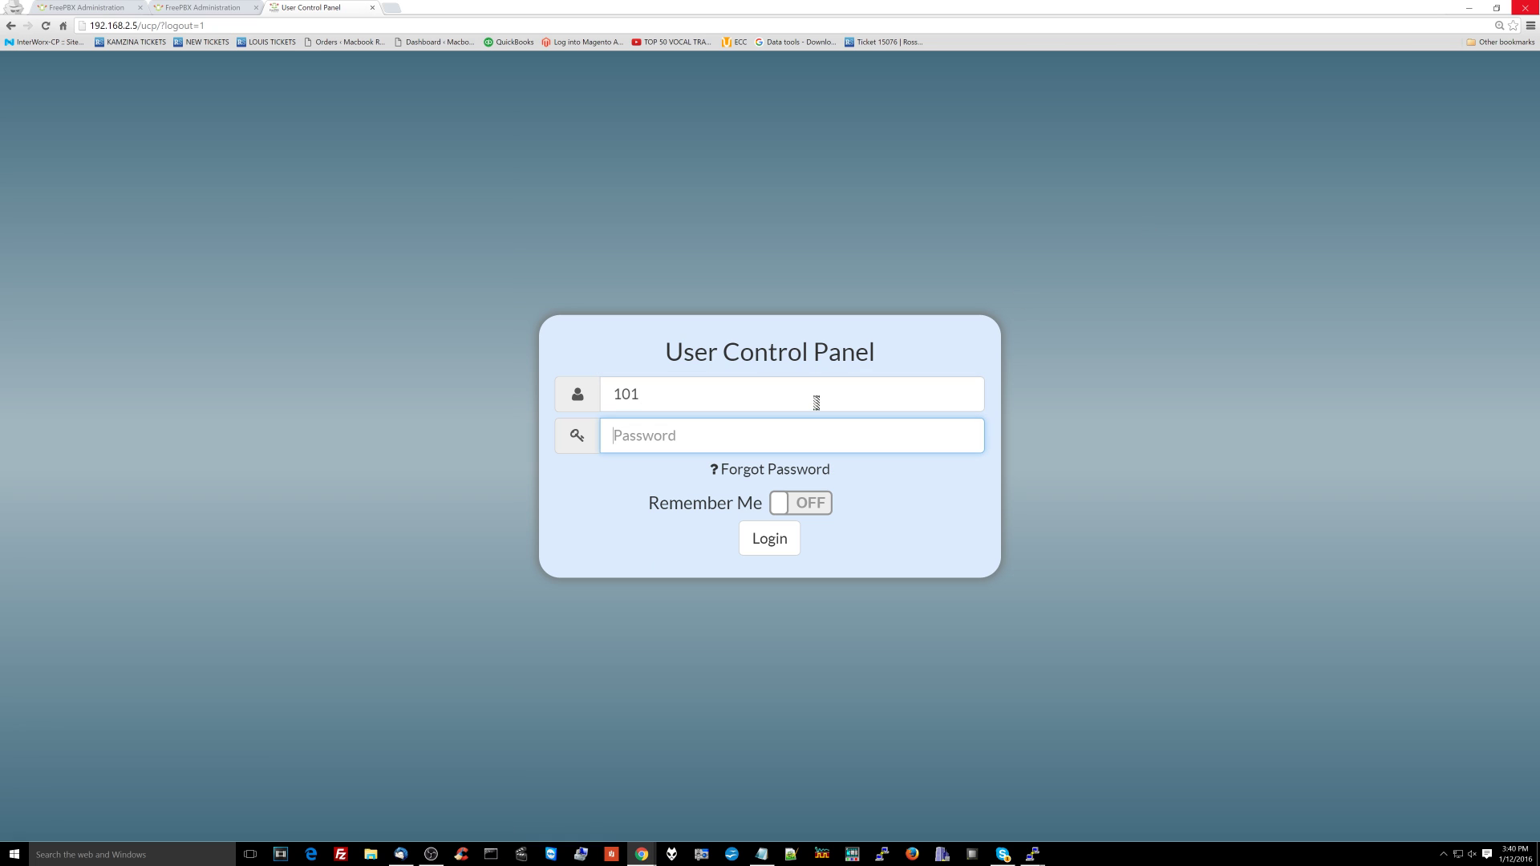
type("••••••••••")
key("Return")
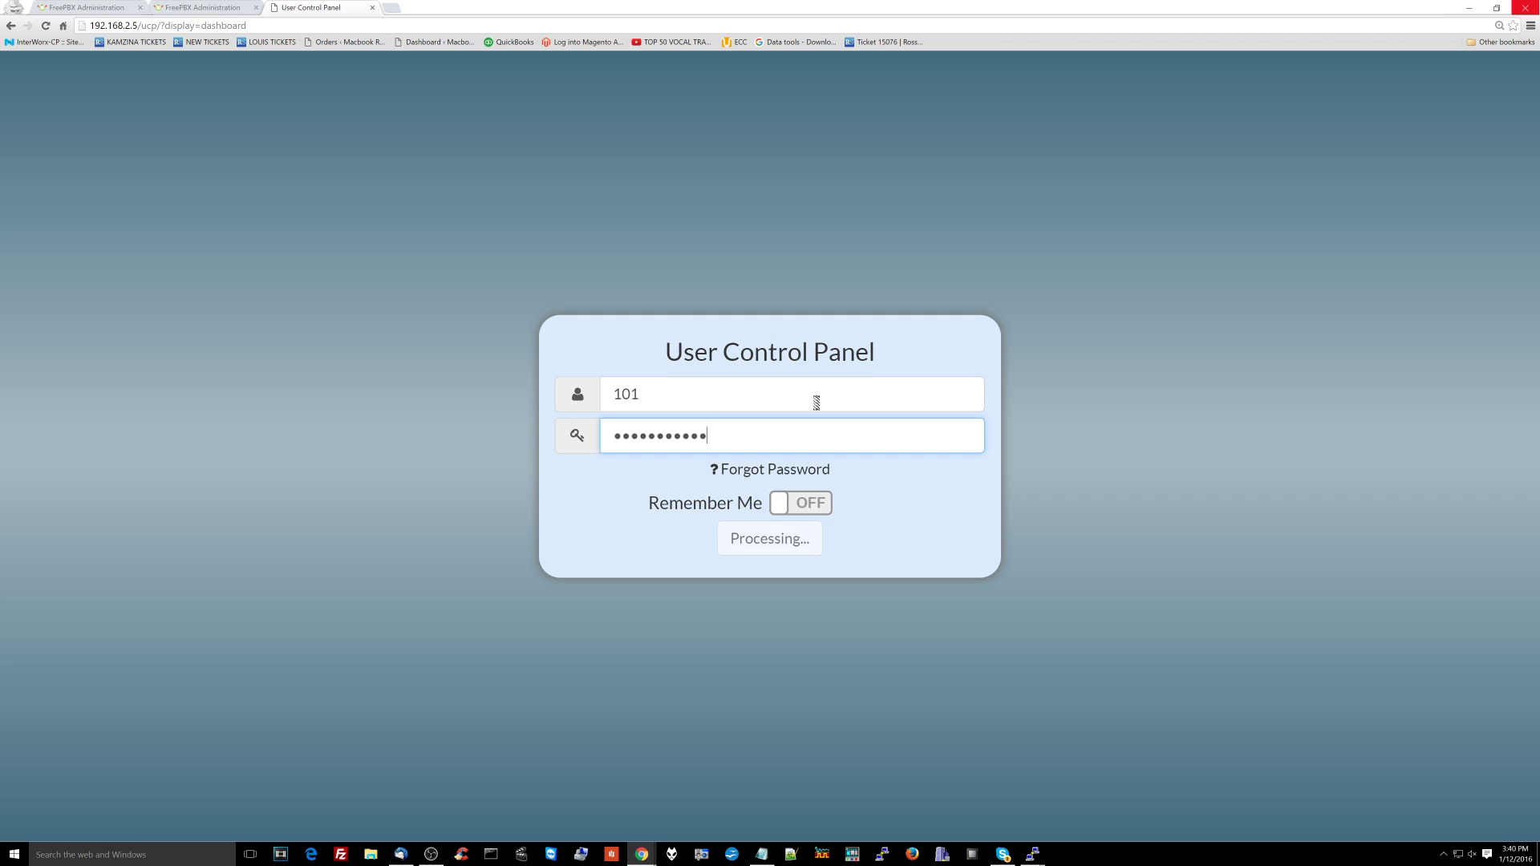
Step: Play the Boss voicemail in the 101 - Receptionist inbox, adjusting the volume, then log out
left_click(116, 297)
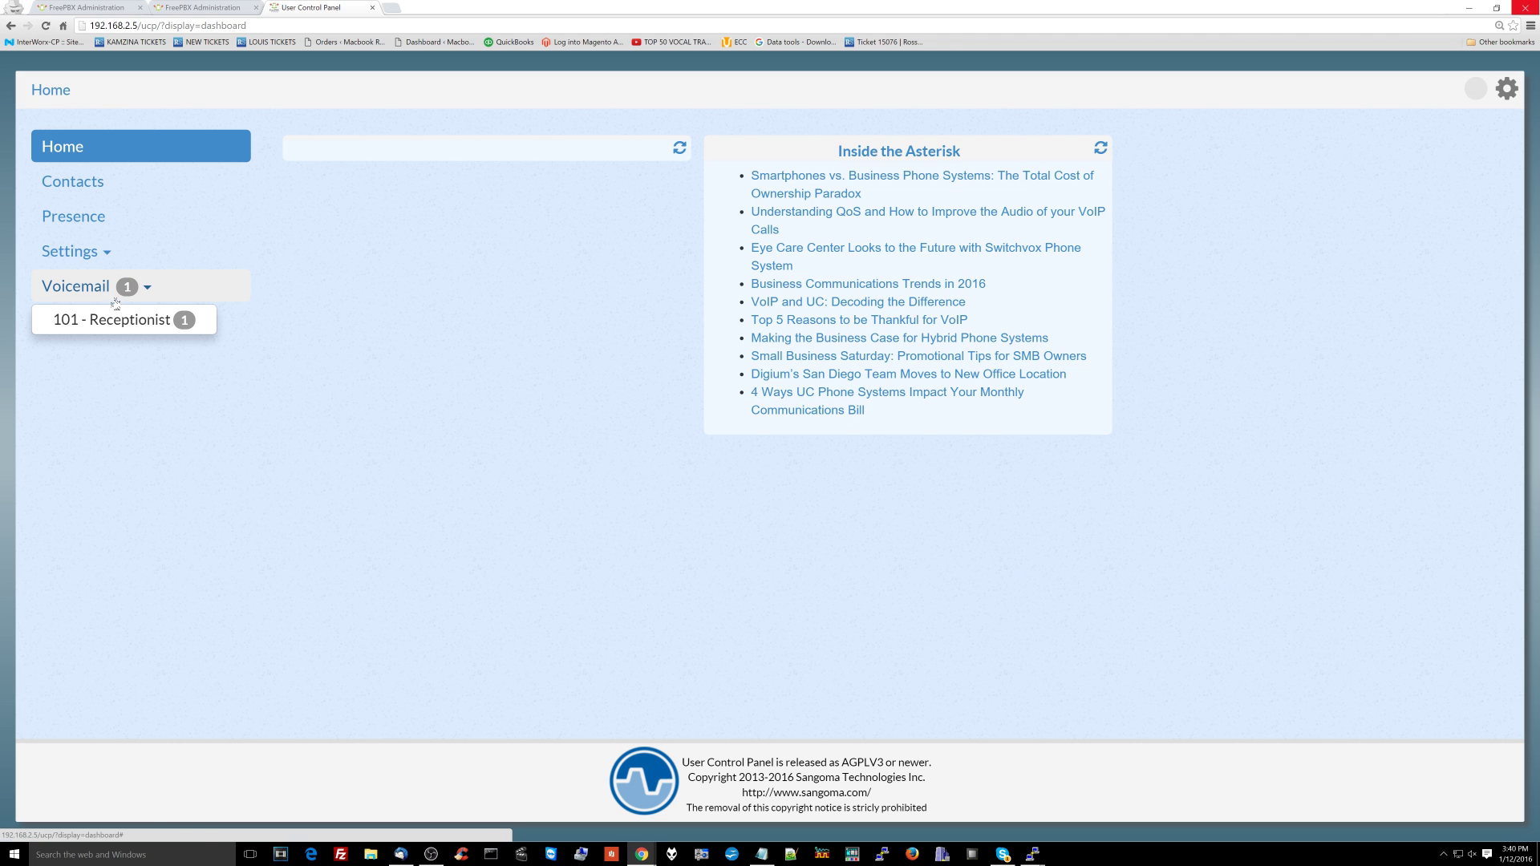
left_click(113, 331)
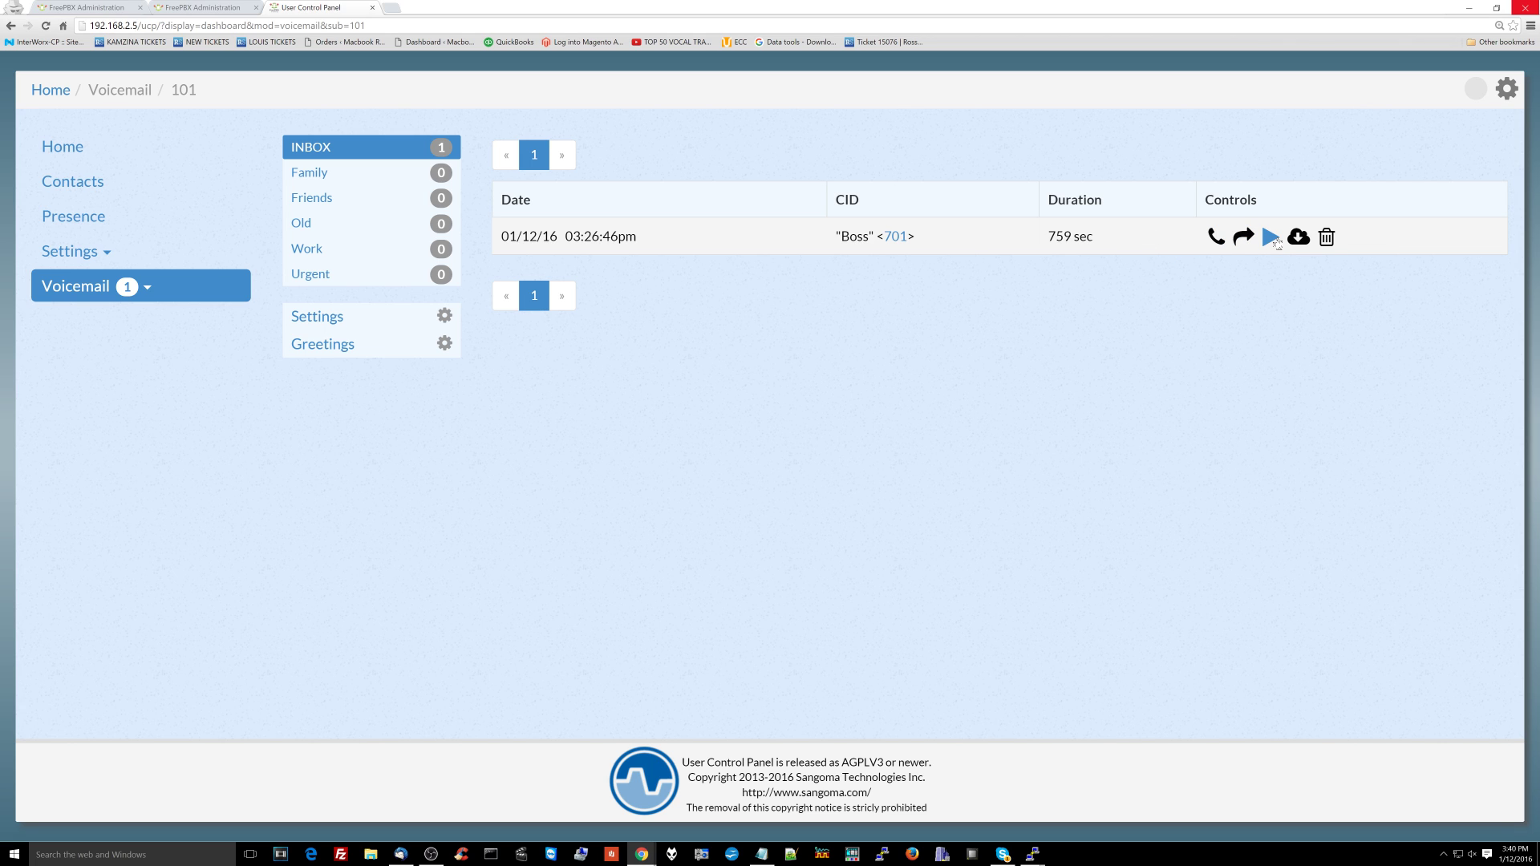
left_click(1271, 239)
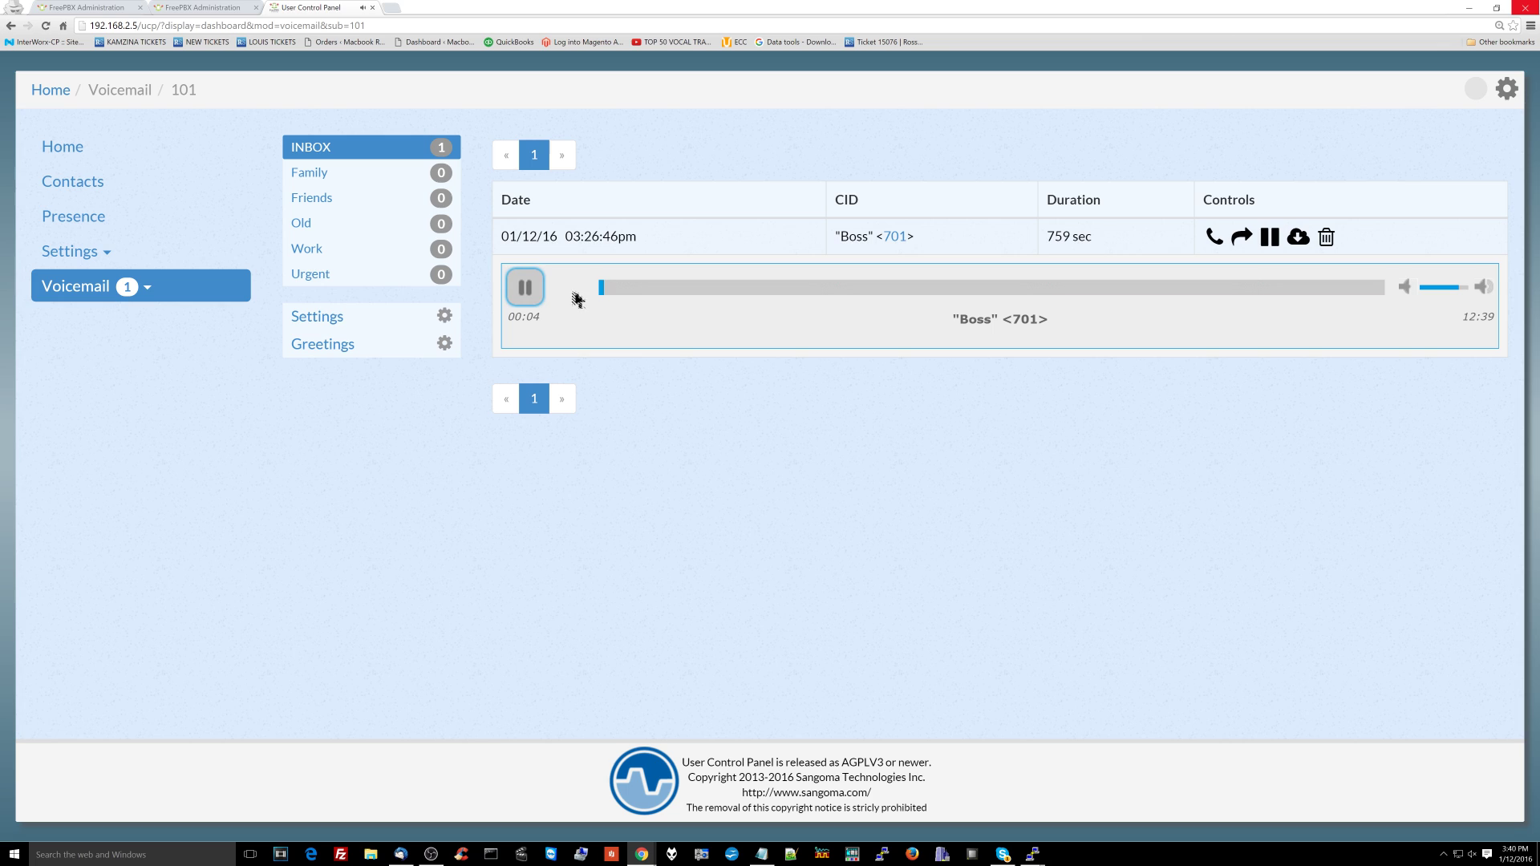
key("XF86AudioLowerVolume")
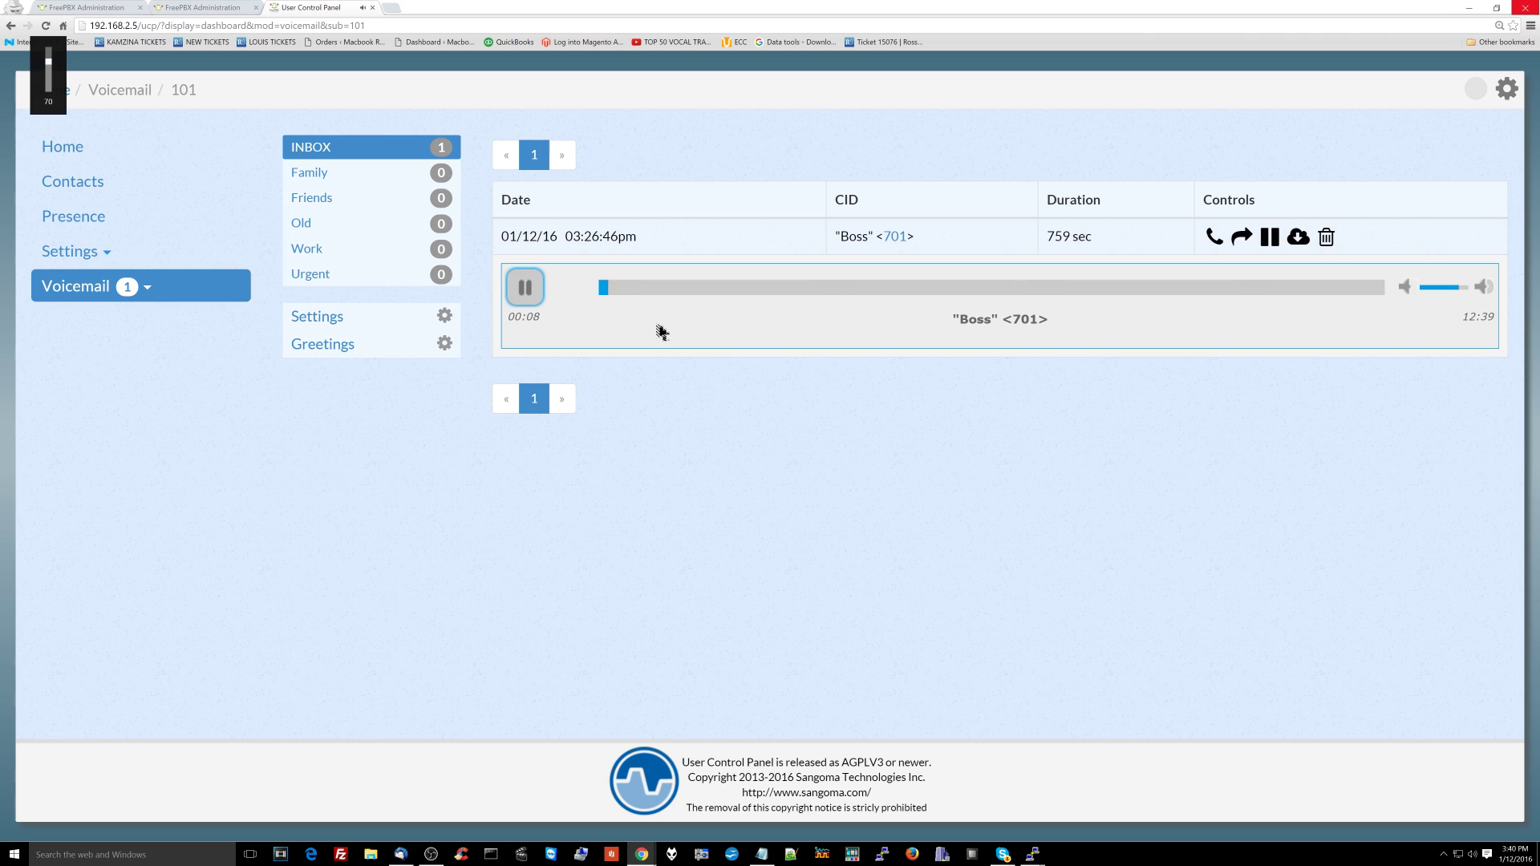
key("XF86AudioRaiseVolume")
key("XF86AudioRaiseVolume")
left_click(1506, 88)
left_click(1490, 154)
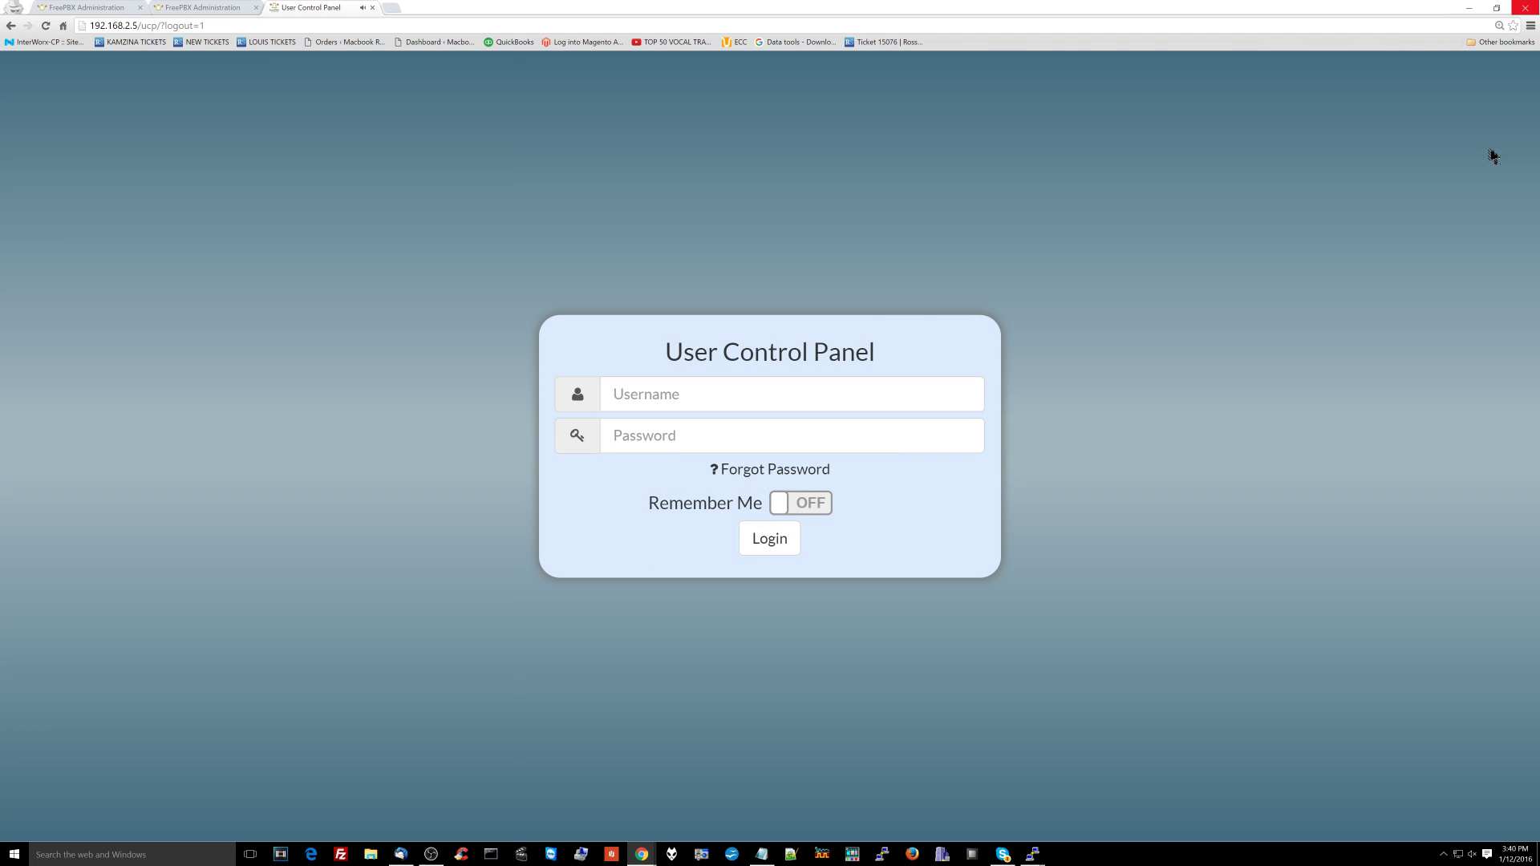